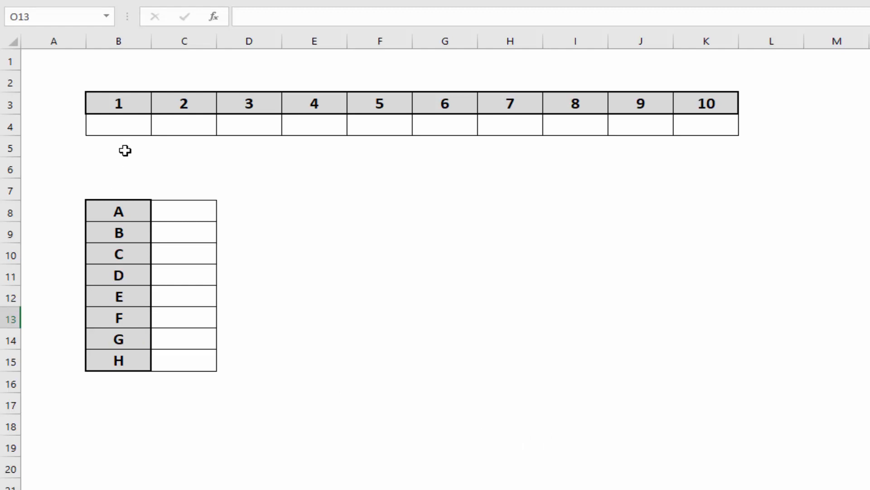
Enter a formula in B4 that references B3, and fill it across row 4 to K4
{"action": "left_click_drag", "start_coordinate": [115, 105], "coordinate": [728, 107]}
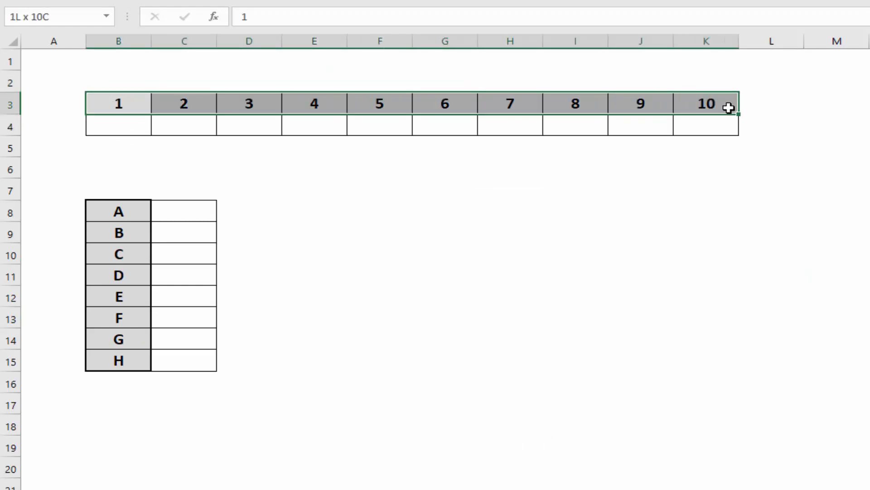
{"action": "left_click", "coordinate": [114, 128]}
{"action": "type", "text": "="}
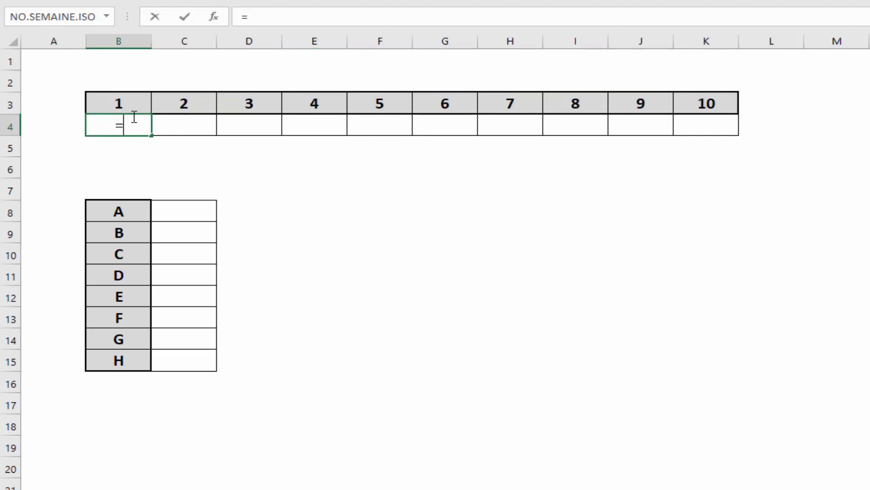
{"action": "left_click", "coordinate": [137, 100]}
{"action": "key", "text": "Return"}
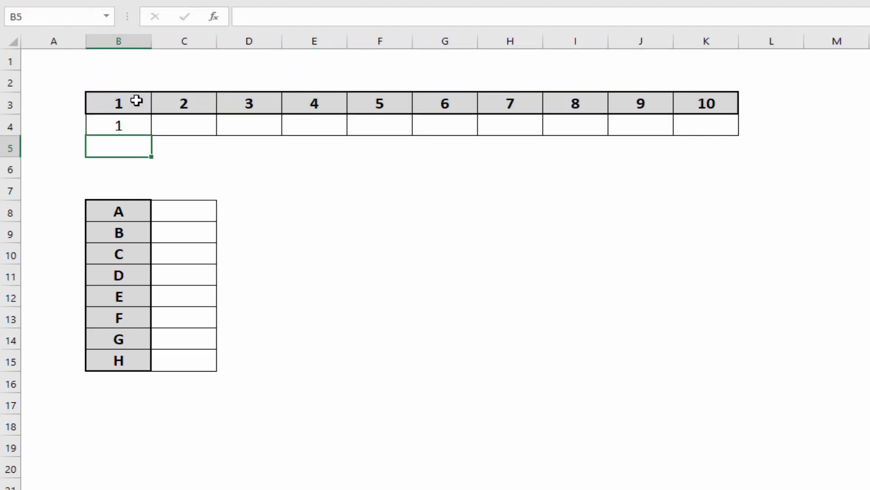
{"action": "left_click", "coordinate": [128, 117]}
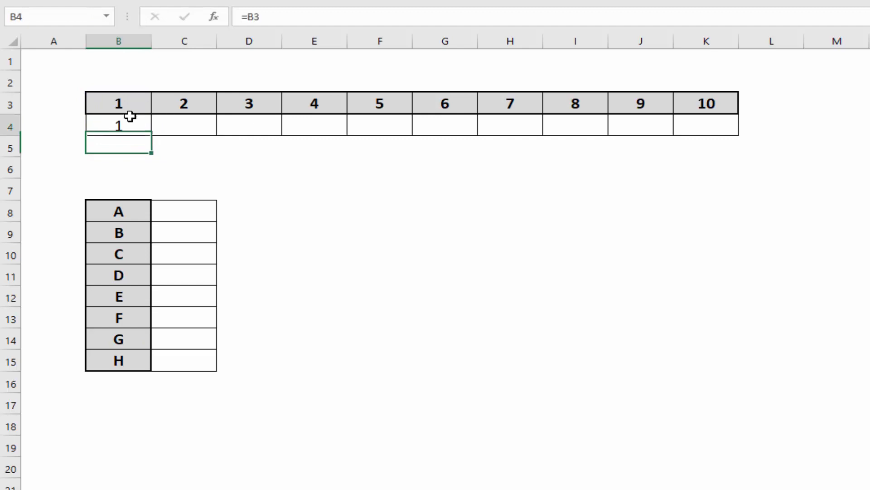
{"action": "left_click_drag", "start_coordinate": [201, 136], "coordinate": [725, 134]}
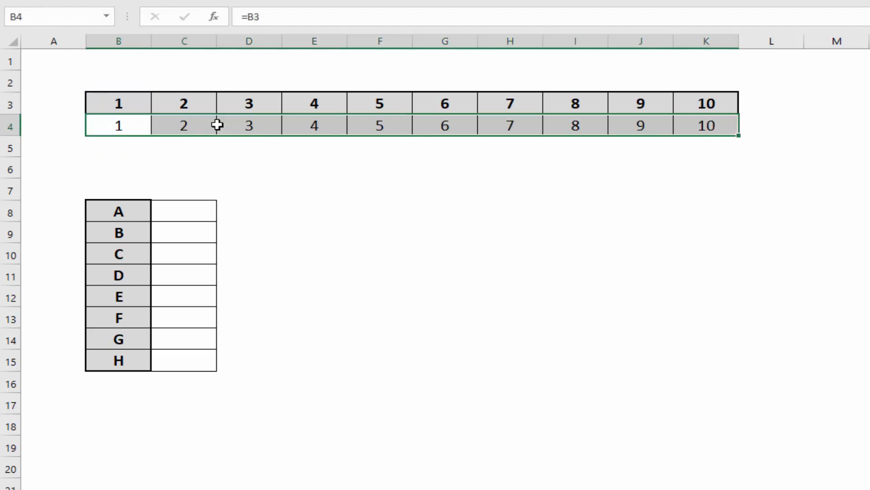
Inspect the filled formulas in B4, C4 and D4 to see which cell each one references
{"action": "left_click", "coordinate": [184, 125]}
{"action": "left_click", "coordinate": [141, 127]}
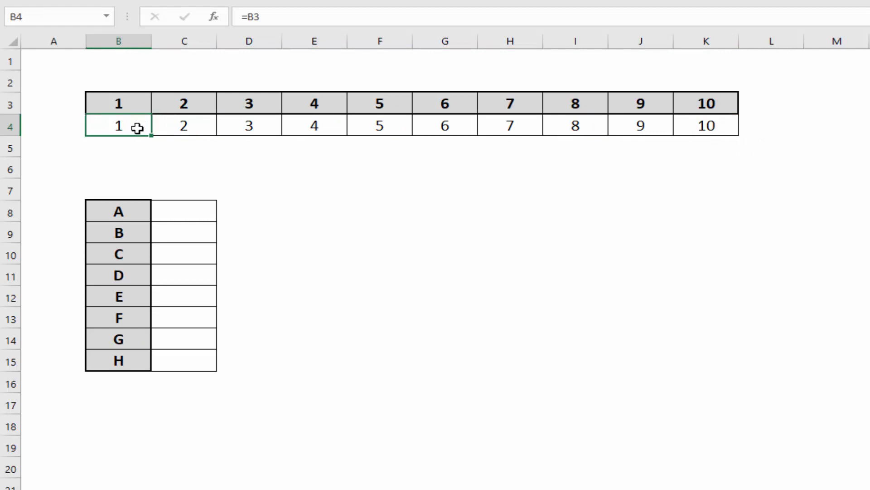
{"action": "left_click", "coordinate": [274, 18]}
{"action": "key", "text": "Tab"}
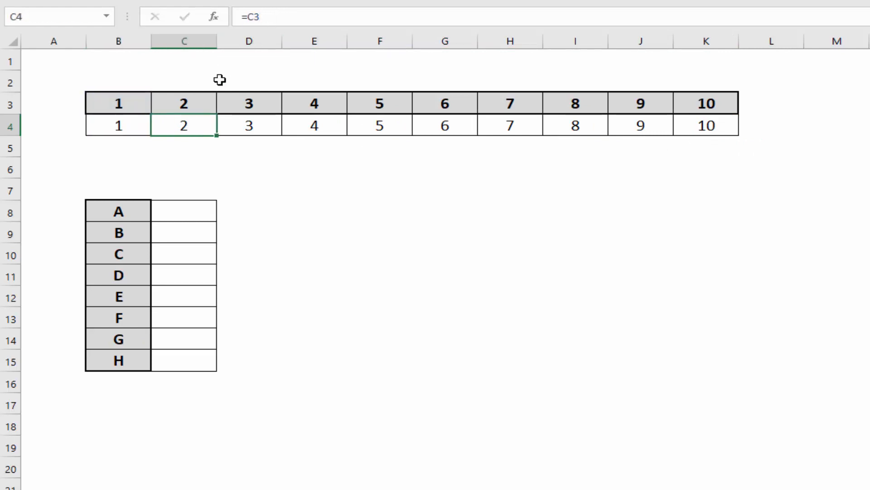
{"action": "left_click", "coordinate": [275, 18]}
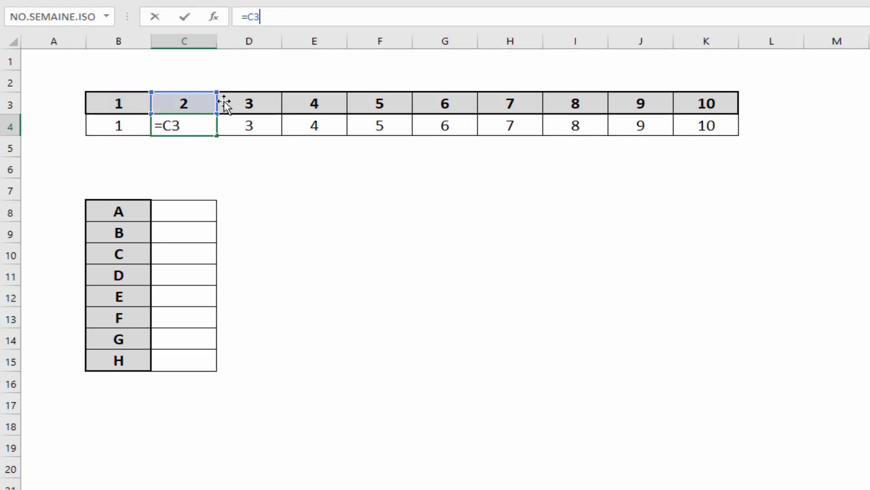
{"action": "key", "text": "Tab"}
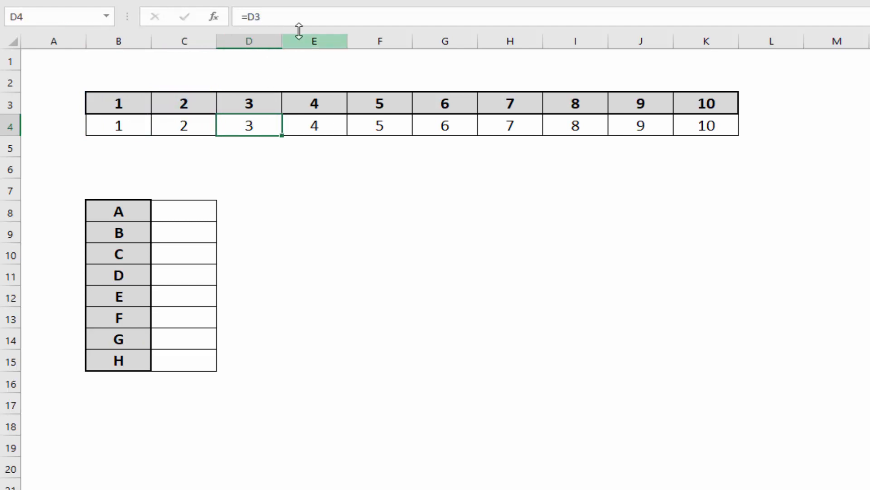
{"action": "left_click", "coordinate": [274, 17]}
{"action": "left_click", "coordinate": [558, 199]}
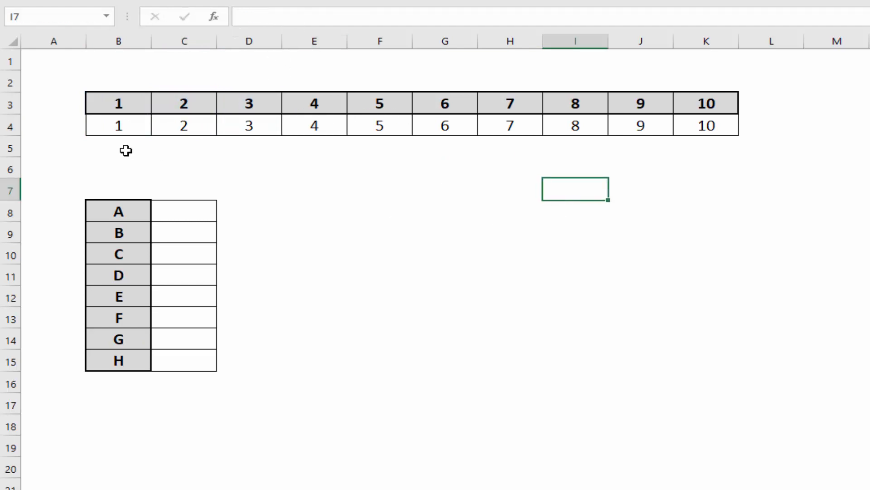
Change the formula in B4 to reference G3, and fill it across row 4 to K4
{"action": "left_click", "coordinate": [116, 134]}
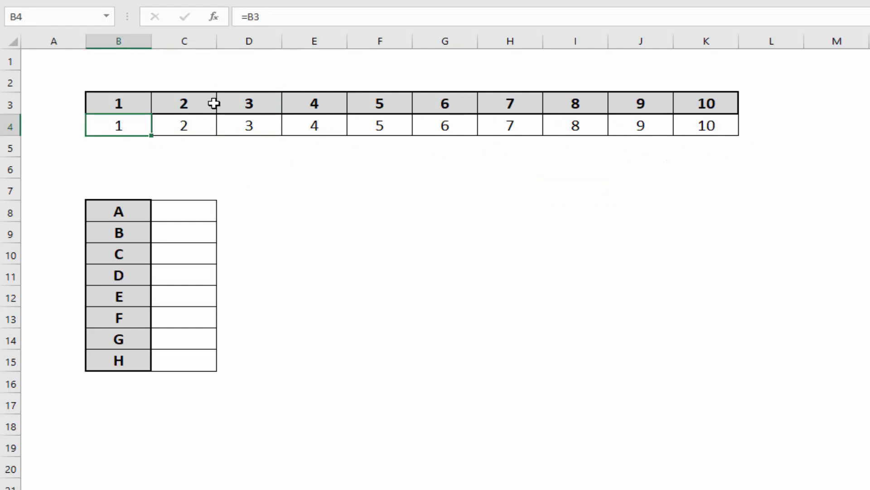
{"action": "key", "text": "F2"}
{"action": "key", "text": "BackSpace"}
{"action": "key", "text": "BackSpace"}
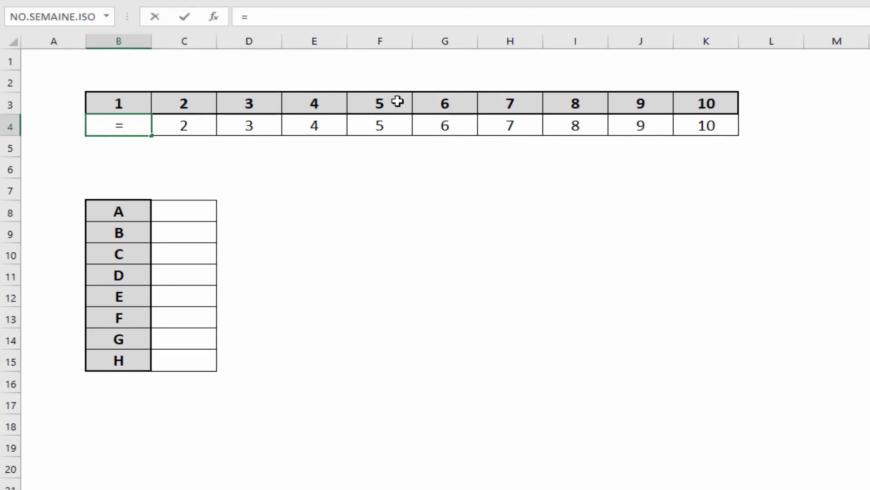
{"action": "left_click", "coordinate": [429, 105]}
{"action": "key", "text": "Return"}
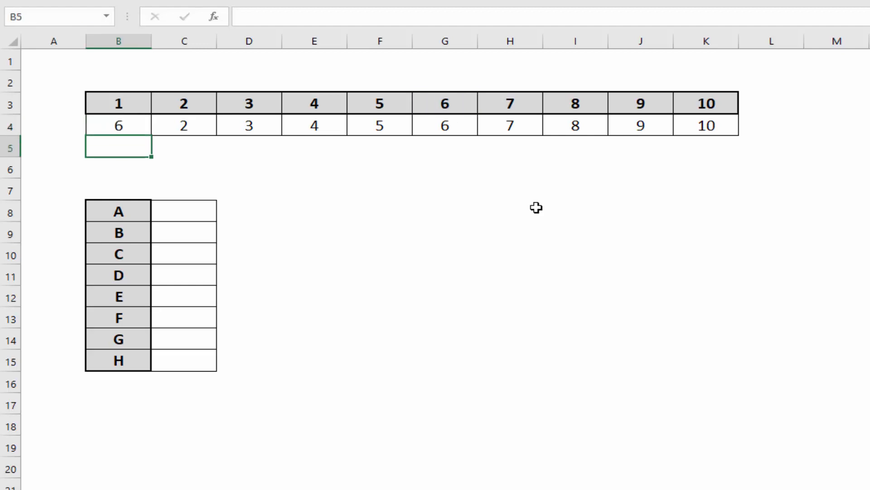
{"action": "left_click", "coordinate": [136, 129]}
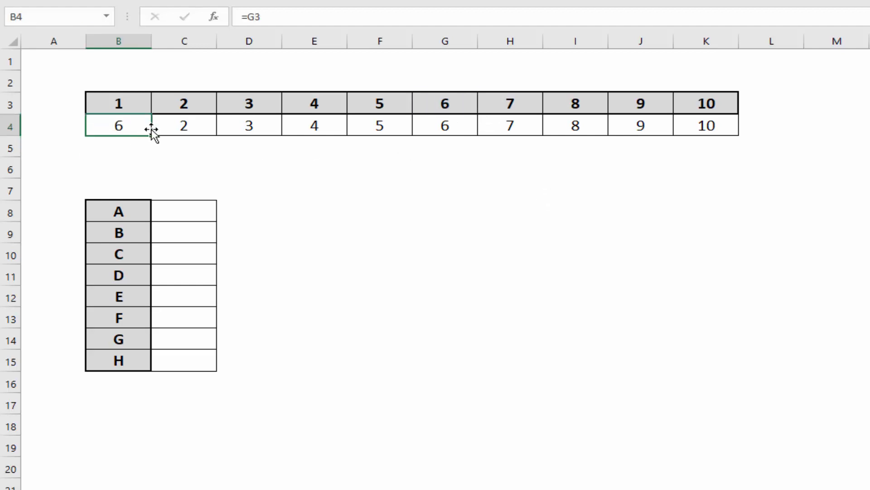
{"action": "left_click_drag", "start_coordinate": [153, 135], "coordinate": [730, 136]}
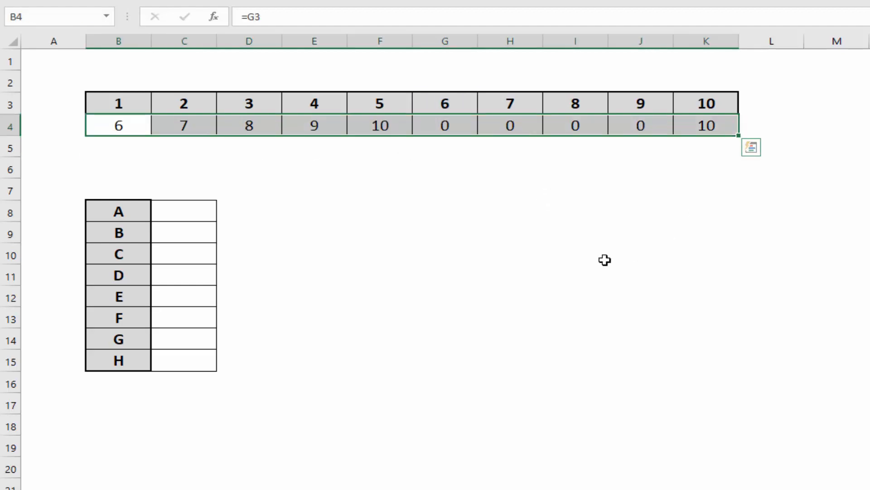
{"action": "left_click", "coordinate": [604, 260]}
Check the cell references in the row 4 formulas from B4 through F4
{"action": "left_click", "coordinate": [123, 127]}
{"action": "left_click", "coordinate": [183, 126]}
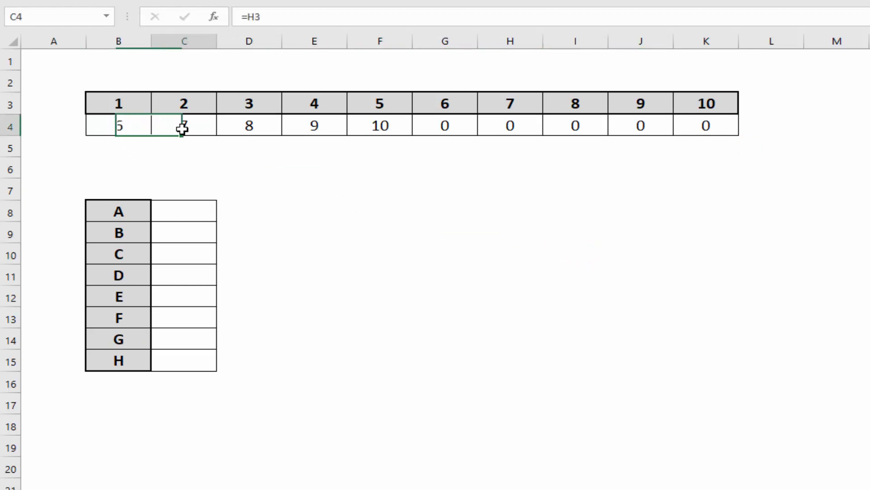
{"action": "left_click", "coordinate": [254, 128]}
{"action": "left_click", "coordinate": [331, 129]}
{"action": "left_click", "coordinate": [394, 130]}
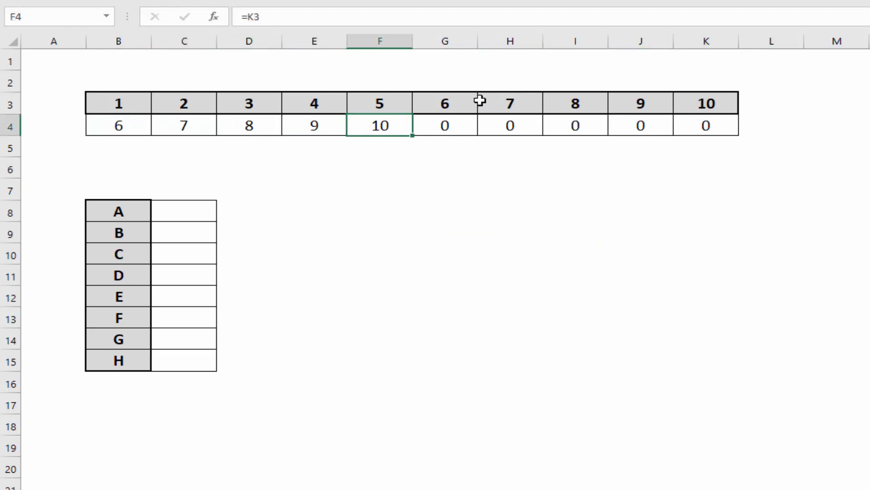
Enter 11 in L3 to test the shifted references, and clear the cell again
{"action": "left_click_drag", "start_coordinate": [481, 100], "coordinate": [868, 104]}
{"action": "left_click", "coordinate": [773, 101]}
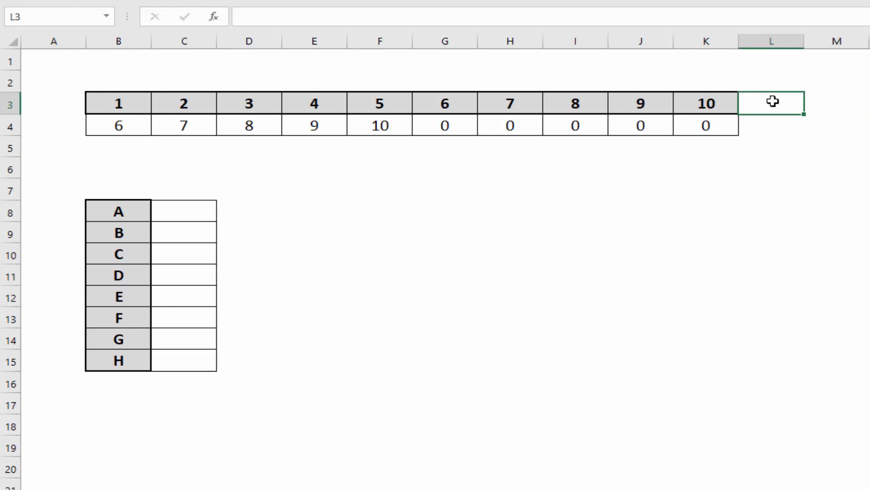
{"action": "type", "text": "11"}
{"action": "key", "text": "Return"}
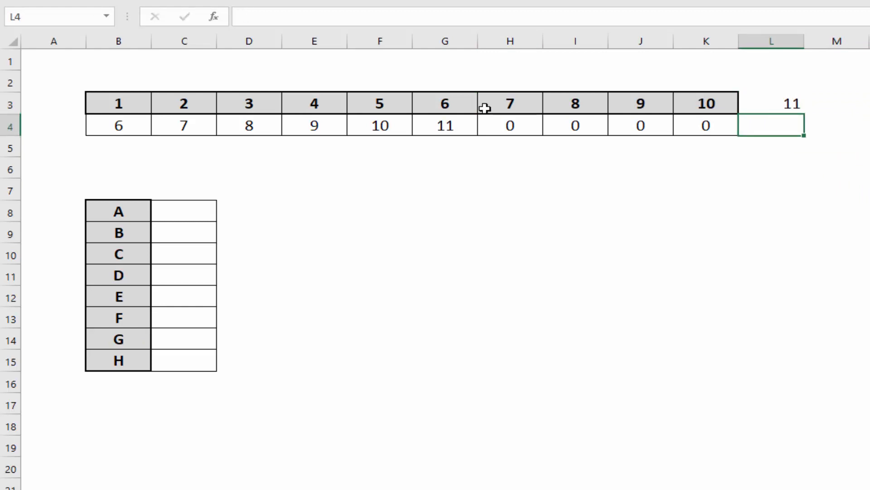
{"action": "left_click", "coordinate": [756, 108]}
{"action": "key", "text": "Delete"}
{"action": "left_click", "coordinate": [659, 192]}
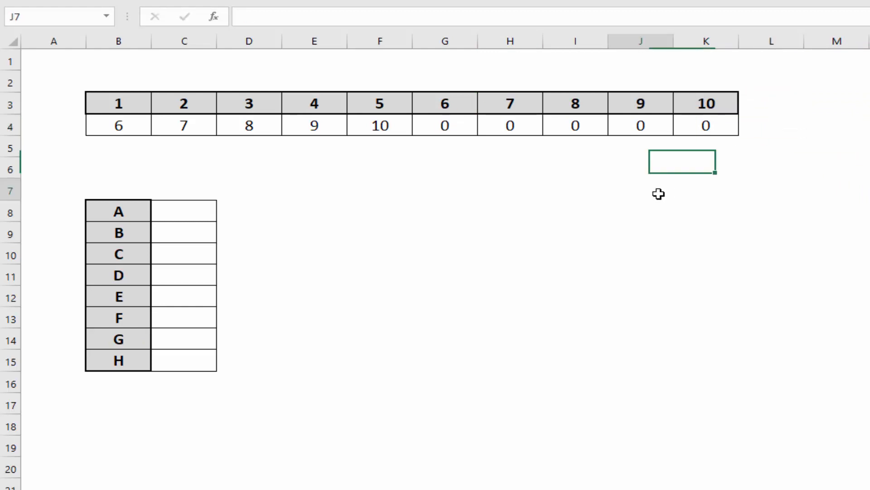
Lock the column reference in B4 by changing its formula to =$G3
{"action": "left_click", "coordinate": [121, 127]}
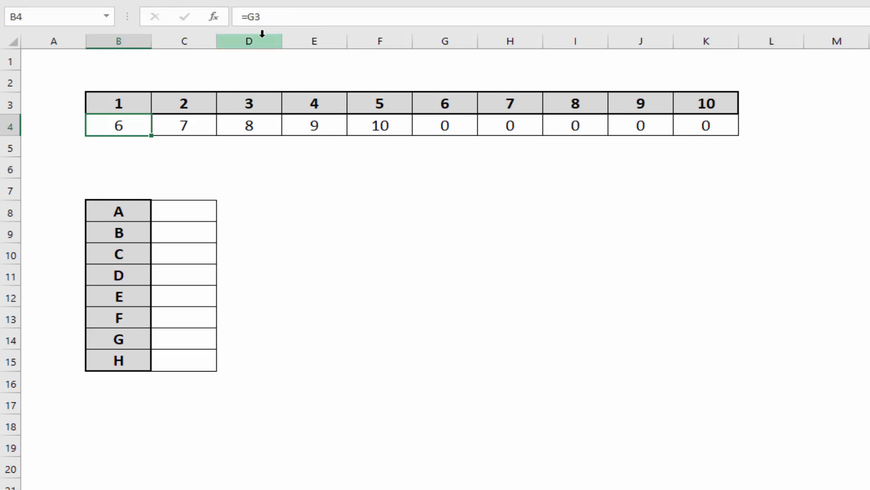
{"action": "left_click", "coordinate": [247, 18]}
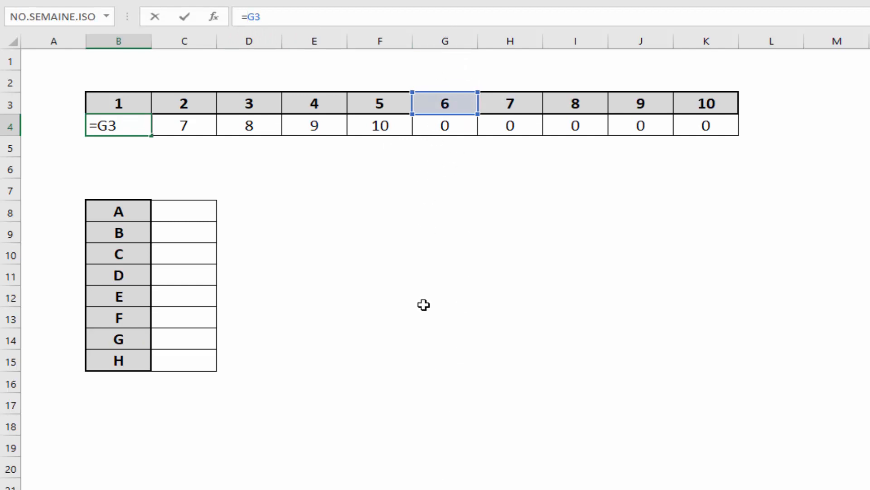
{"action": "type", "text": "$"}
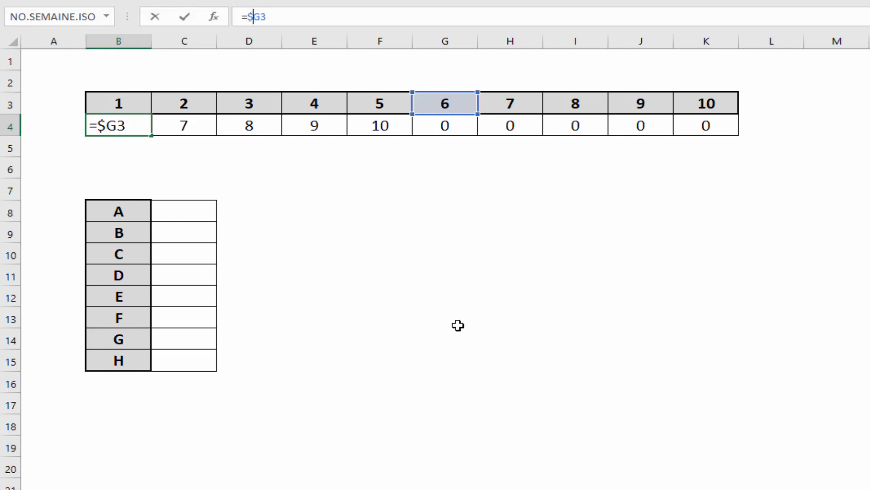
{"action": "key", "text": "Return"}
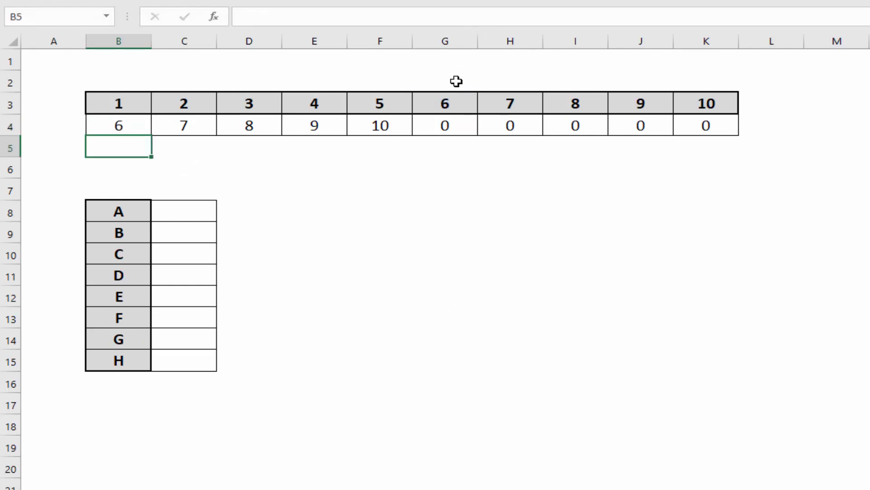
Highlight column G and row 3 in turn to show the two parts of the G3 reference
{"action": "left_click", "coordinate": [454, 57]}
{"action": "left_click", "coordinate": [451, 40]}
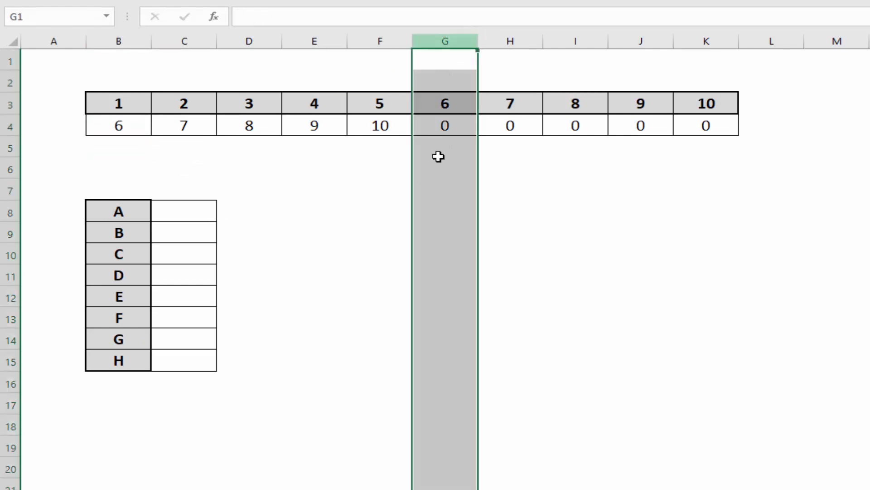
{"action": "left_click", "coordinate": [7, 105]}
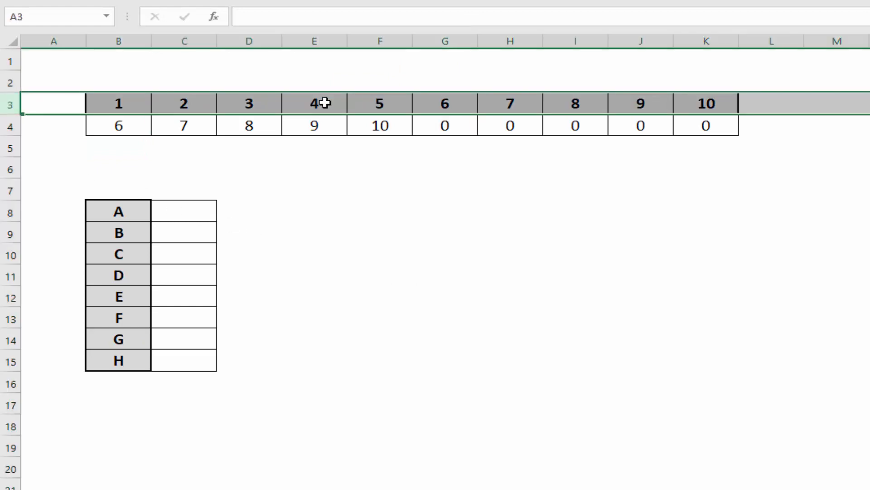
{"action": "left_click", "coordinate": [449, 42]}
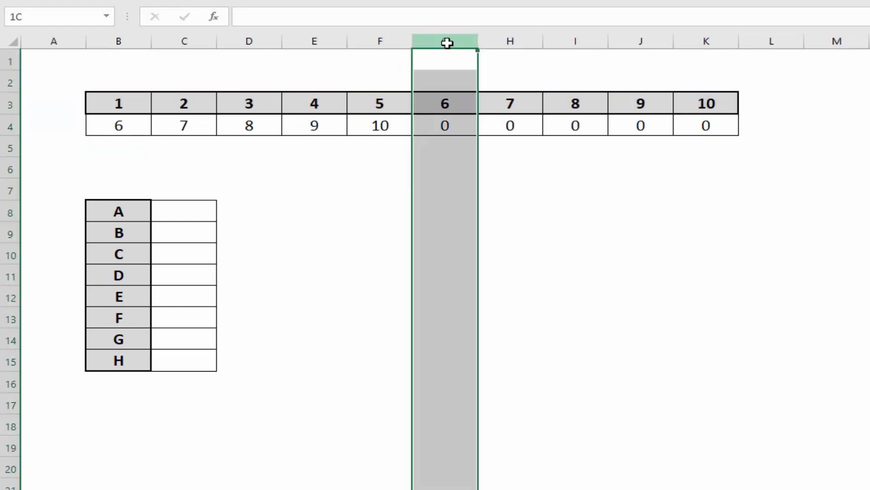
Fill the column-locked formula from B4 across row 4 to K4
{"action": "left_click", "coordinate": [113, 125]}
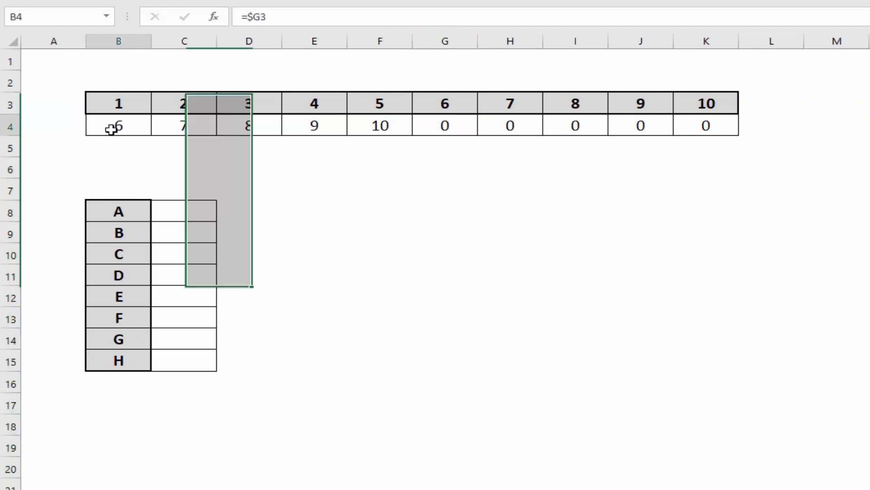
{"action": "left_click_drag", "start_coordinate": [161, 136], "coordinate": [728, 129]}
{"action": "left_click", "coordinate": [314, 188]}
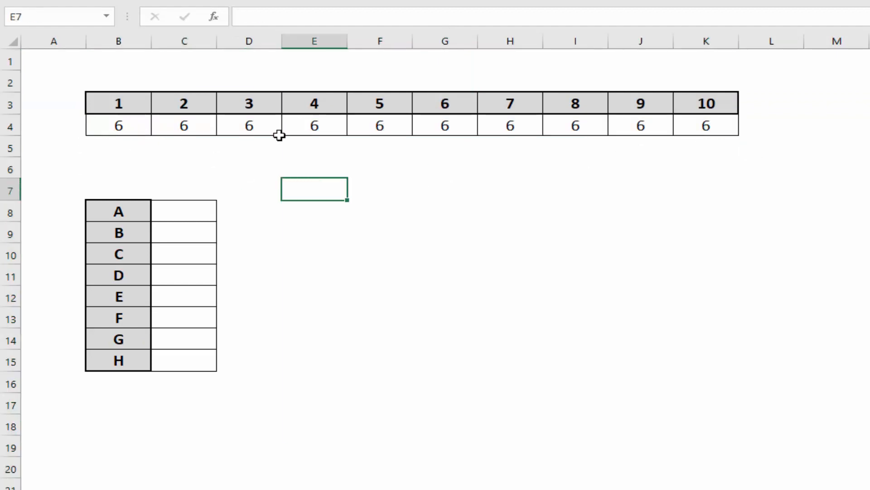
Inspect the formulas in G4 and D4 to see which cell they reference
{"action": "left_click", "coordinate": [466, 127]}
{"action": "left_click", "coordinate": [349, 16]}
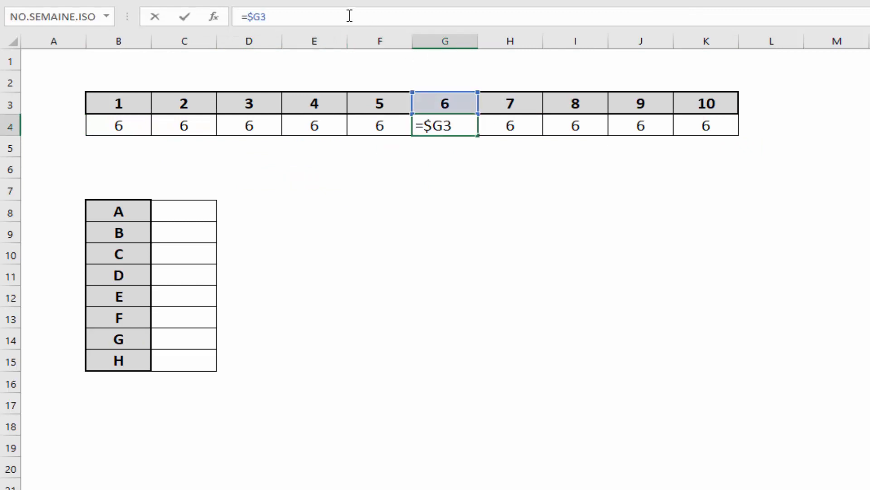
{"action": "left_click", "coordinate": [233, 126]}
{"action": "left_click", "coordinate": [452, 15]}
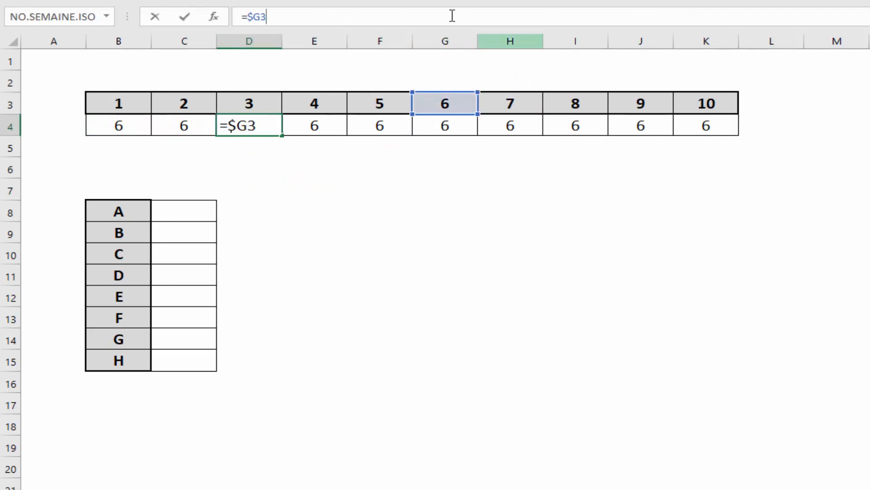
Change the formula in B4 to the column-locked reference =$K3
{"action": "left_click", "coordinate": [115, 126]}
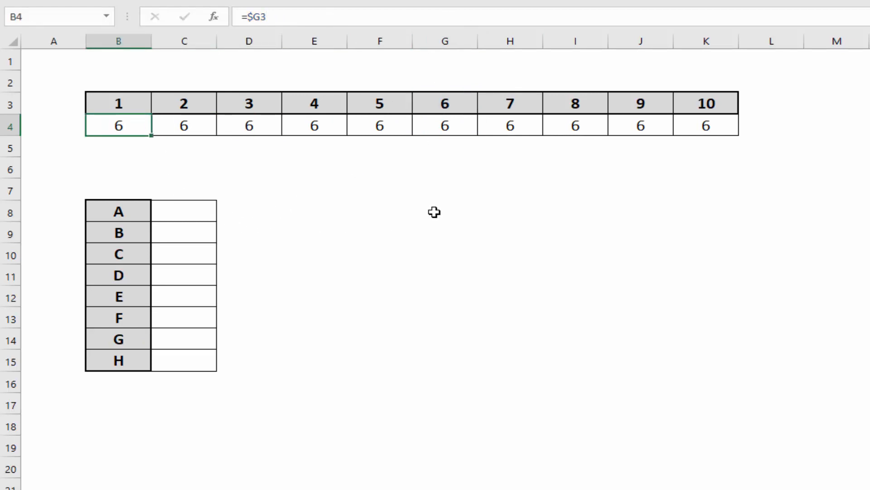
{"action": "left_click", "coordinate": [258, 17]}
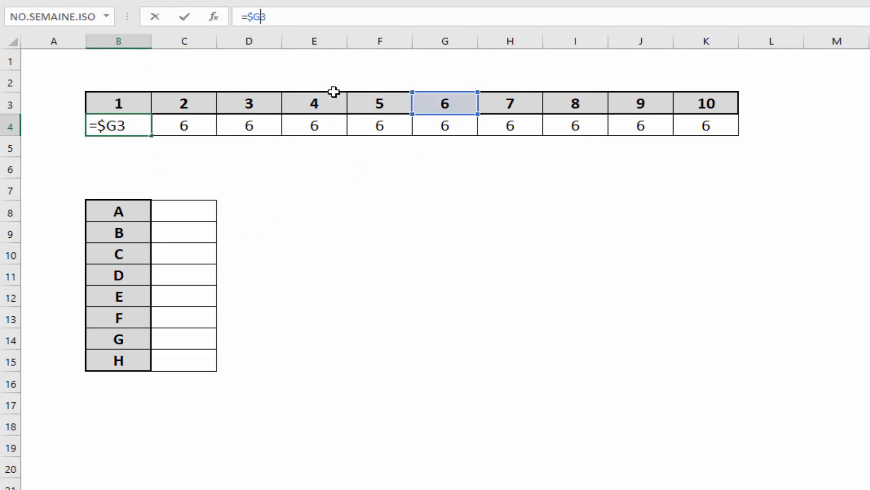
{"action": "key", "text": "BackSpace"}
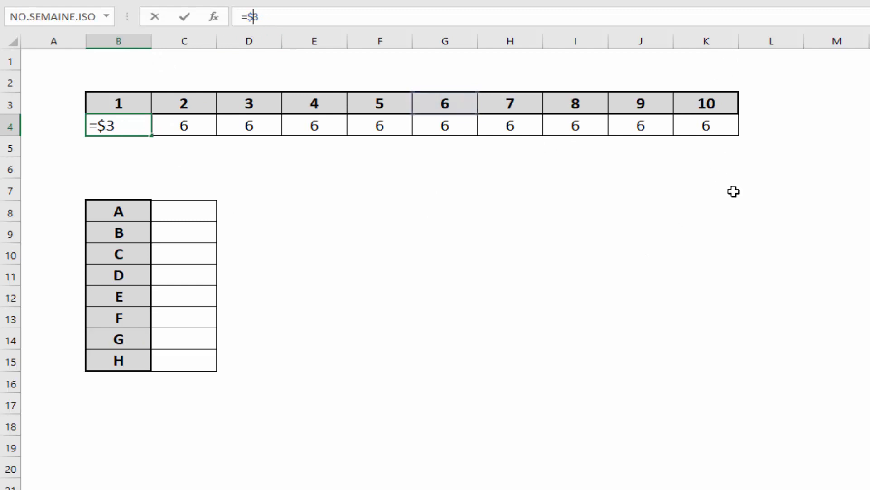
{"action": "type", "text": "k"}
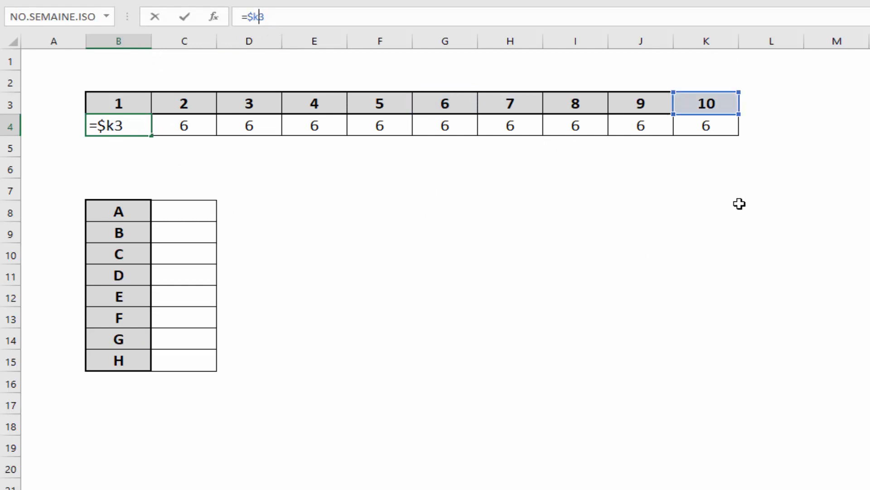
{"action": "key", "text": "Return"}
Fill the =$K3 formula from B4 across row 4 to K4
{"action": "left_click", "coordinate": [135, 126]}
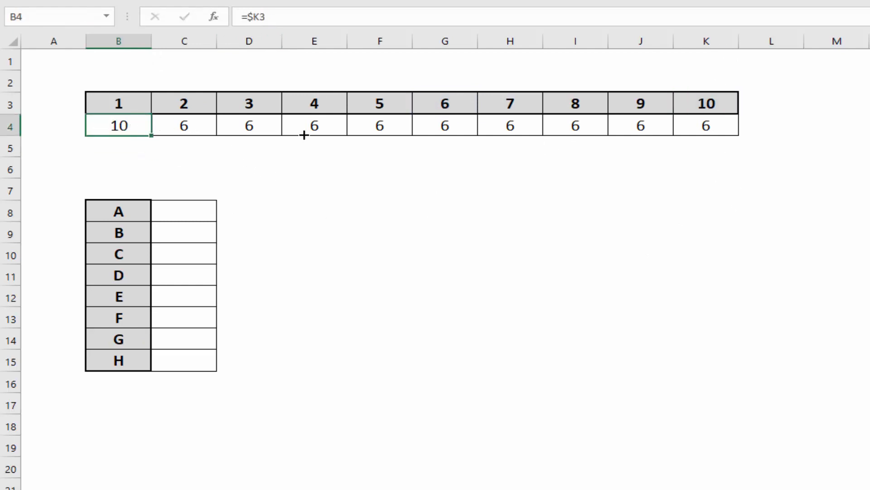
{"action": "left_click_drag", "start_coordinate": [303, 134], "coordinate": [709, 144]}
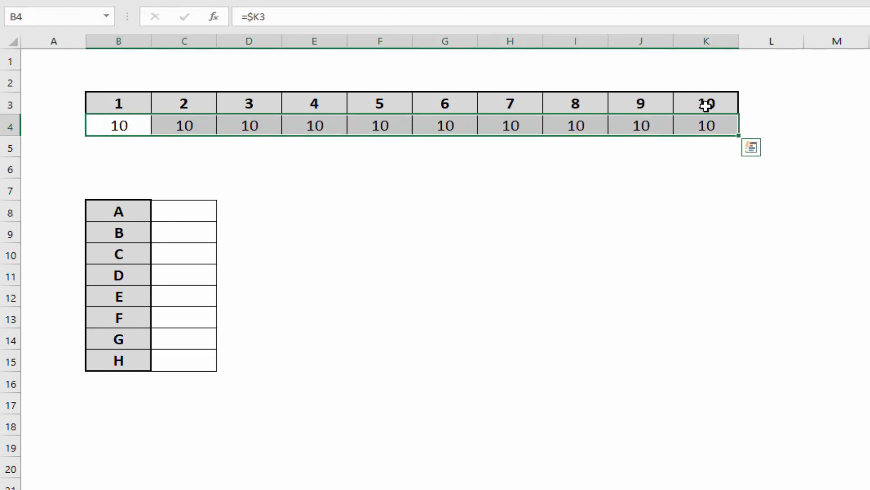
{"action": "left_click", "coordinate": [641, 274]}
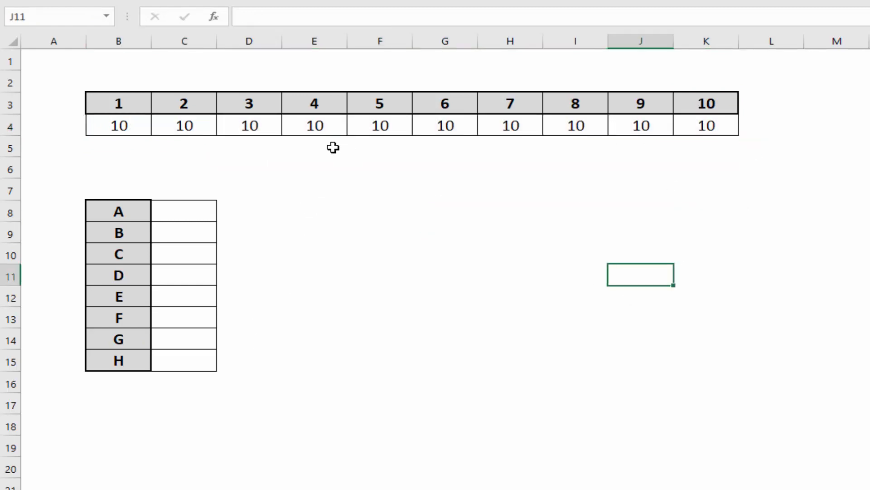
Inspect the formula in C4 and highlight columns G, F and D in turn to illustrate the locked column
{"action": "left_click", "coordinate": [182, 126]}
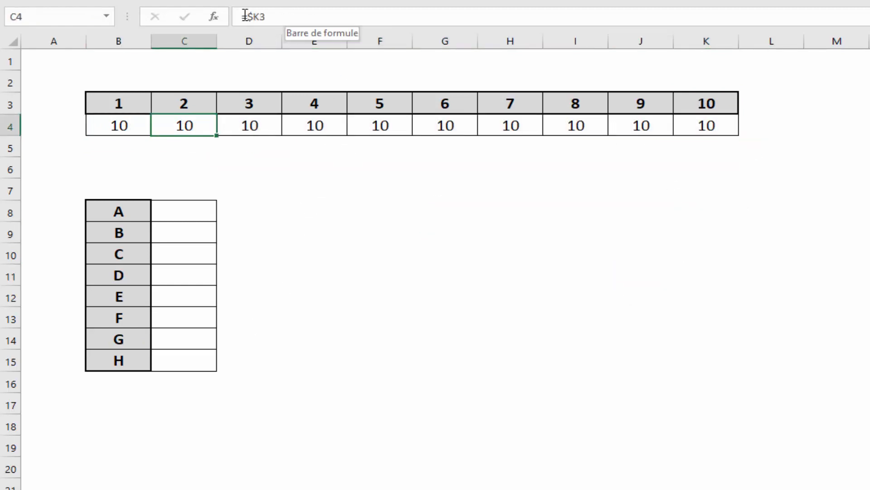
{"action": "left_click", "coordinate": [458, 39]}
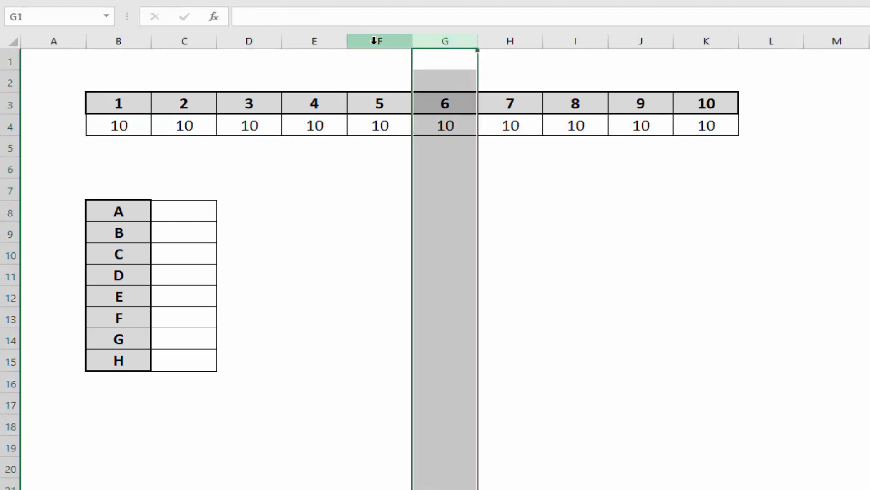
{"action": "left_click", "coordinate": [380, 40]}
{"action": "left_click", "coordinate": [227, 36]}
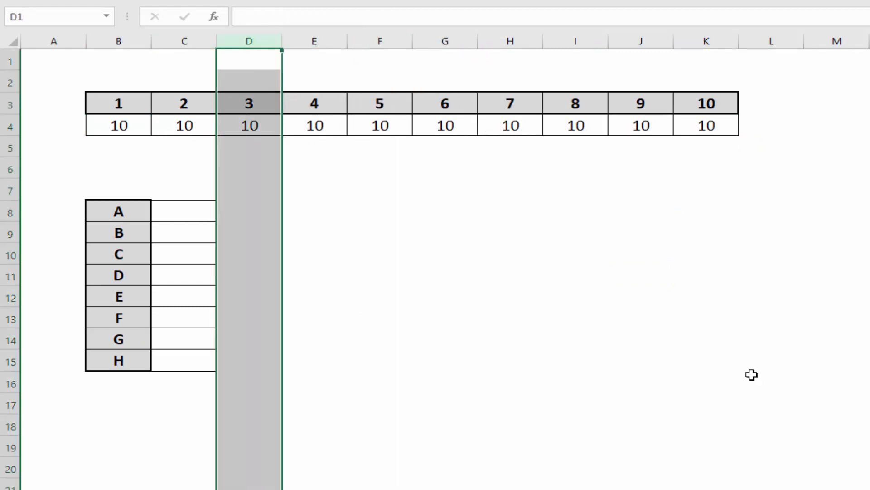
{"action": "left_click", "coordinate": [839, 351]}
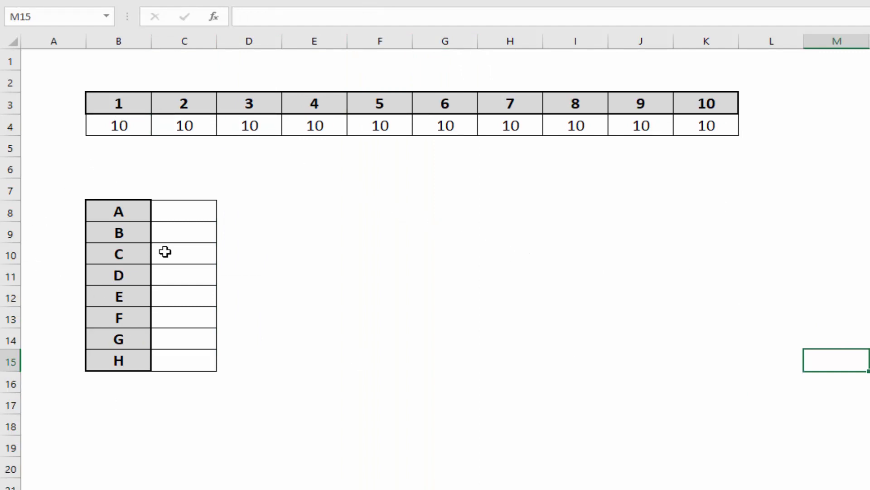
Enter the relative reference =B8 in C8
{"action": "left_click", "coordinate": [179, 217]}
{"action": "type", "text": "="}
{"action": "left_click", "coordinate": [123, 215]}
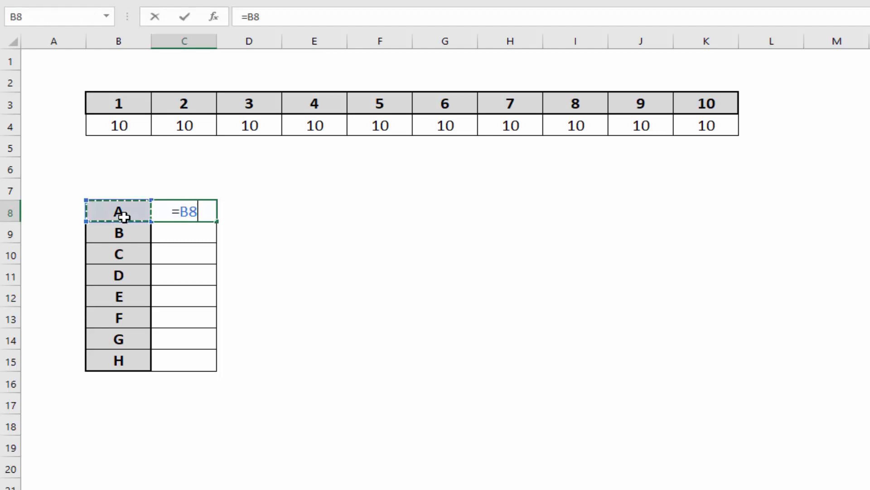
{"action": "key", "text": "Return"}
Fill the relative formula from C8 down the column to C15
{"action": "left_click", "coordinate": [188, 210]}
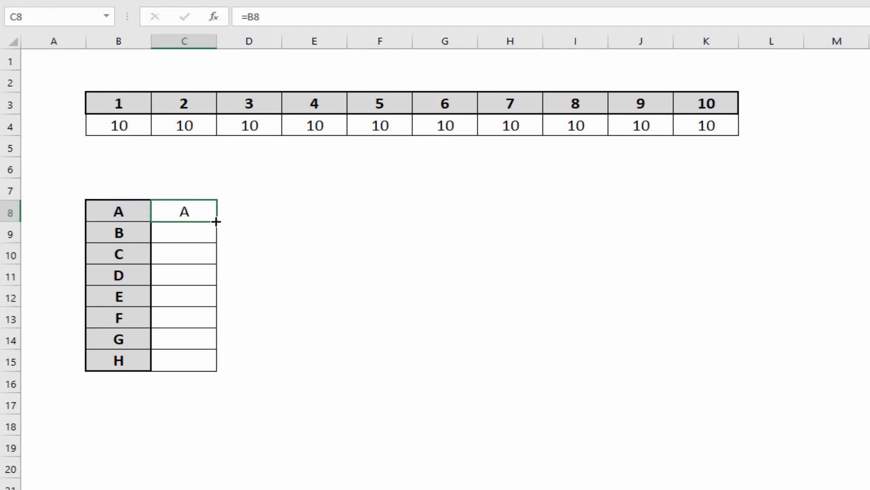
{"action": "left_click_drag", "start_coordinate": [216, 221], "coordinate": [178, 366]}
{"action": "left_click", "coordinate": [379, 337]}
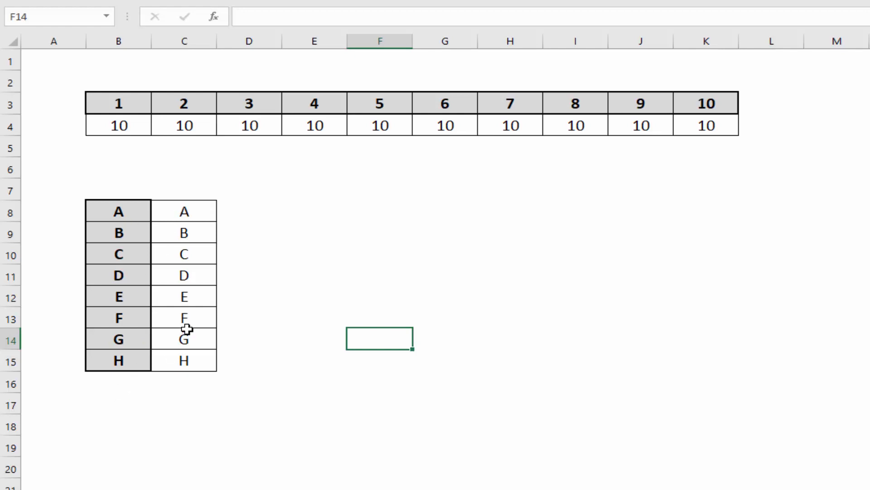
Inspect the formula in C11 and compare it with the source cells B11 and B12
{"action": "left_click", "coordinate": [279, 295]}
{"action": "left_click", "coordinate": [189, 272]}
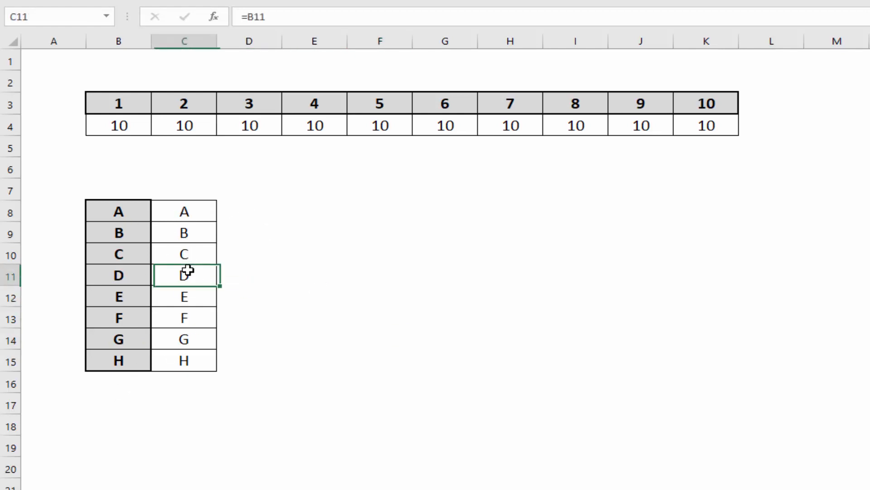
{"action": "left_click", "coordinate": [132, 278]}
{"action": "left_click", "coordinate": [123, 299]}
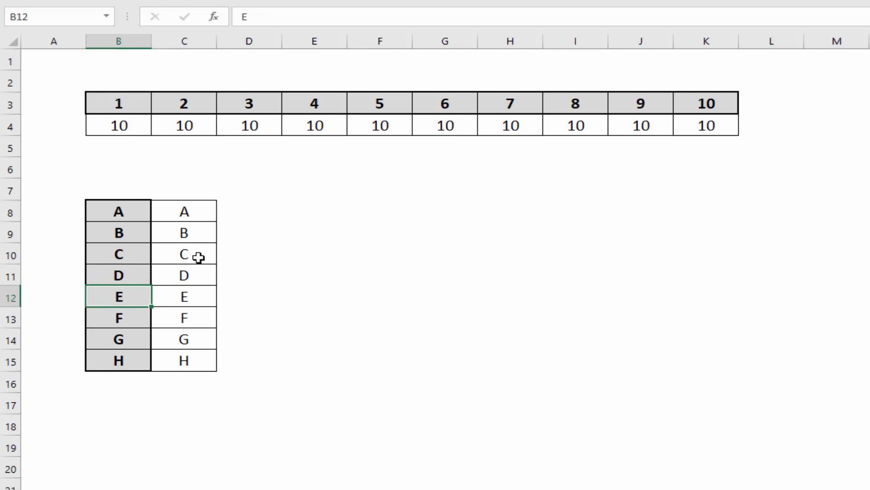
Replace the formula in C8 with a reference to B12
{"action": "left_click", "coordinate": [193, 212]}
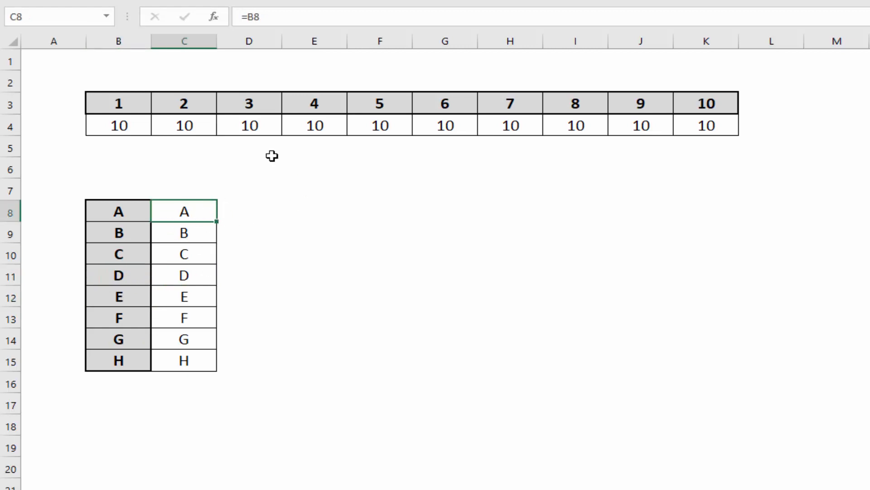
{"action": "type", "text": "="}
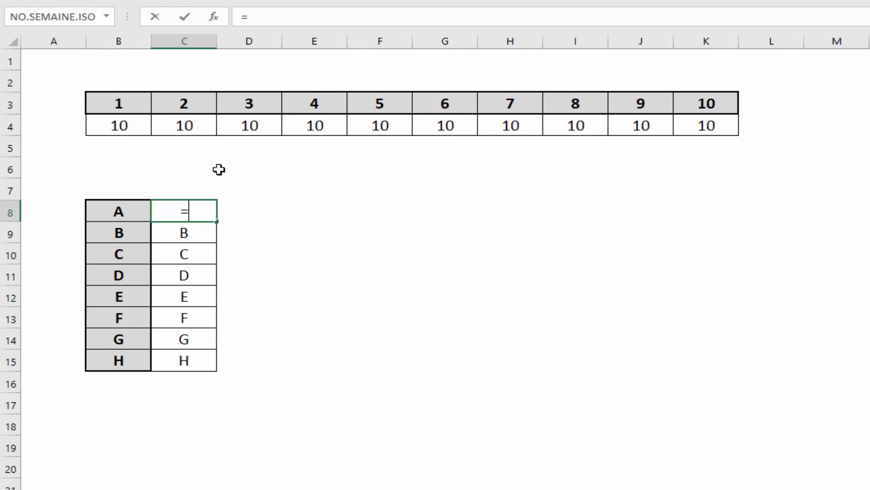
{"action": "left_click", "coordinate": [141, 296]}
{"action": "key", "text": "Return"}
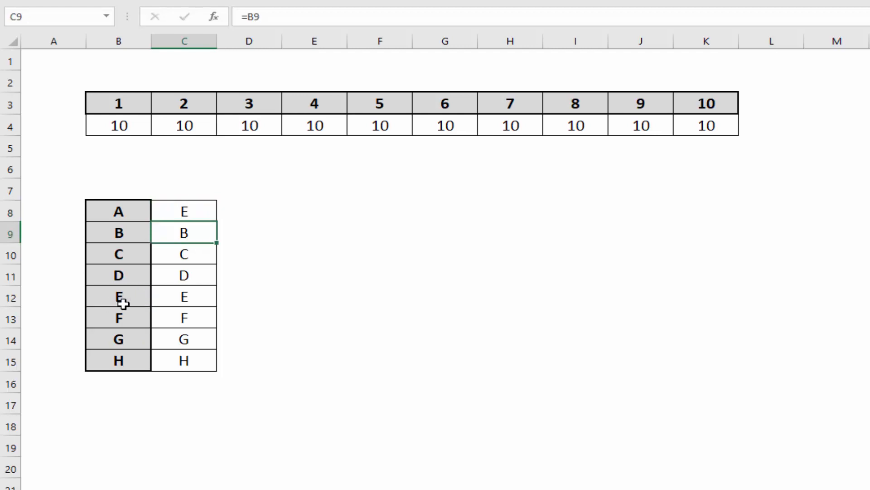
Highlight row 12 from within C8's formula to show the row part of the B12 reference, and cancel the edit
{"action": "left_click", "coordinate": [176, 209]}
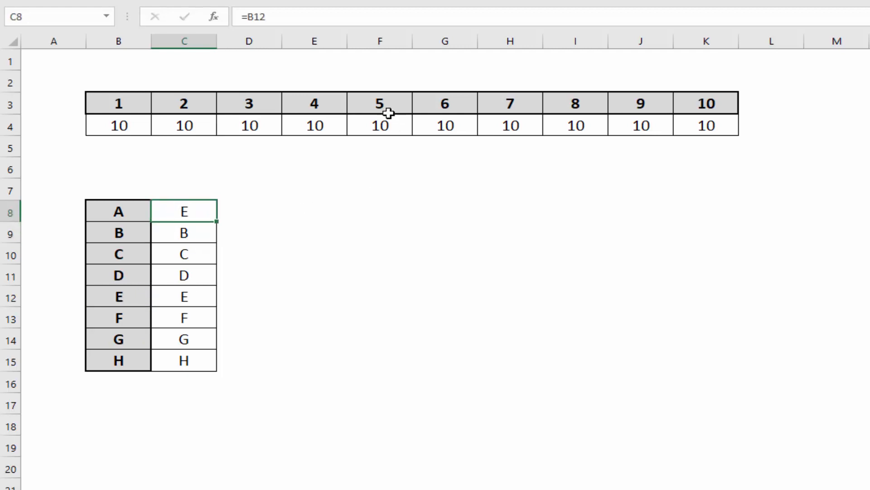
{"action": "left_click", "coordinate": [245, 15]}
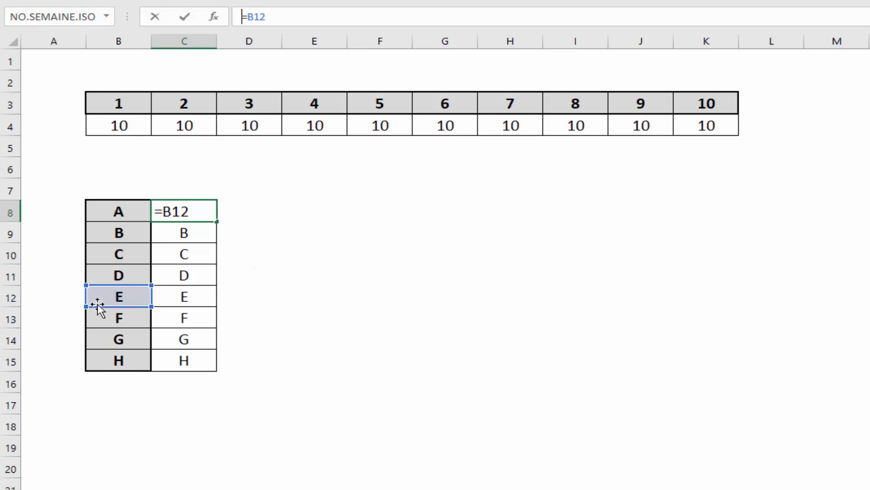
{"action": "type", "text": "="}
{"action": "left_click", "coordinate": [13, 300]}
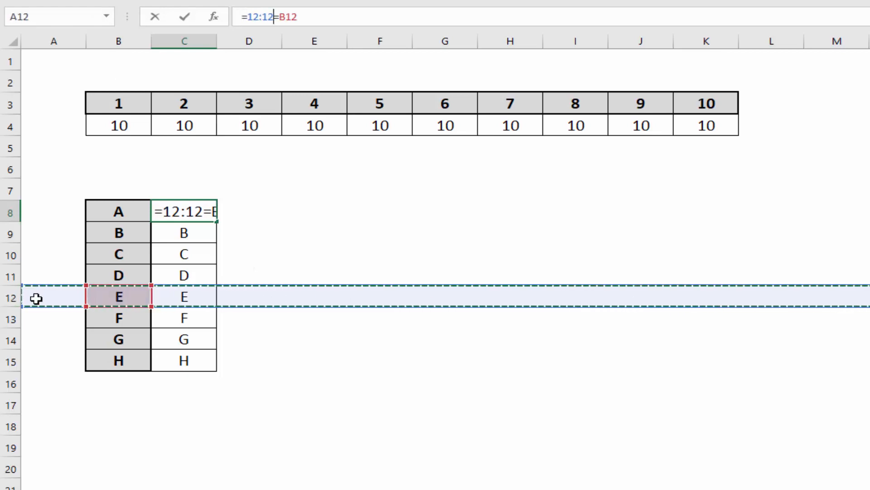
{"action": "key", "text": "Escape"}
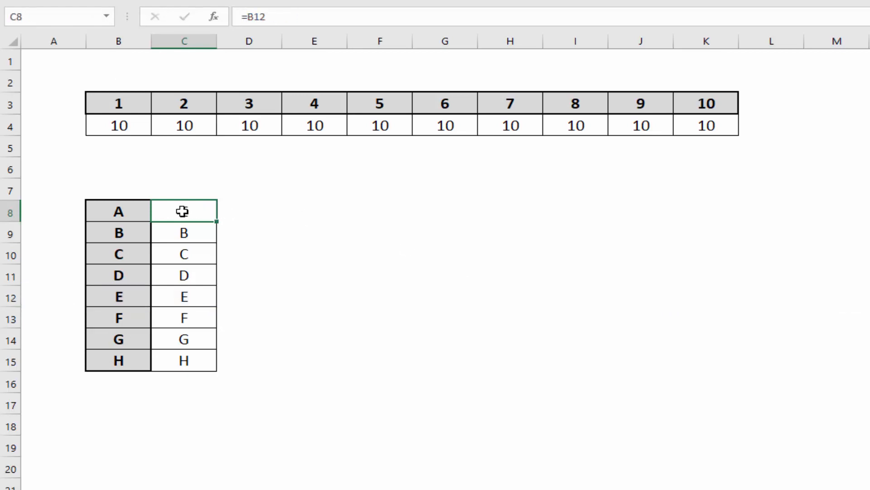
Lock the row reference in C8 by changing its formula to =B$12
{"action": "left_click", "coordinate": [255, 16]}
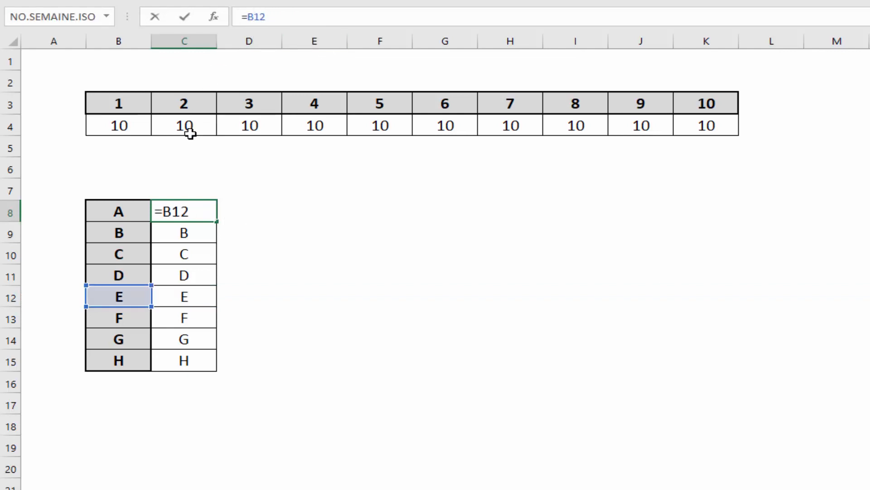
{"action": "type", "text": "$"}
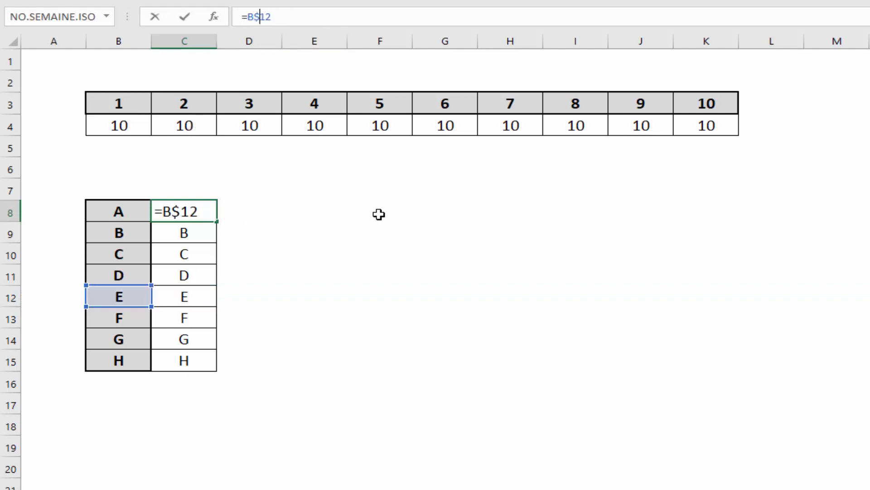
{"action": "key", "text": "Return"}
Fill the row-locked formula from C8 down to C15 and select its source cell B12
{"action": "left_click", "coordinate": [205, 210]}
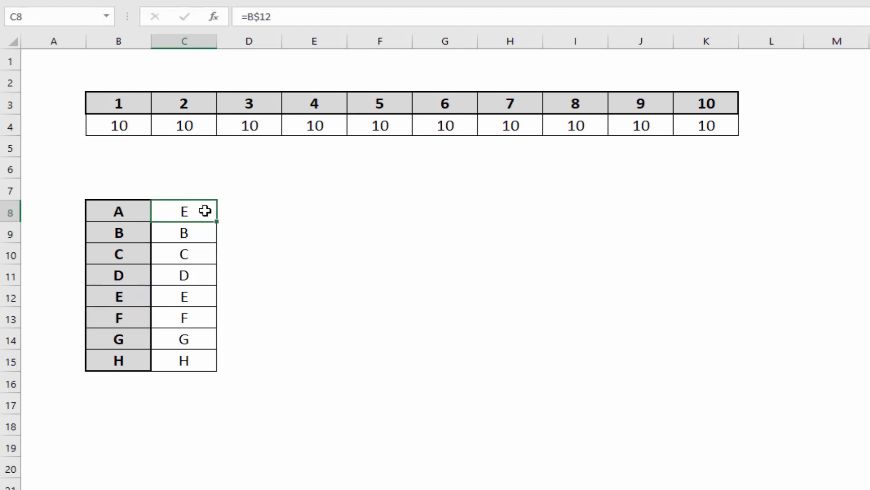
{"action": "left_click_drag", "start_coordinate": [217, 221], "coordinate": [199, 367]}
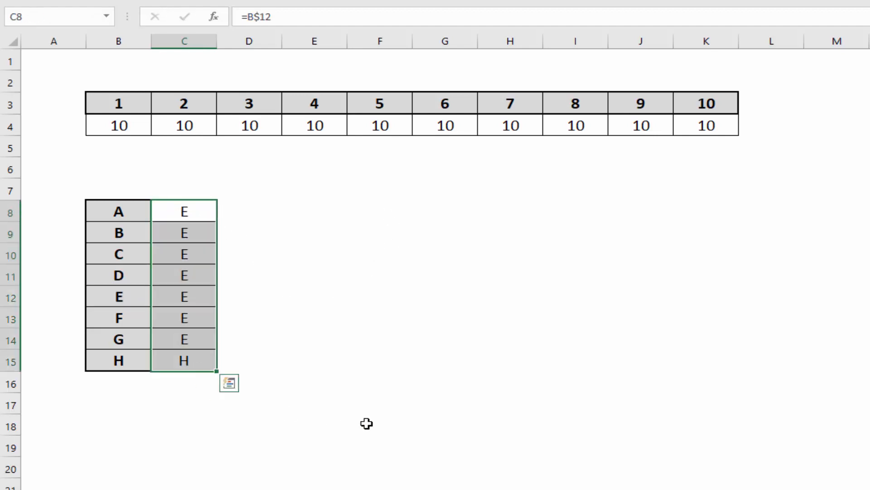
{"action": "left_click", "coordinate": [408, 382]}
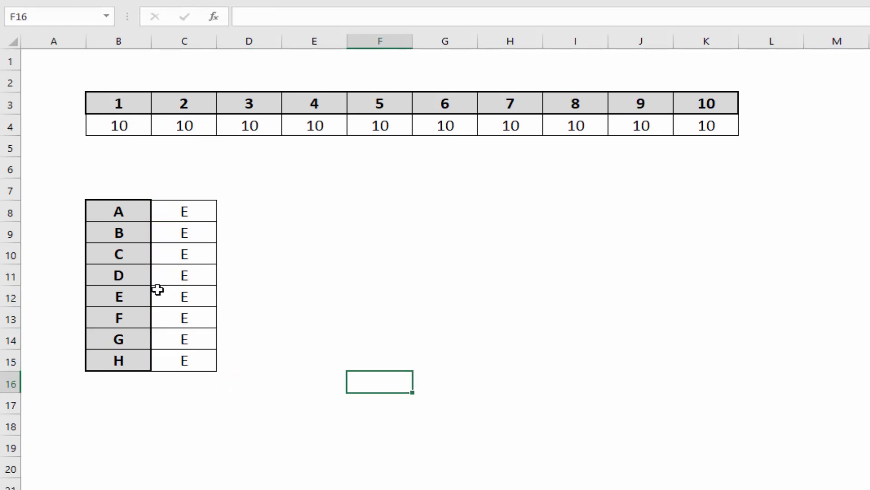
{"action": "left_click", "coordinate": [126, 298]}
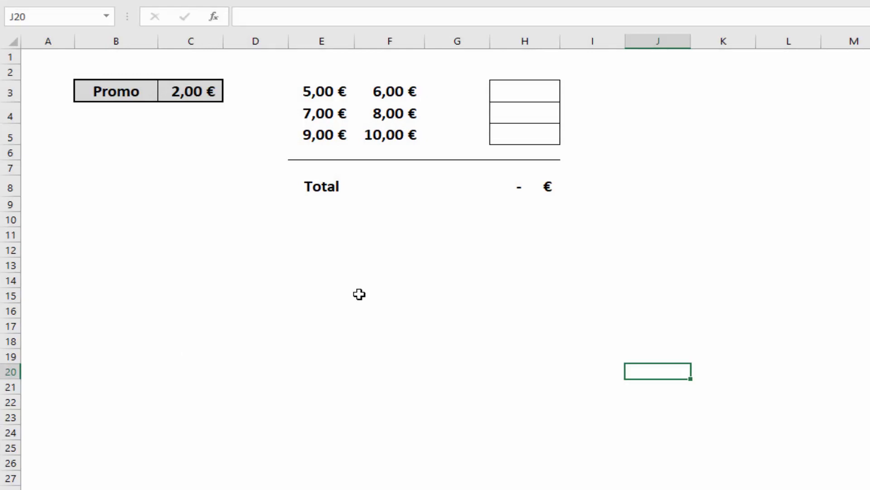
Enter the formula =E3+F3 in H3 to add the first row's two prices
{"action": "left_click", "coordinate": [523, 89]}
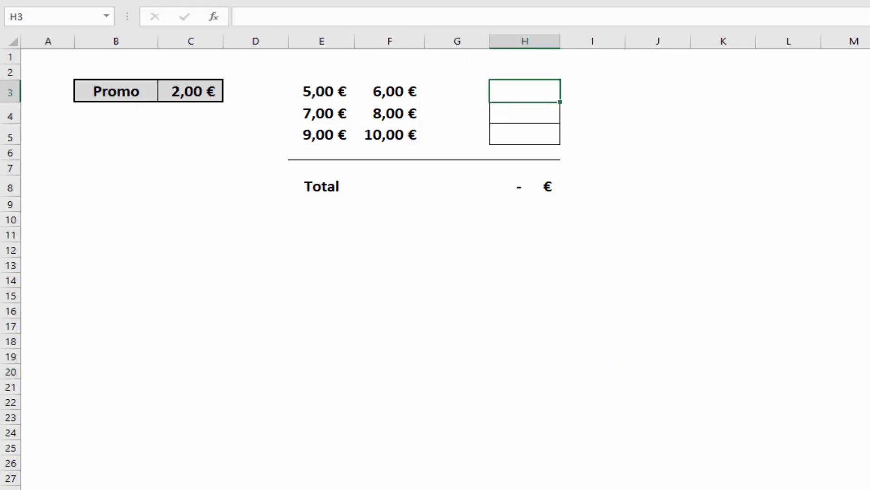
{"action": "type", "text": "="}
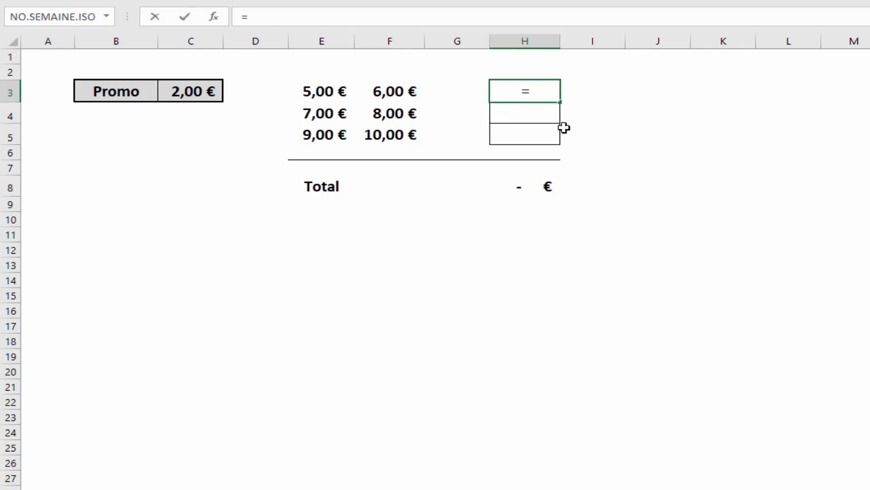
{"action": "left_click", "coordinate": [315, 93]}
{"action": "type", "text": "+"}
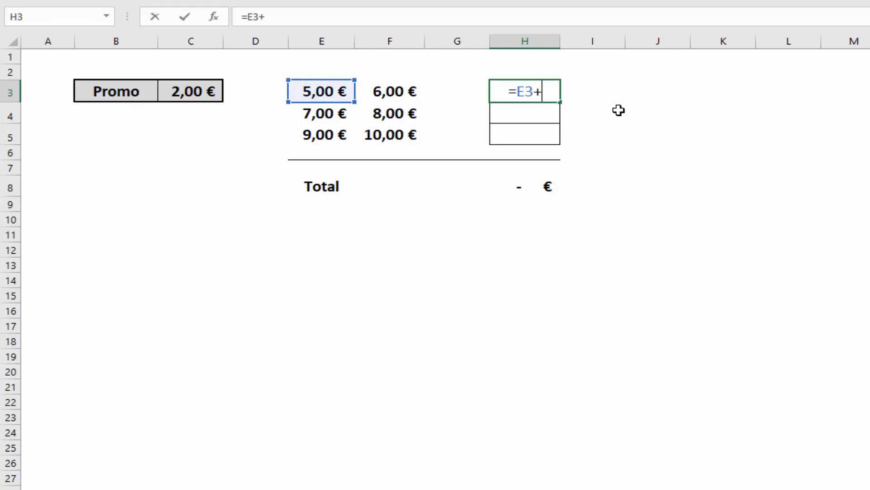
{"action": "left_click", "coordinate": [403, 91]}
{"action": "key", "text": "Return"}
{"action": "left_click", "coordinate": [766, 97]}
Fill the price sum formula from H3 down to H5
{"action": "left_click", "coordinate": [516, 95]}
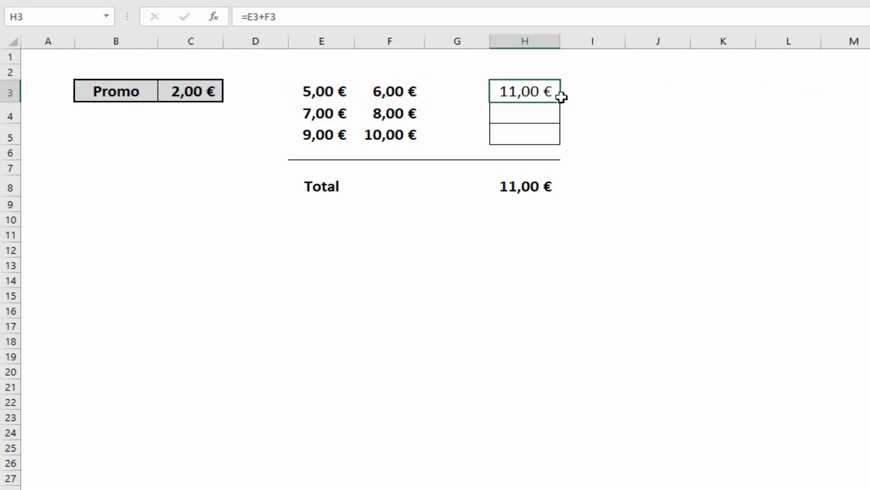
{"action": "left_click_drag", "start_coordinate": [561, 102], "coordinate": [558, 142]}
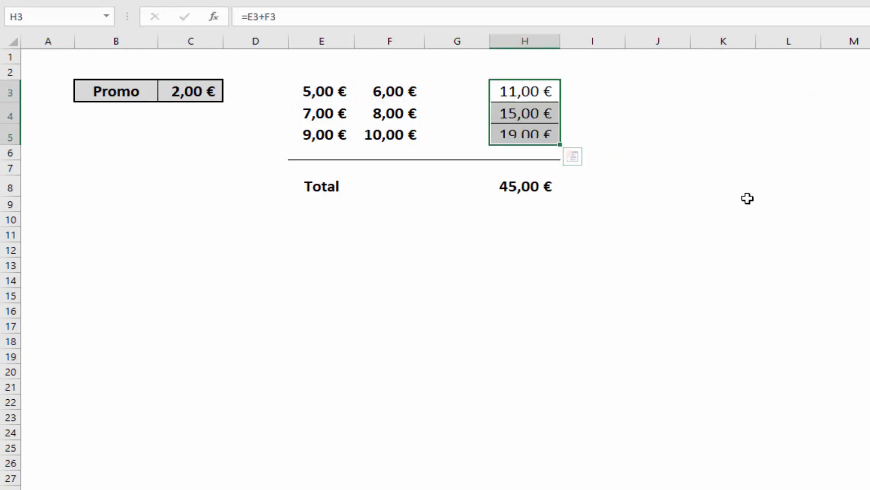
{"action": "left_click", "coordinate": [748, 199]}
Inspect the cell references used by the price sum formulas in H3, H4 and H5
{"action": "left_click", "coordinate": [543, 94]}
{"action": "left_click", "coordinate": [426, 20]}
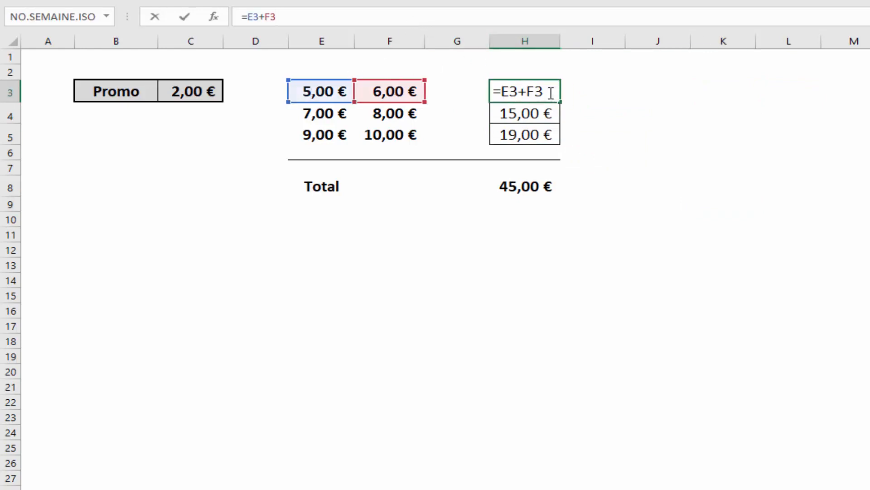
{"action": "key", "text": "Return"}
{"action": "left_click", "coordinate": [374, 21]}
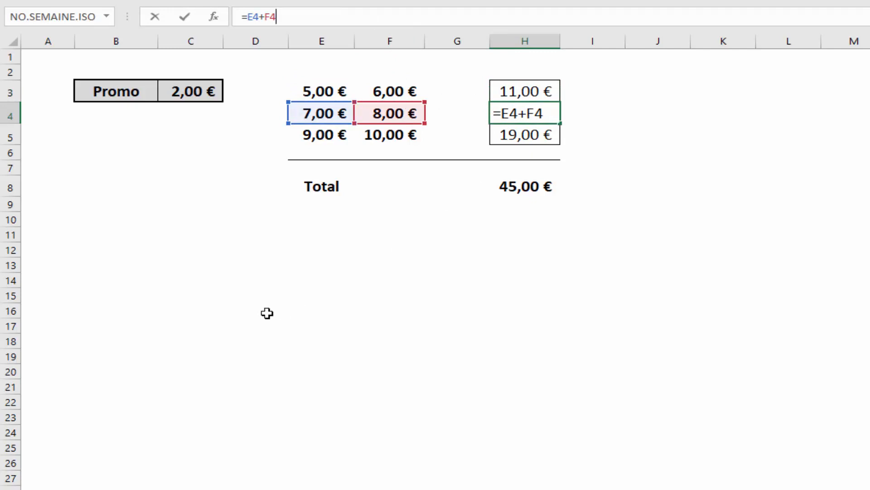
{"action": "key", "text": "Return"}
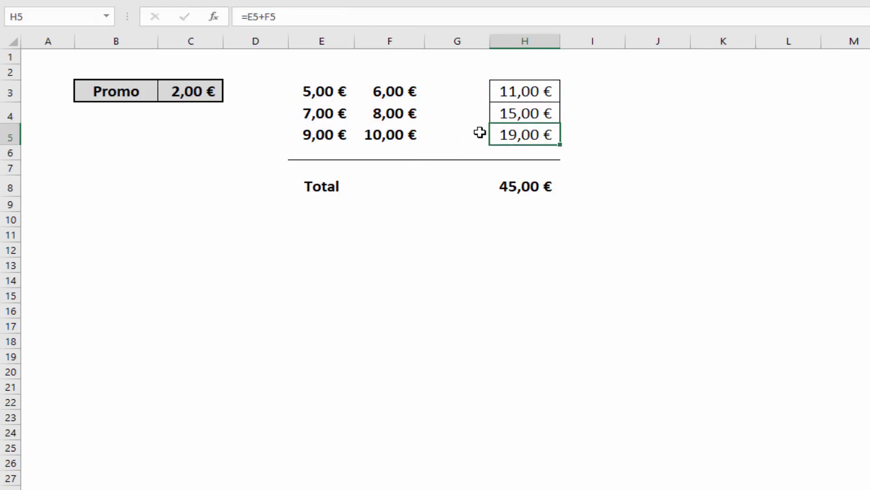
{"action": "left_click", "coordinate": [426, 11]}
{"action": "key", "text": "Return"}
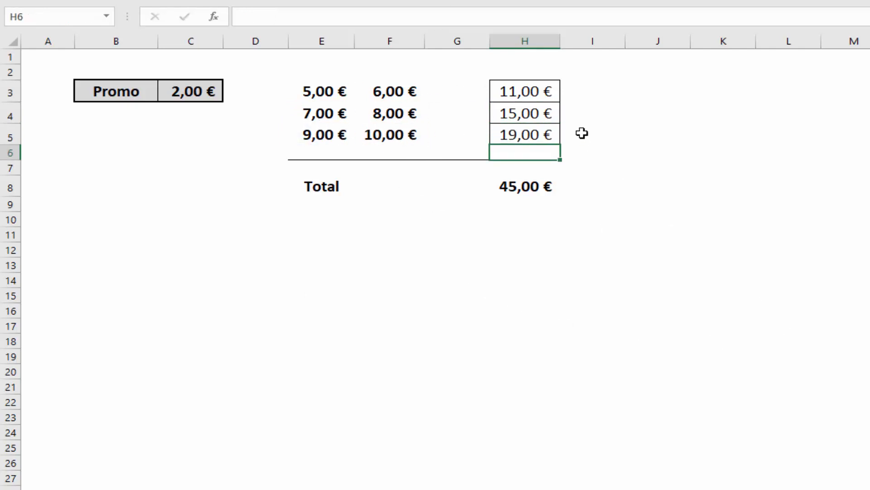
Subtract the promo value from the first row's sum by changing the formula in H3 to =E3+F3-C3
{"action": "left_click", "coordinate": [529, 91]}
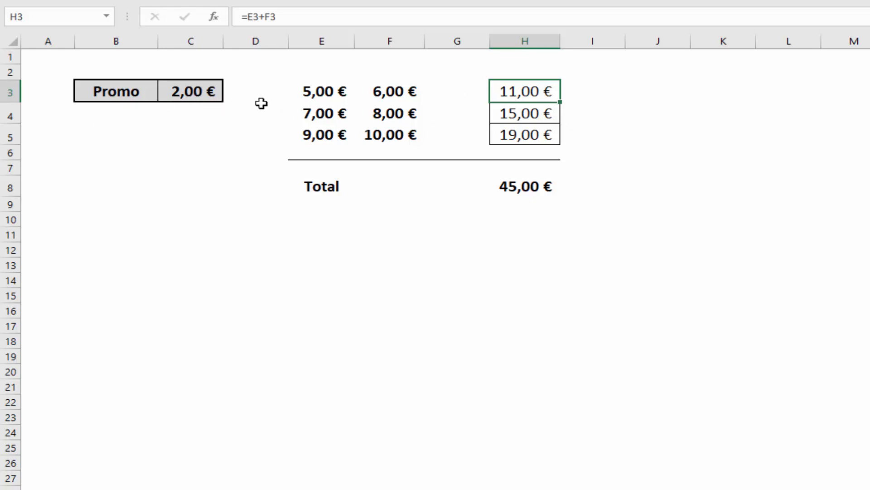
{"action": "left_click", "coordinate": [313, 22]}
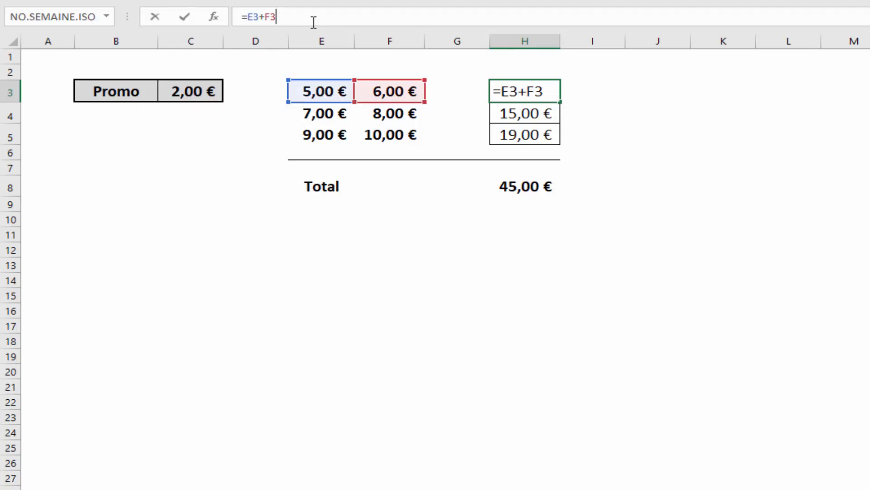
{"action": "left_click", "coordinate": [207, 88]}
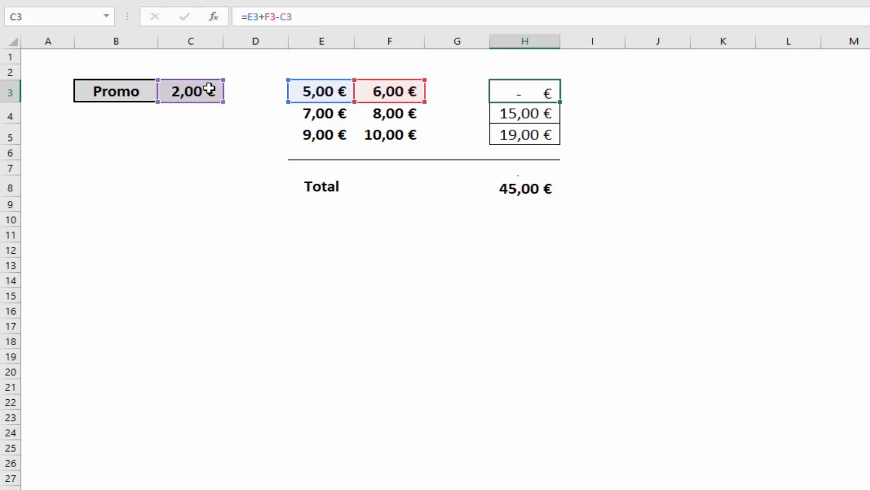
{"action": "key", "text": "Return"}
{"action": "left_click", "coordinate": [823, 105]}
Examine the price cells E3 and F3 and the references highlighted by the promo formula in H3
{"action": "left_click", "coordinate": [552, 94]}
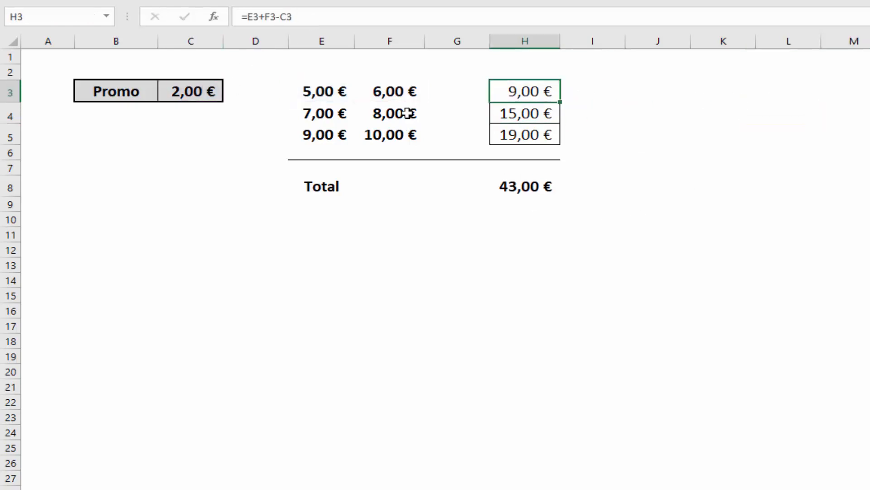
{"action": "left_click", "coordinate": [302, 92]}
{"action": "left_click", "coordinate": [404, 87]}
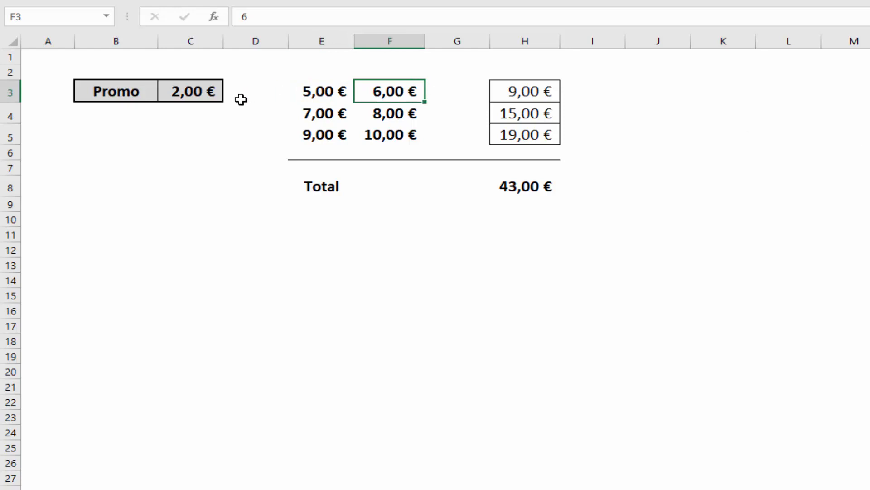
{"action": "left_click", "coordinate": [542, 98]}
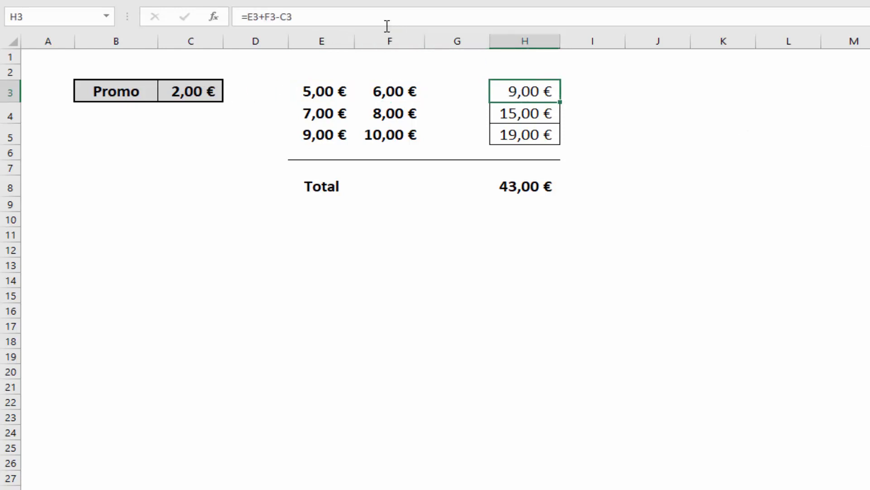
{"action": "left_click", "coordinate": [385, 25]}
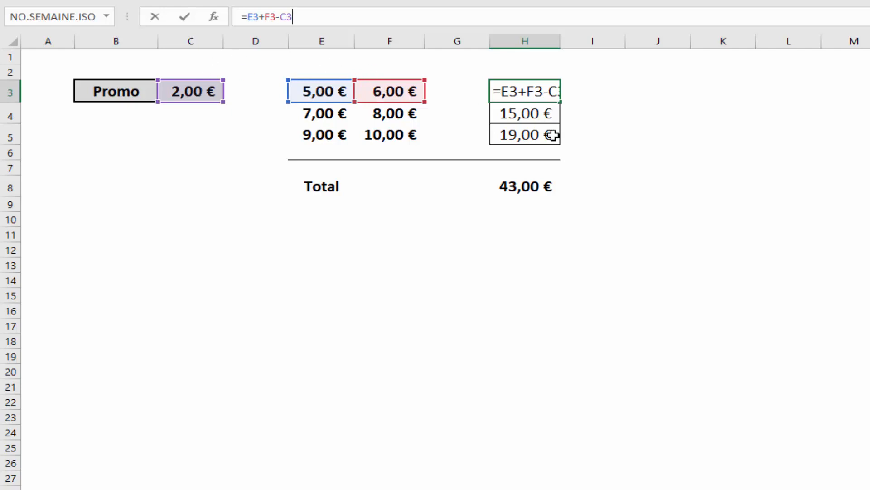
{"action": "key", "text": "Return"}
Fill the unlocked promo formula from H3 down to H5
{"action": "left_click", "coordinate": [550, 93]}
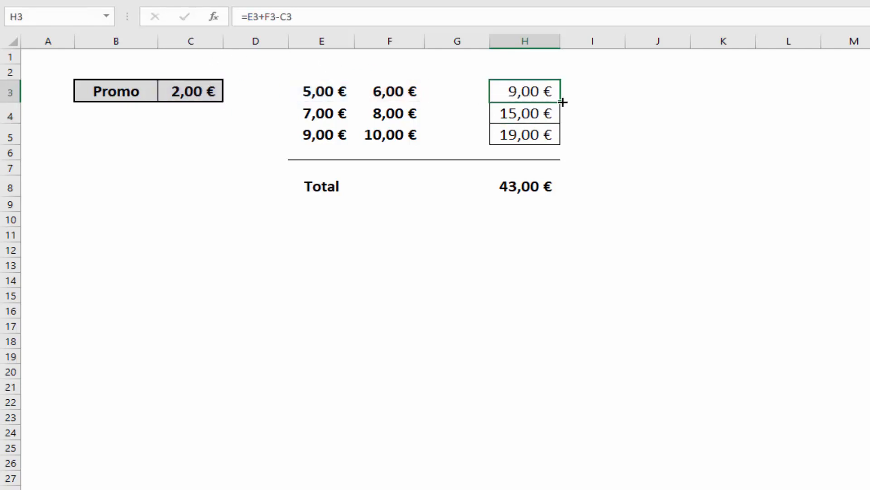
{"action": "left_click_drag", "start_coordinate": [562, 103], "coordinate": [558, 137]}
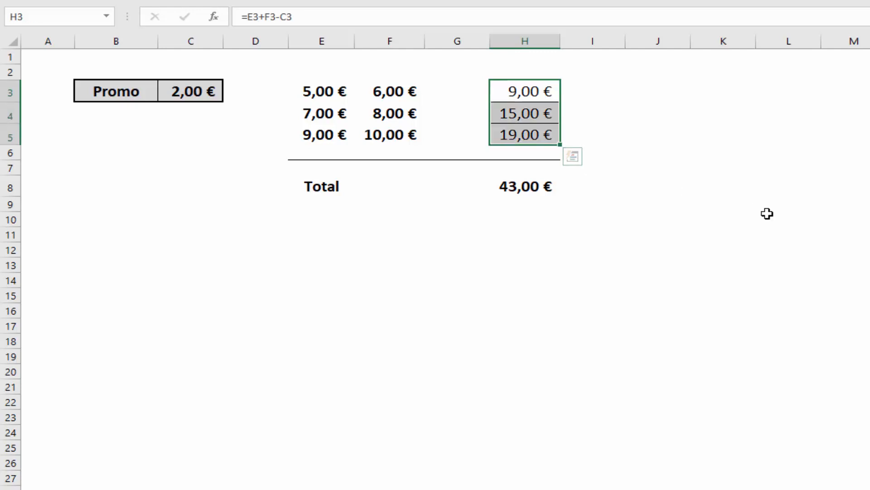
{"action": "left_click", "coordinate": [779, 221]}
Inspect which promo cell the filled formula in H4 refers to
{"action": "left_click", "coordinate": [534, 113]}
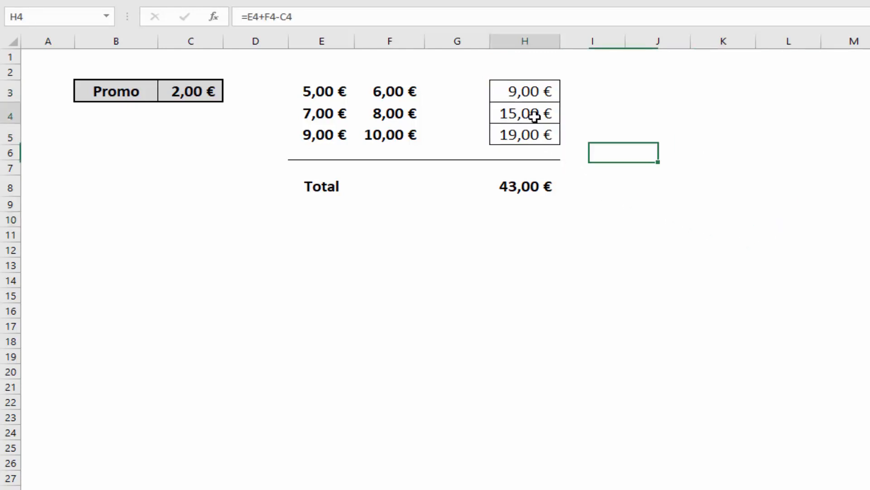
{"action": "left_click", "coordinate": [303, 17]}
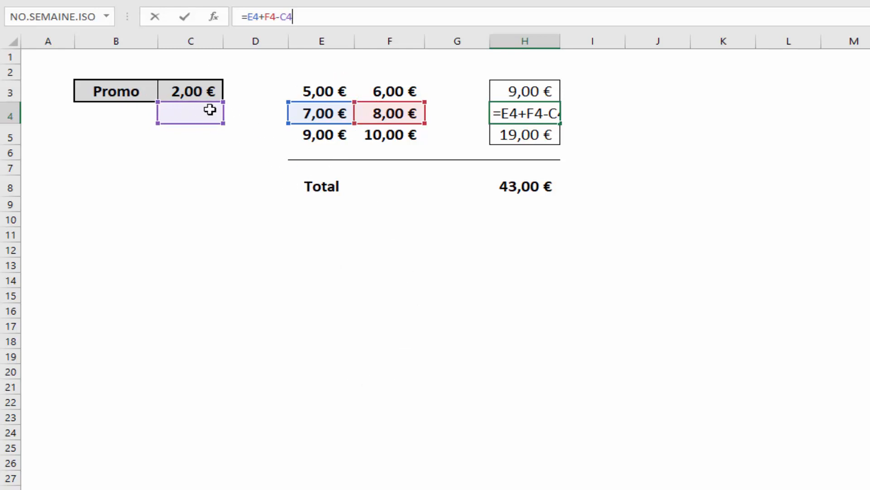
{"action": "left_click", "coordinate": [651, 217]}
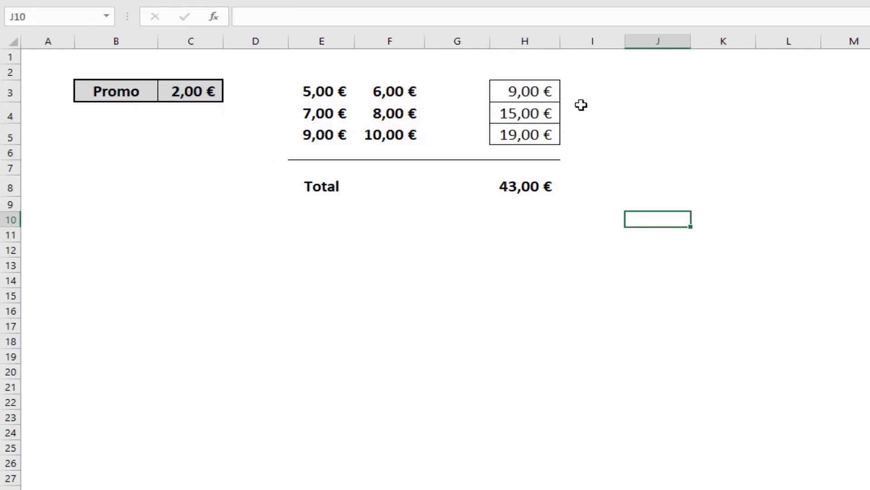
{"action": "left_click", "coordinate": [547, 106]}
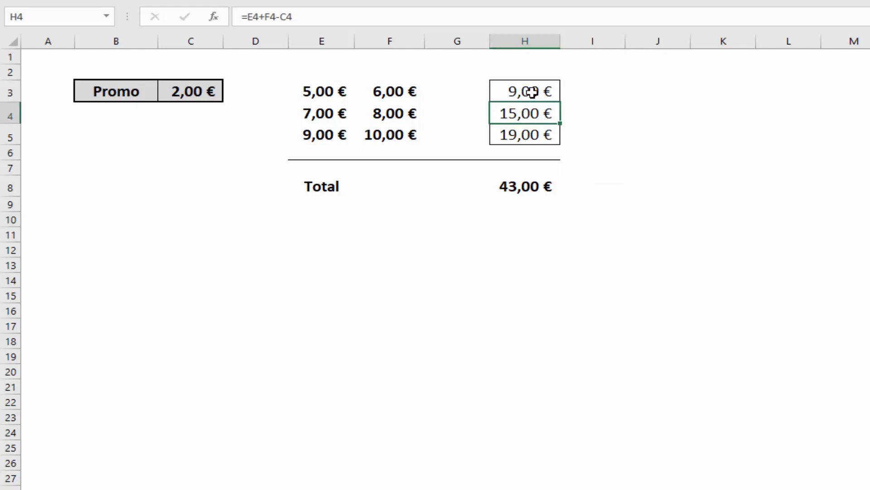
Lock the promo cell's row in H3 by changing the formula to =E3+F3-C$3
{"action": "left_click", "coordinate": [532, 92]}
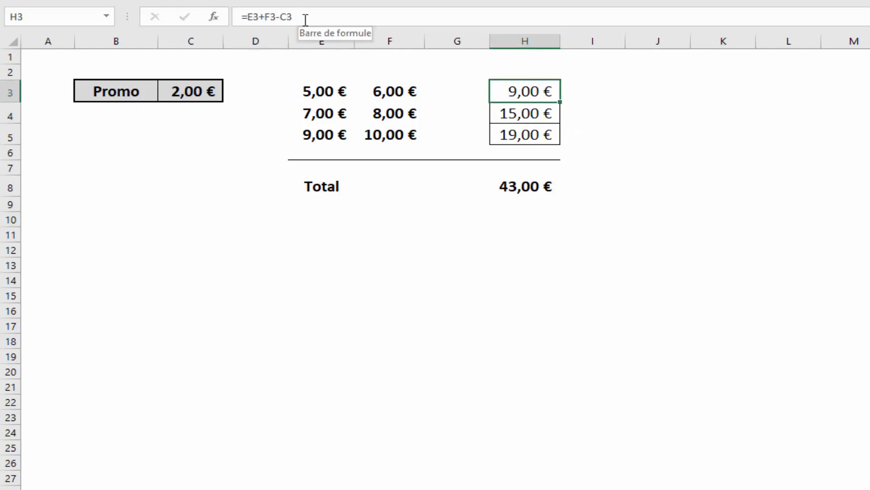
{"action": "left_click", "coordinate": [289, 17]}
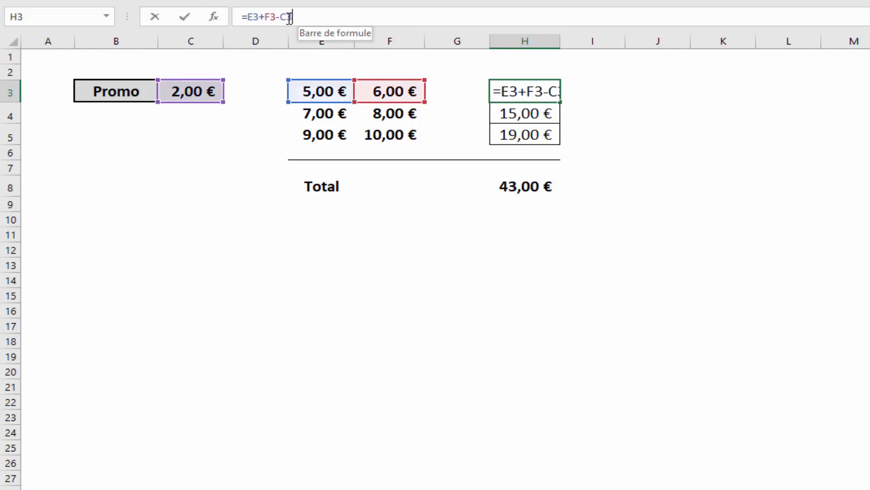
{"action": "type", "text": "$"}
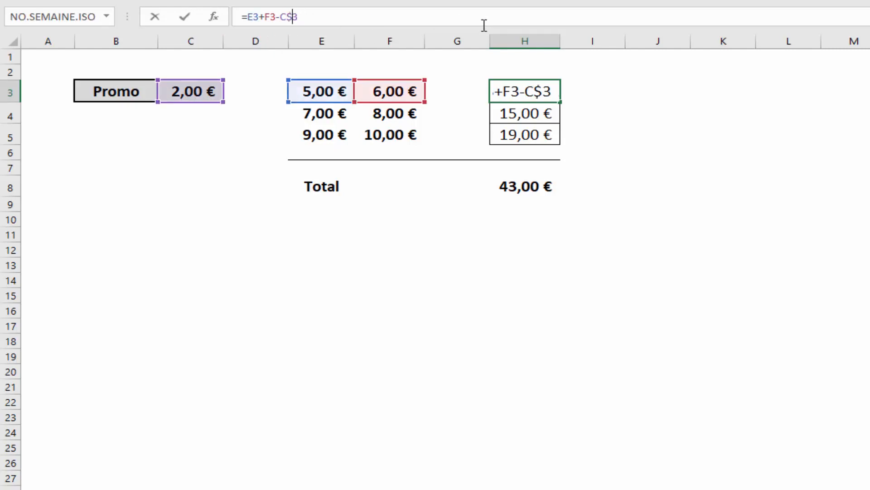
{"action": "key", "text": "Return"}
Fill the row-locked promo formula from H3 down to H5
{"action": "left_click", "coordinate": [558, 93]}
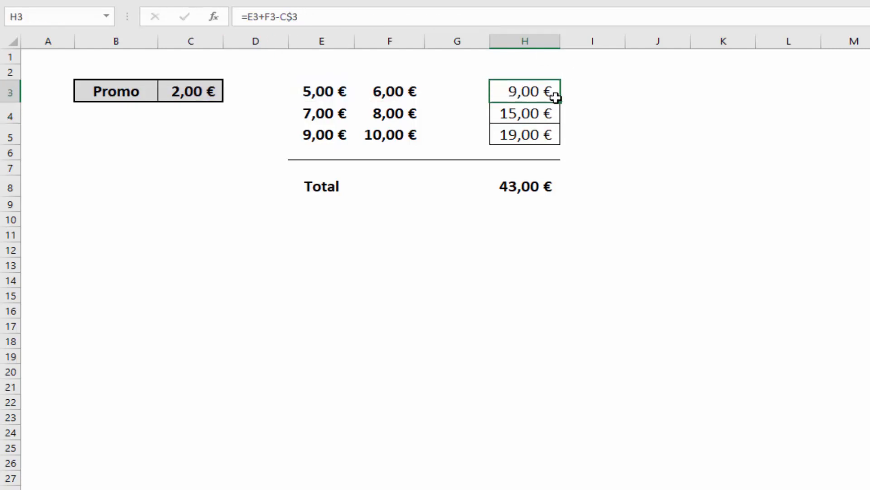
{"action": "left_click_drag", "start_coordinate": [560, 102], "coordinate": [554, 139]}
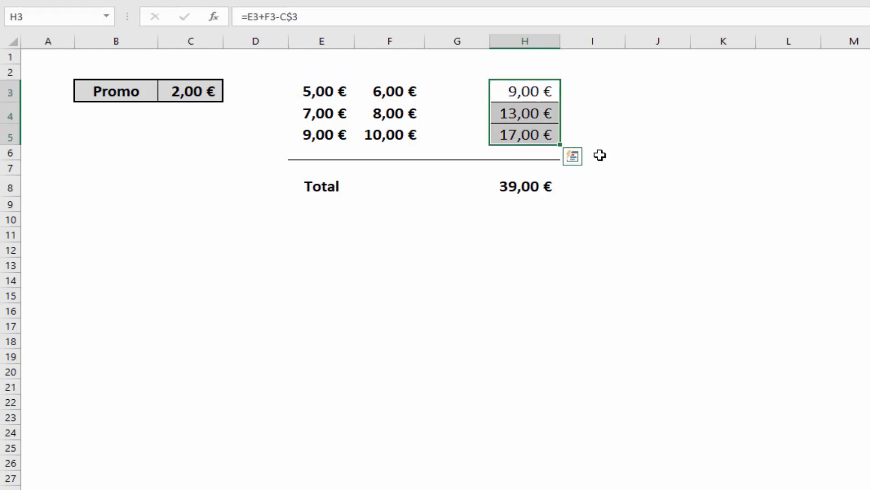
{"action": "left_click", "coordinate": [770, 223]}
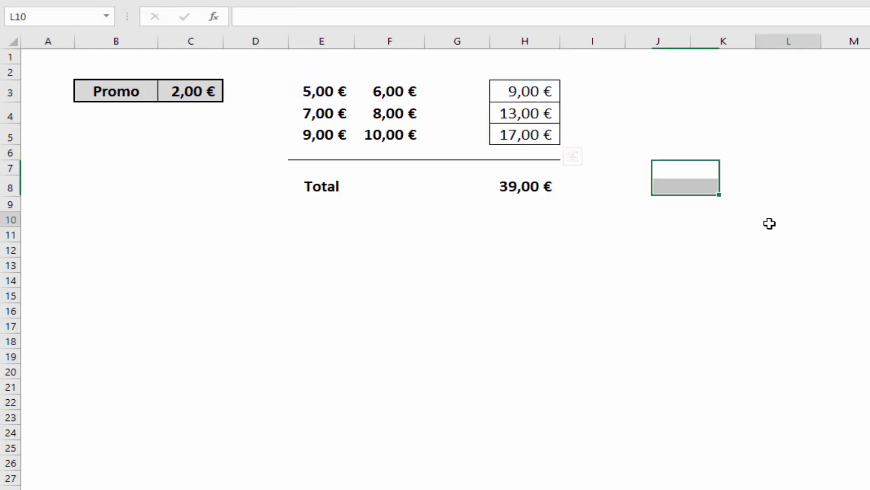
Check the price and promo references of the filled formulas in H4 and H5
{"action": "left_click", "coordinate": [516, 108]}
{"action": "left_click", "coordinate": [381, 18]}
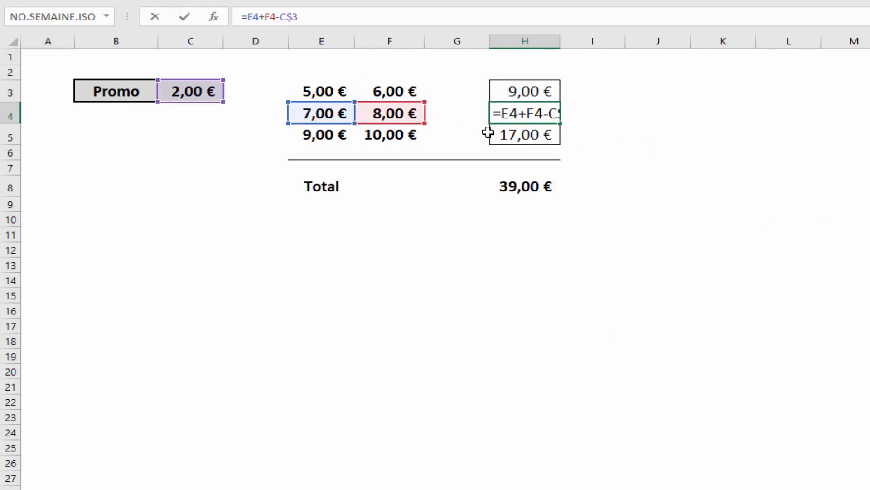
{"action": "key", "text": "Return"}
{"action": "left_click", "coordinate": [360, 14]}
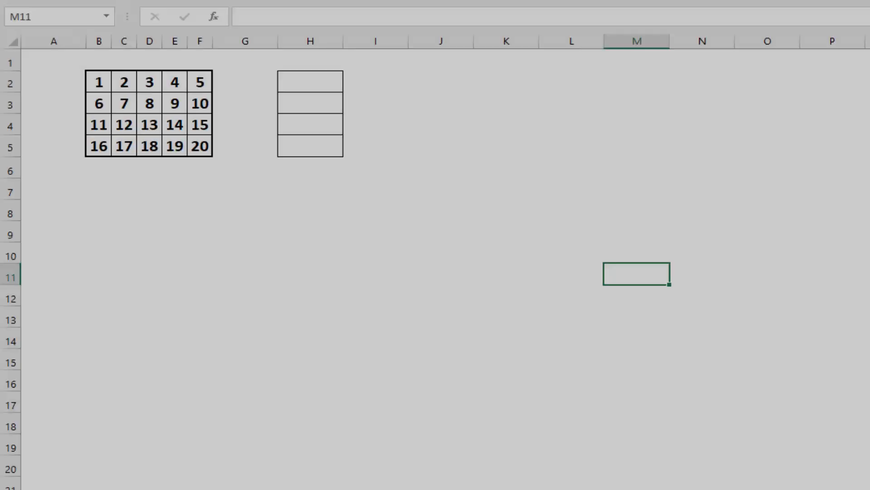
Enter =SOMME(B2:F2) in H2 to total the first row of the number grid
{"action": "left_click", "coordinate": [518, 272]}
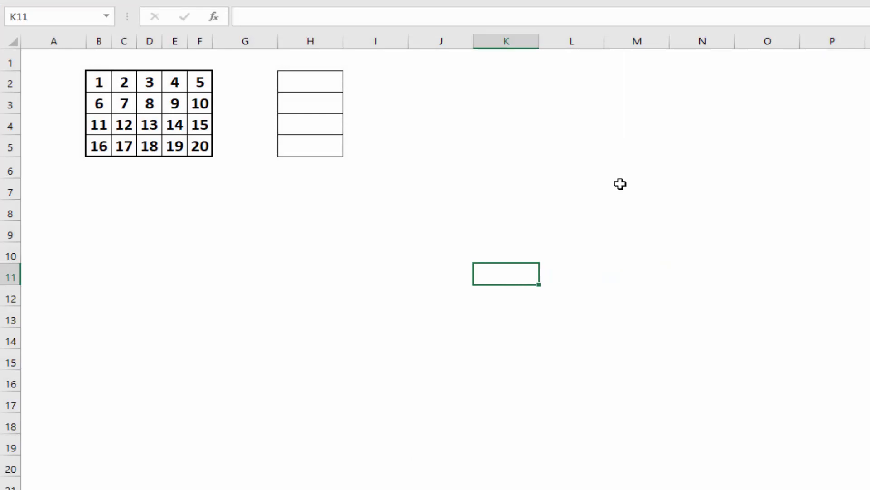
{"action": "left_click", "coordinate": [313, 87]}
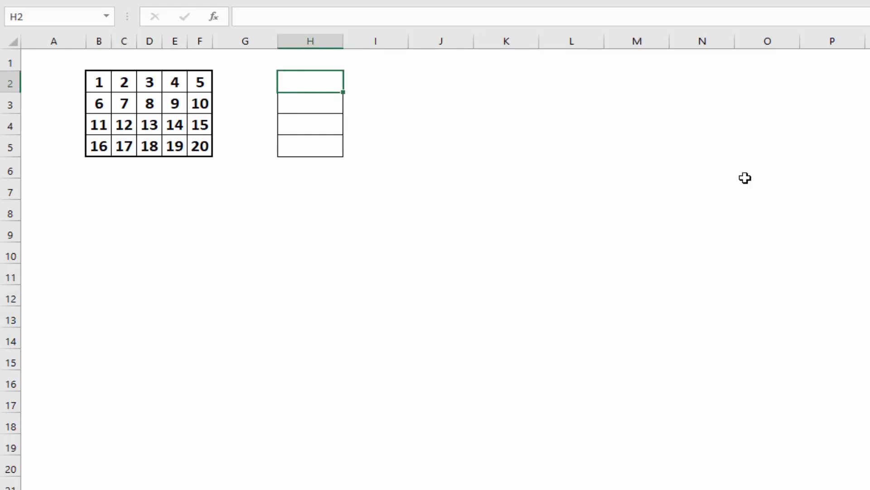
{"action": "type", "text": "=som"}
{"action": "key", "text": "Tab"}
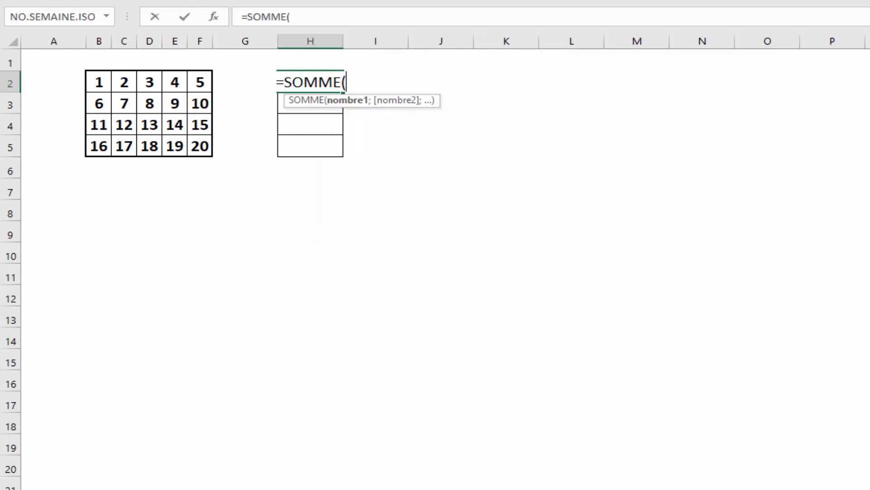
{"action": "left_click_drag", "start_coordinate": [97, 80], "coordinate": [208, 80]}
{"action": "key", "text": "Return"}
Fill the row total formula from H2 down to H5
{"action": "left_click", "coordinate": [289, 78]}
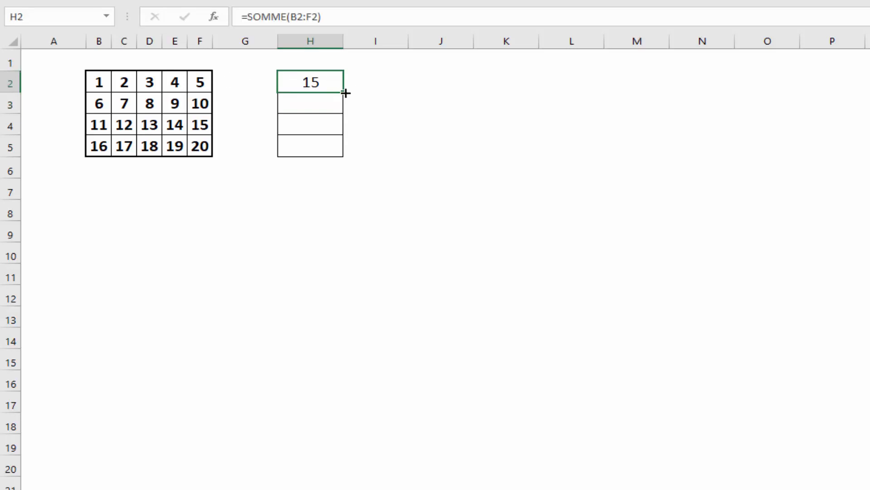
{"action": "left_click_drag", "start_coordinate": [343, 92], "coordinate": [336, 150]}
{"action": "left_click", "coordinate": [465, 169]}
{"action": "left_click", "coordinate": [434, 105]}
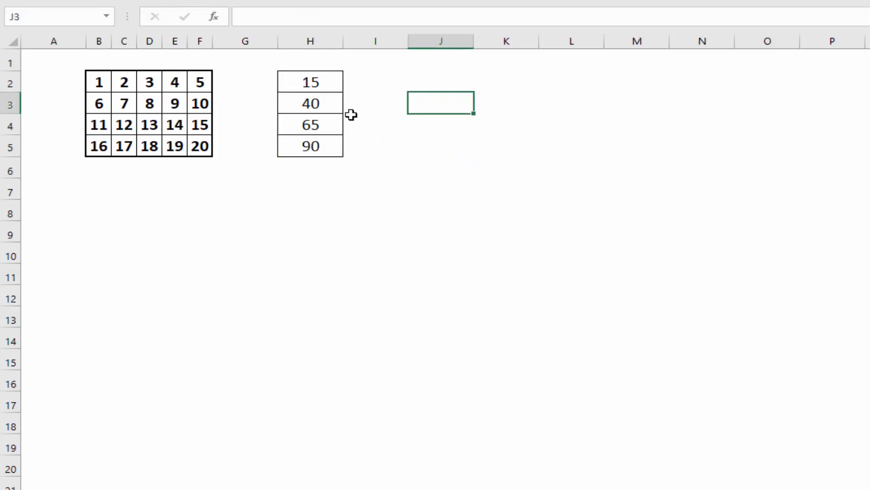
Check which grid row each SOMME formula in H2 through H5 references
{"action": "left_click", "coordinate": [319, 80]}
{"action": "left_click", "coordinate": [343, 20]}
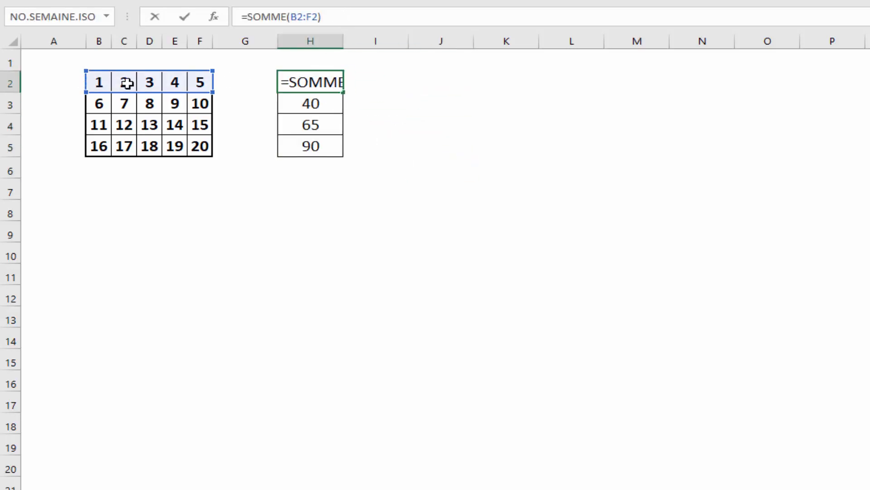
{"action": "key", "text": "Return"}
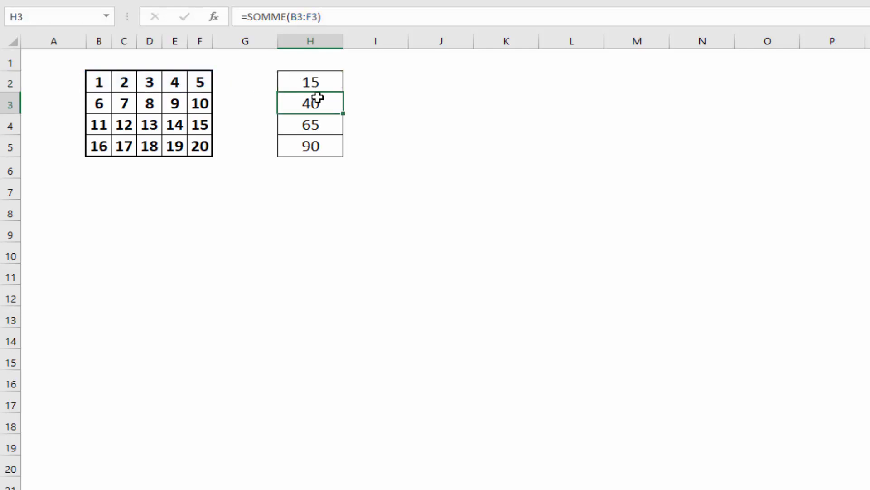
{"action": "left_click", "coordinate": [342, 16]}
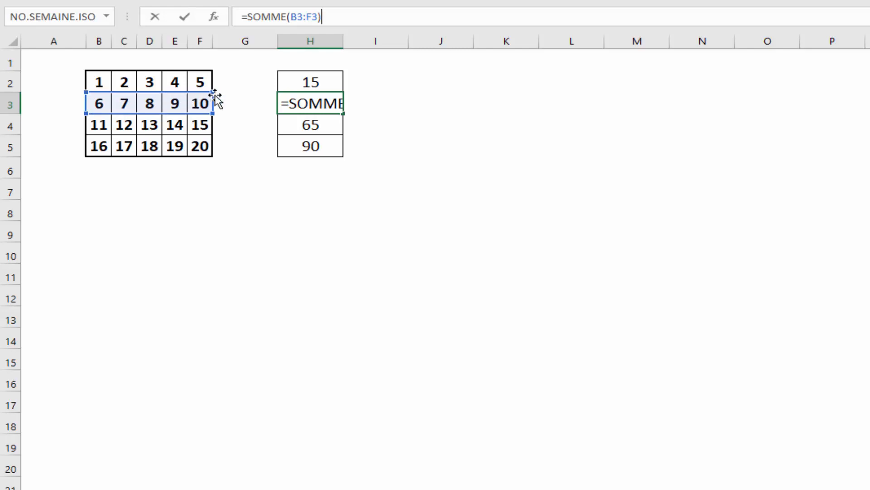
{"action": "key", "text": "Return"}
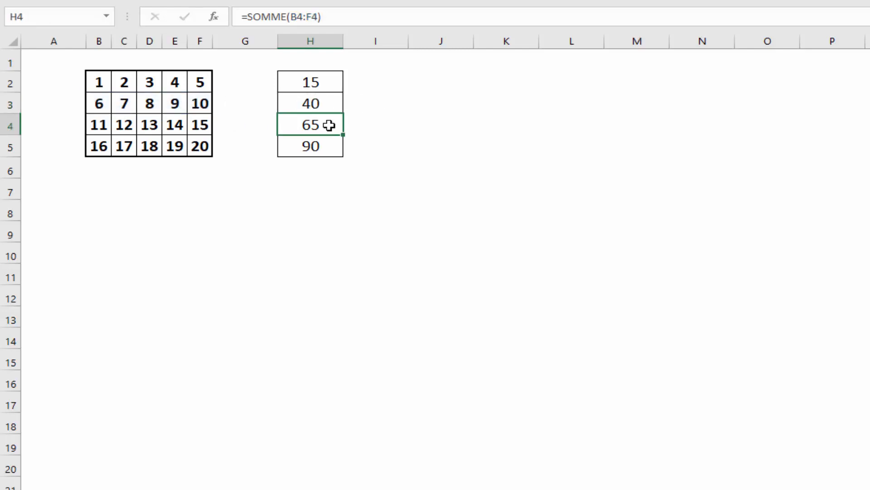
{"action": "left_click", "coordinate": [359, 17]}
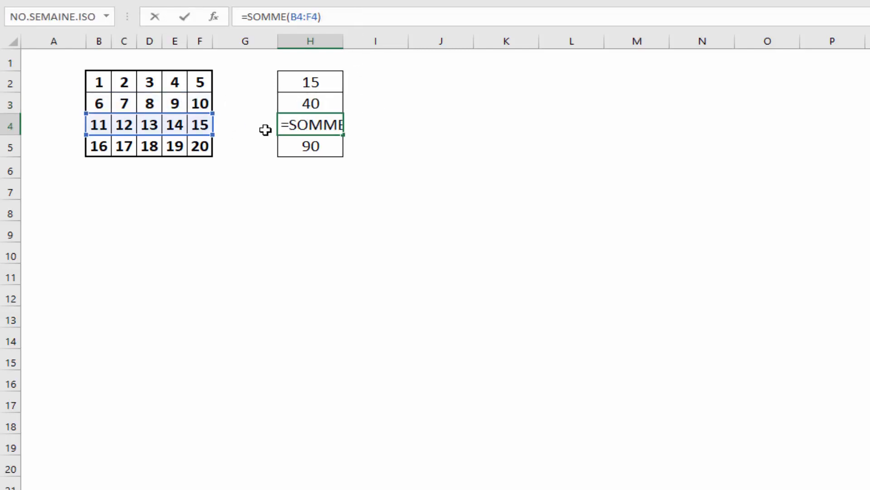
{"action": "left_click", "coordinate": [315, 148]}
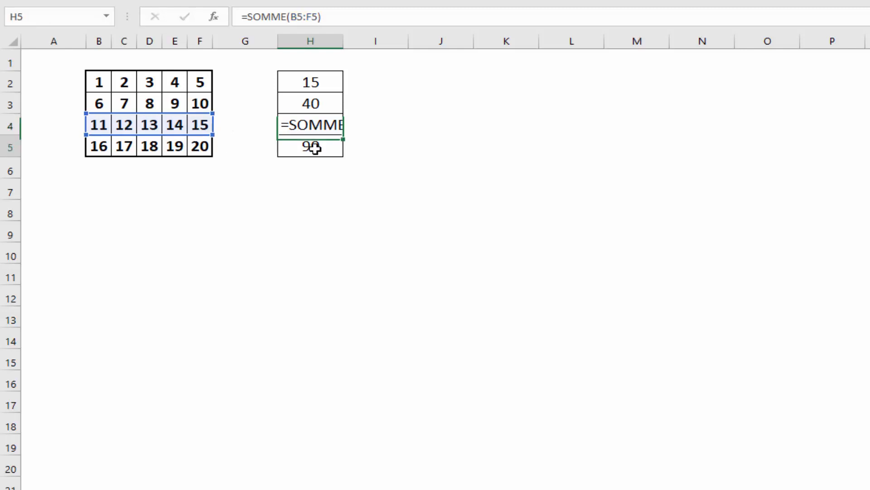
{"action": "left_click", "coordinate": [360, 17]}
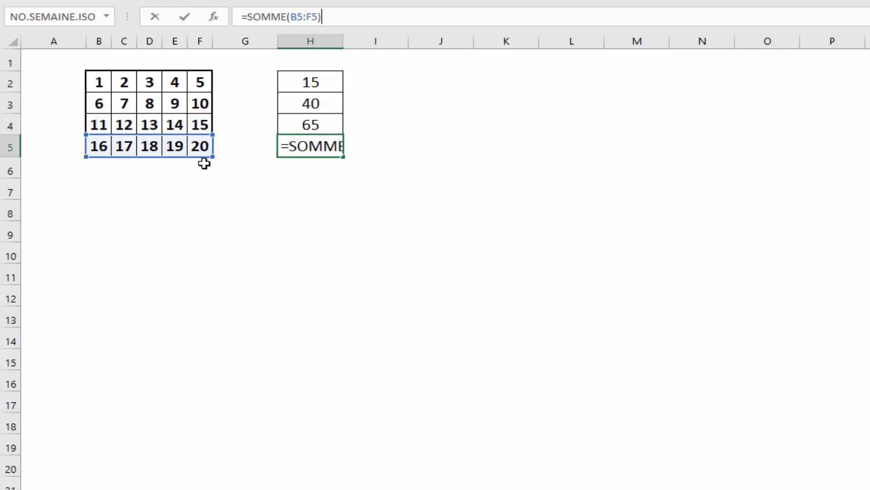
{"action": "left_click", "coordinate": [484, 109]}
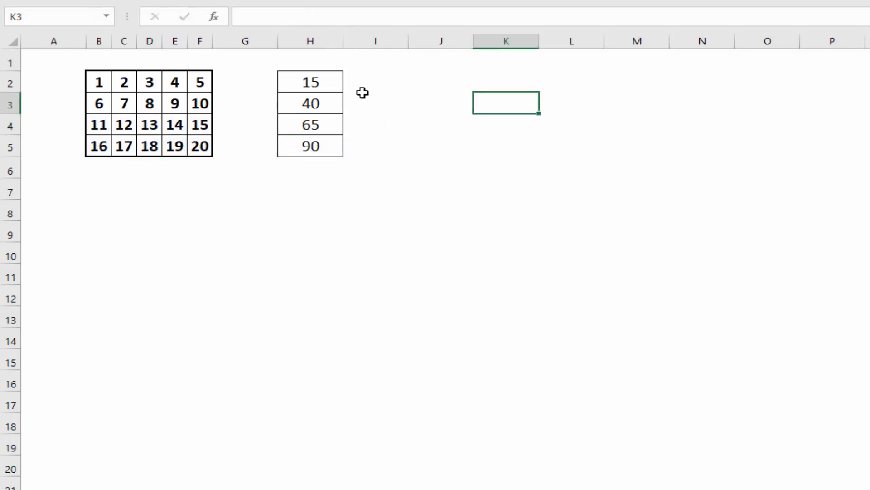
Highlight the cumulative grid ranges B2:F2, B2:F3 and B2:F4 beside their total cells
{"action": "left_click_drag", "start_coordinate": [97, 84], "coordinate": [195, 82]}
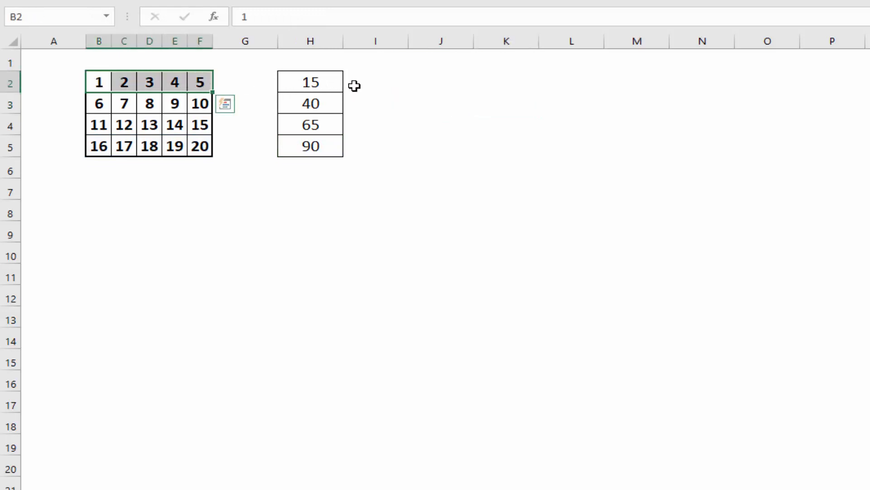
{"action": "left_click", "coordinate": [317, 105]}
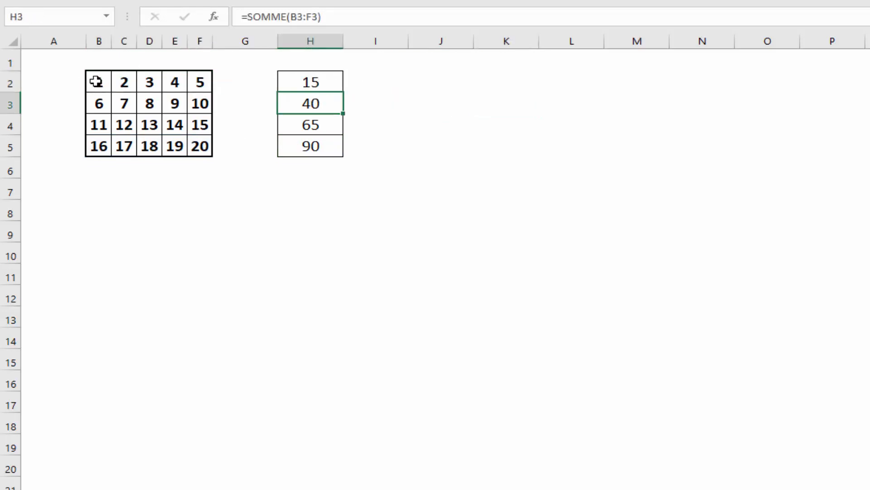
{"action": "left_click_drag", "start_coordinate": [96, 82], "coordinate": [200, 105]}
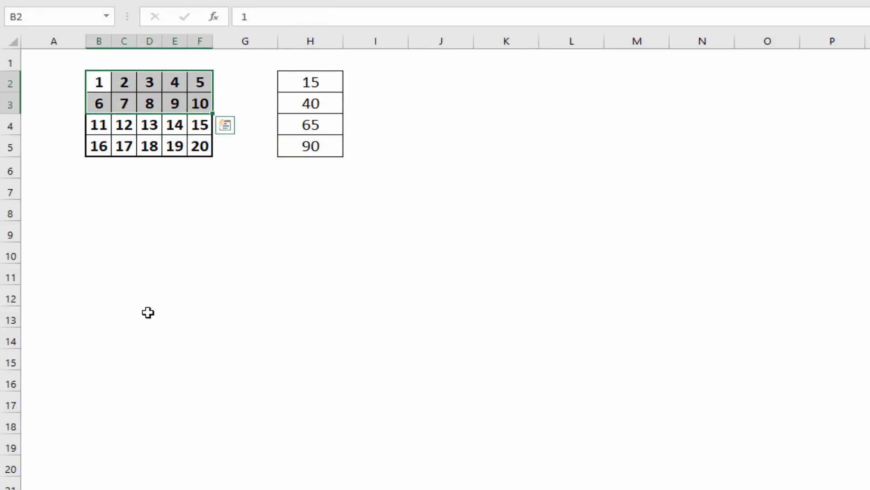
{"action": "left_click", "coordinate": [332, 125]}
{"action": "left_click_drag", "start_coordinate": [97, 81], "coordinate": [200, 125]}
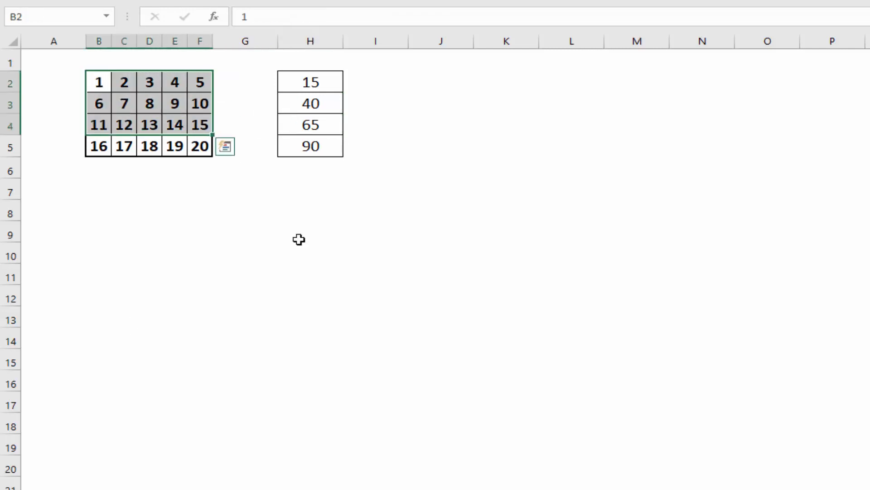
{"action": "left_click", "coordinate": [377, 278]}
Replace the range in H3's SOMME formula with B2:F3 to total the first two grid rows
{"action": "left_click", "coordinate": [321, 106]}
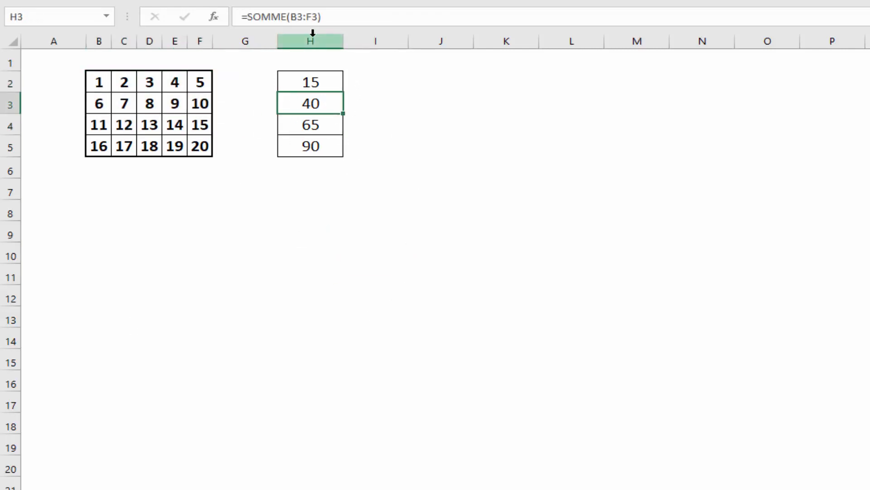
{"action": "left_click_drag", "start_coordinate": [347, 17], "coordinate": [316, 16]}
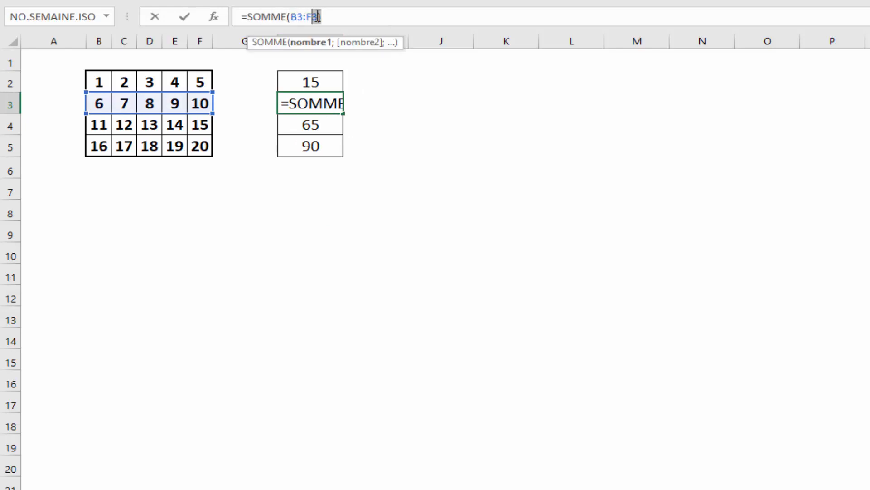
{"action": "key", "text": "BackSpace"}
{"action": "key", "text": "BackSpace"}
{"action": "key", "text": "BackSpace"}
{"action": "key", "text": "BackSpace"}
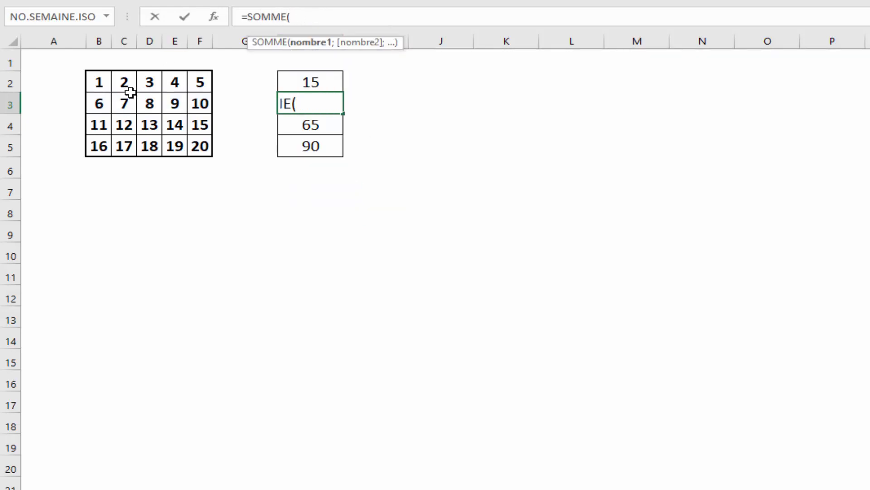
{"action": "left_click_drag", "start_coordinate": [103, 83], "coordinate": [200, 104]}
{"action": "key", "text": "Return"}
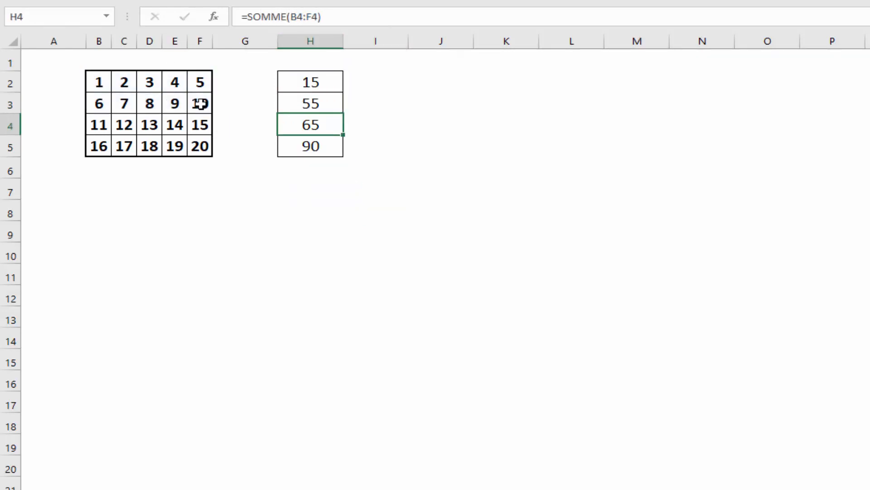
Replace the range in H4's SOMME formula with B2:F4 to total the first three grid rows
{"action": "left_click", "coordinate": [325, 16]}
{"action": "left_click_drag", "start_coordinate": [325, 16], "coordinate": [297, 17]}
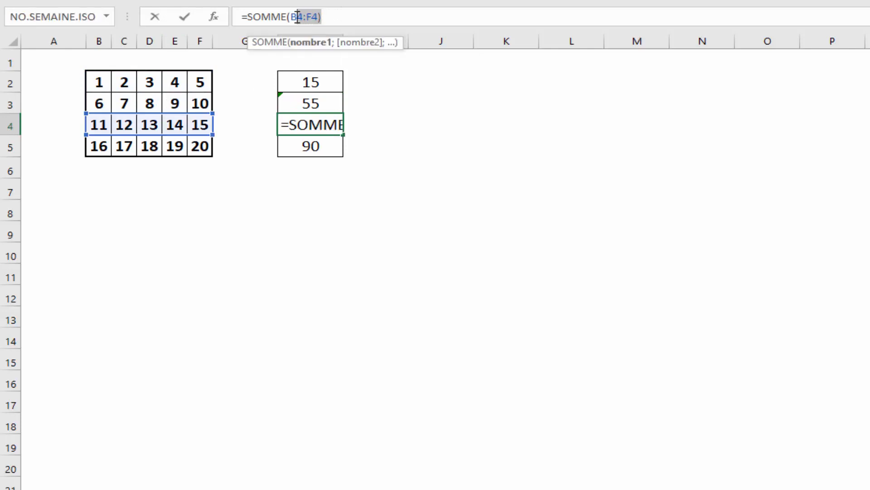
{"action": "key", "text": "BackSpace"}
{"action": "left_click_drag", "start_coordinate": [98, 82], "coordinate": [190, 123]}
{"action": "key", "text": "Return"}
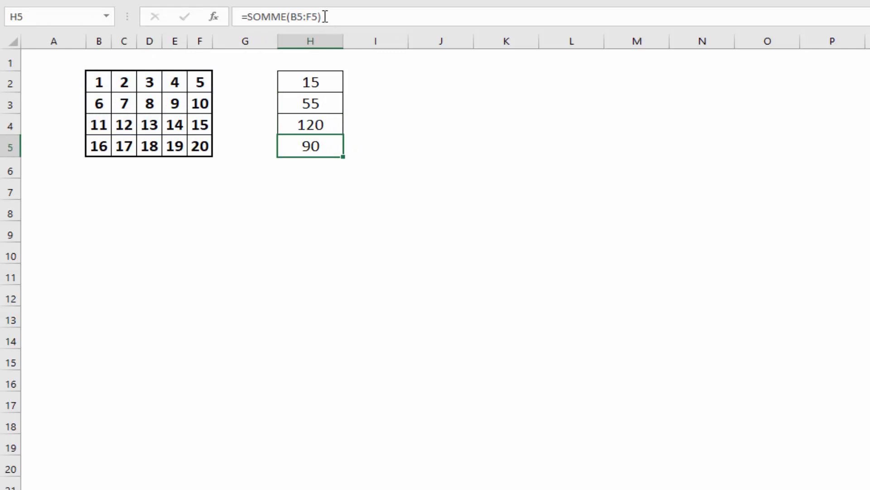
Replace the range in H5's SOMME formula with B2:F5 to total the whole grid
{"action": "left_click_drag", "start_coordinate": [325, 16], "coordinate": [291, 16]}
{"action": "left_click_drag", "start_coordinate": [102, 78], "coordinate": [200, 141]}
{"action": "key", "text": "Return"}
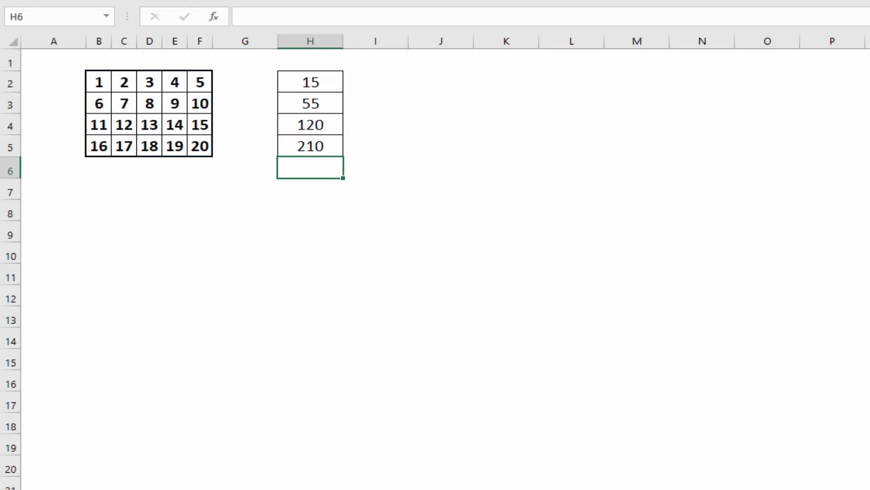
{"action": "left_click", "coordinate": [355, 220]}
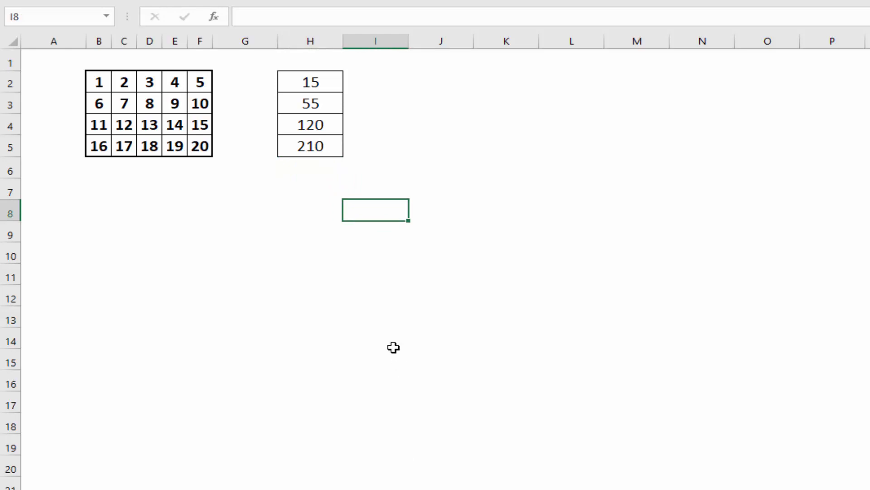
Fill the unlocked =SOMME(B2:F2) formula from H2 down to H5 over the manually edited totals
{"action": "left_click", "coordinate": [312, 78]}
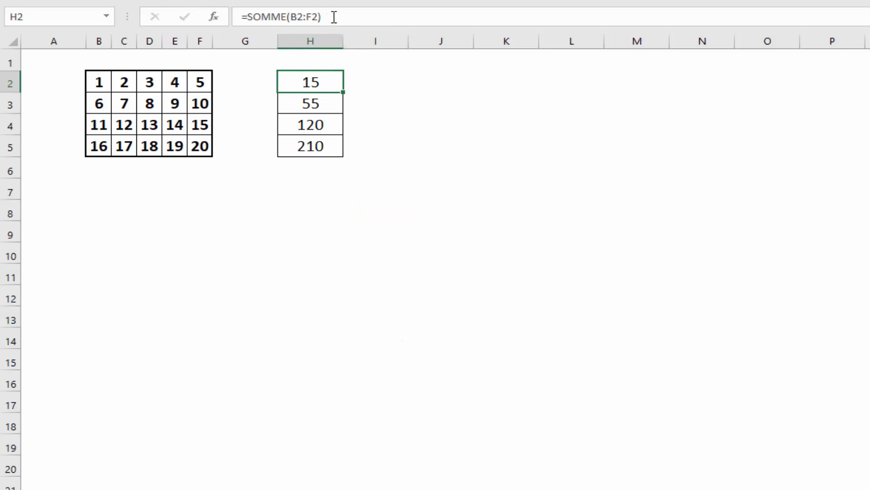
{"action": "left_click_drag", "start_coordinate": [341, 86], "coordinate": [342, 153]}
{"action": "left_click", "coordinate": [571, 252]}
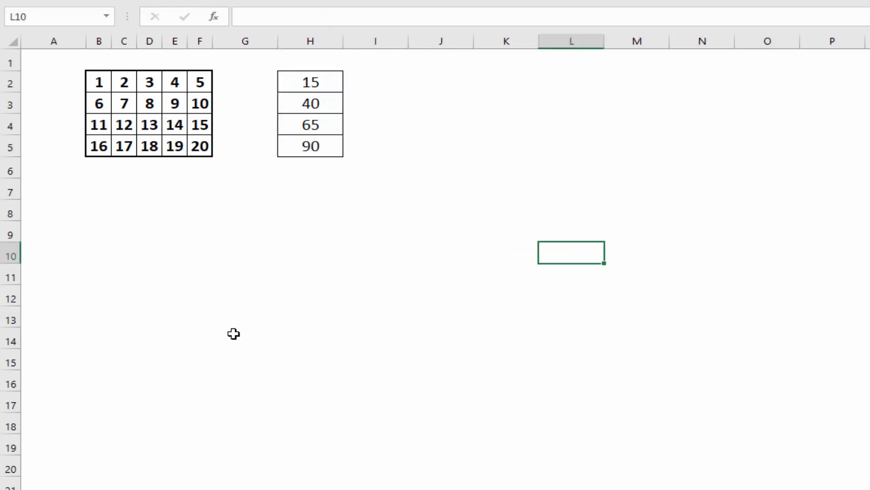
Examine the H2 formula's starting cell B2 and highlight its row in the grid
{"action": "left_click", "coordinate": [312, 82]}
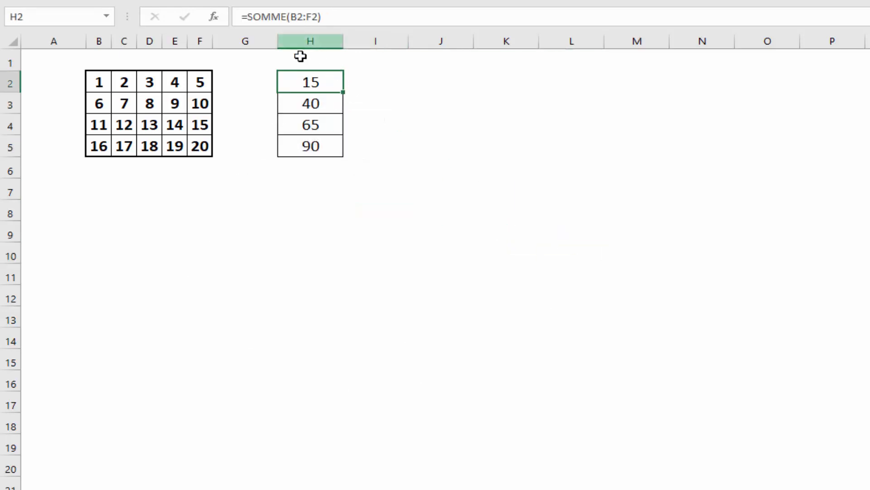
{"action": "left_click", "coordinate": [97, 85]}
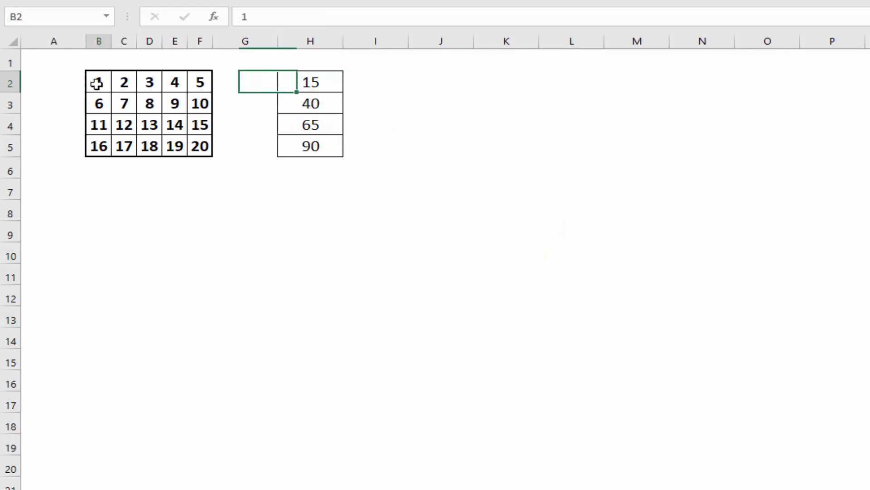
{"action": "left_click", "coordinate": [97, 37]}
{"action": "left_click", "coordinate": [13, 83]}
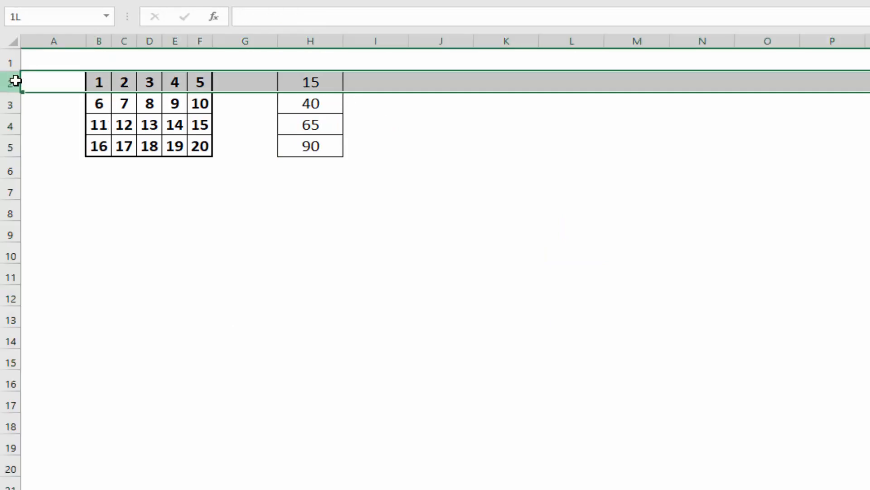
{"action": "left_click", "coordinate": [95, 80]}
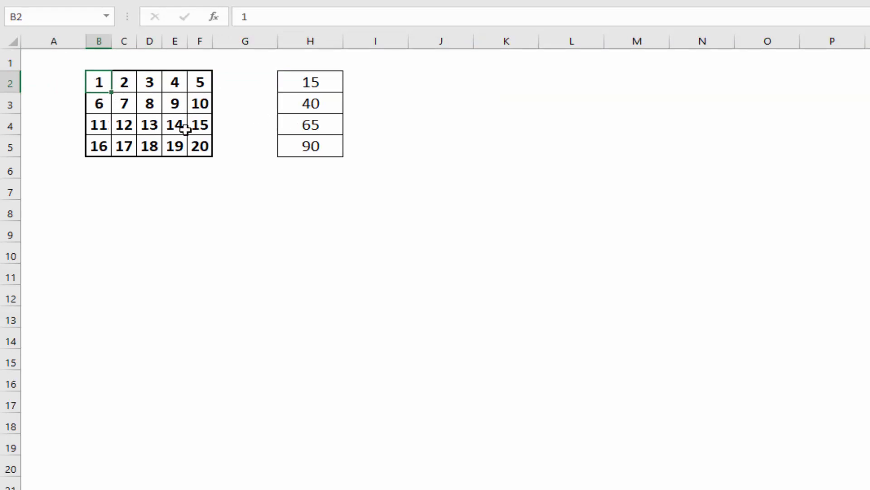
Lock the column and row of the range's starting cell in H2, making the formula =SOMME($B$2:F2)
{"action": "left_click", "coordinate": [303, 81]}
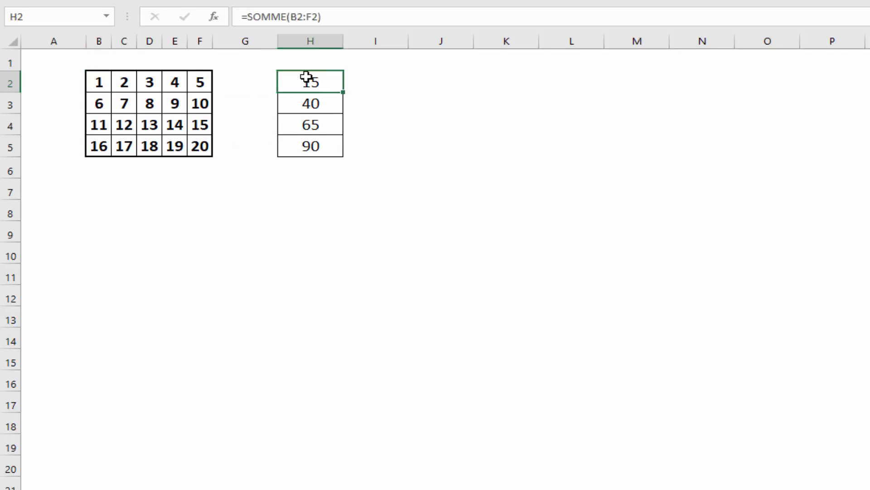
{"action": "left_click", "coordinate": [294, 16]}
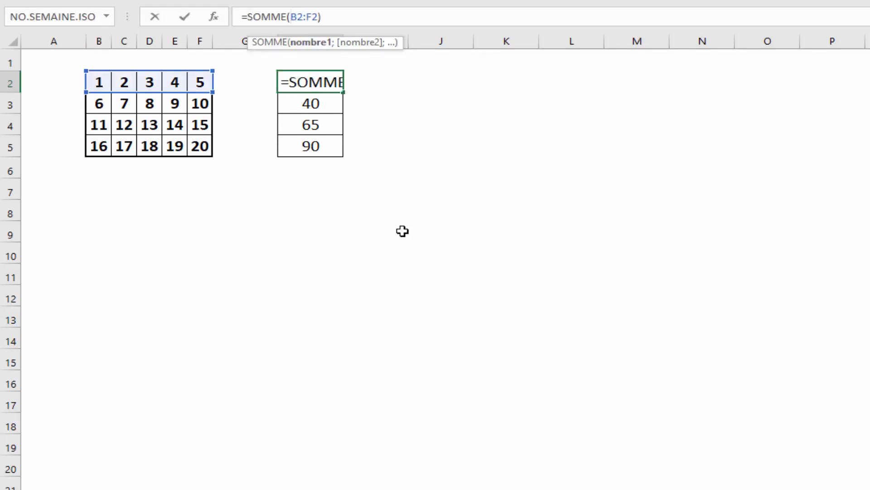
{"action": "type", "text": "$"}
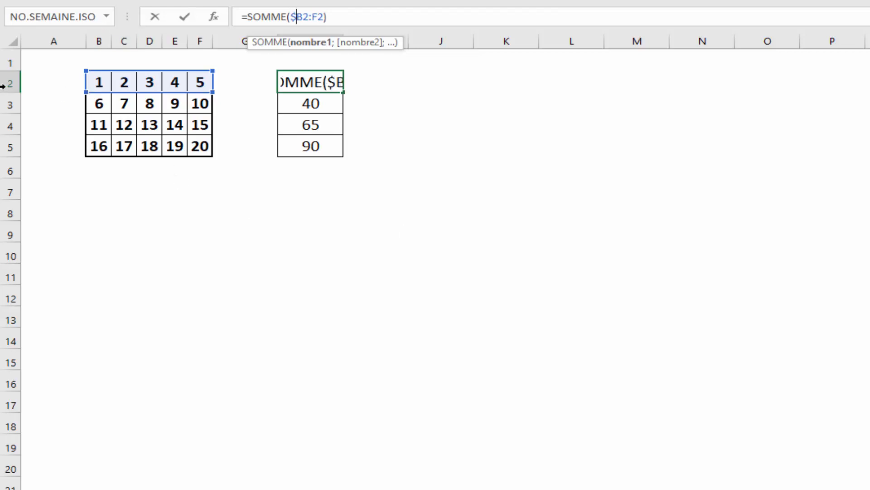
{"action": "left_click", "coordinate": [306, 17]}
{"action": "type", "text": "$"}
Fill the cumulative total formula with the locked $B$2 start from H2 down to H5
{"action": "left_click", "coordinate": [319, 81]}
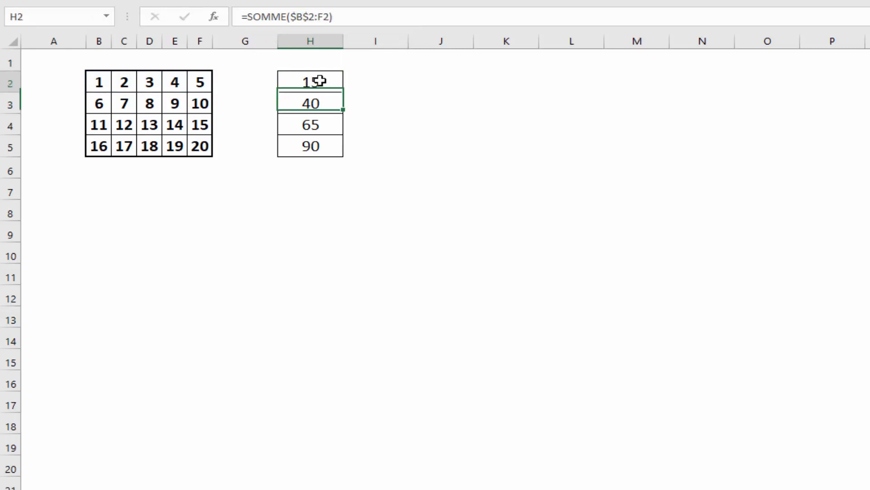
{"action": "double_click", "coordinate": [343, 92]}
{"action": "left_click", "coordinate": [507, 134]}
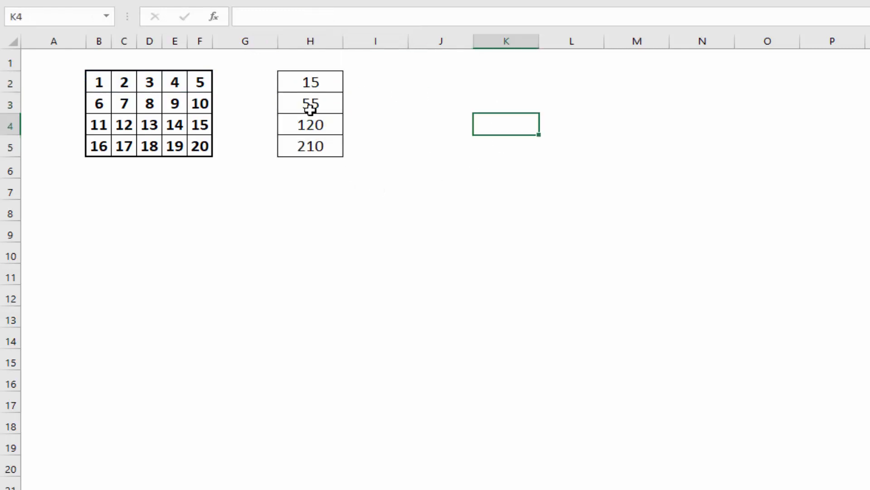
Check the expanding ranges referenced by the cumulative SOMME formulas in H2, H3 and H4
{"action": "left_click", "coordinate": [324, 82]}
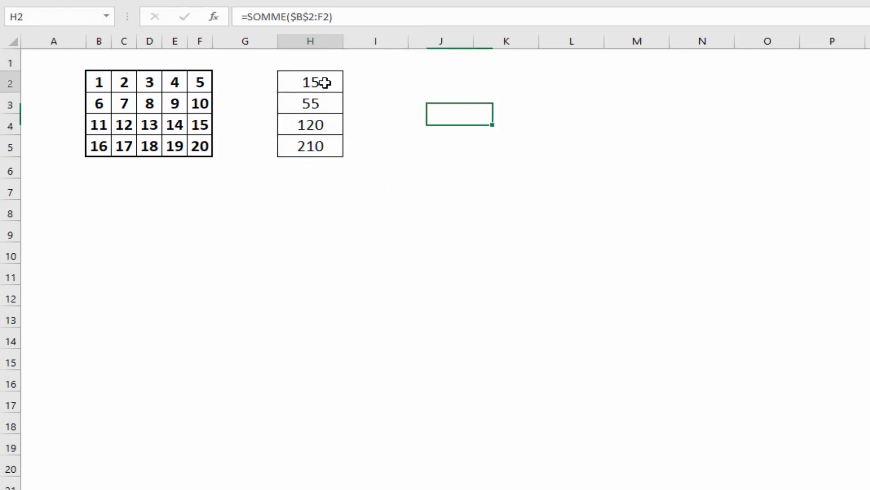
{"action": "left_click", "coordinate": [346, 19]}
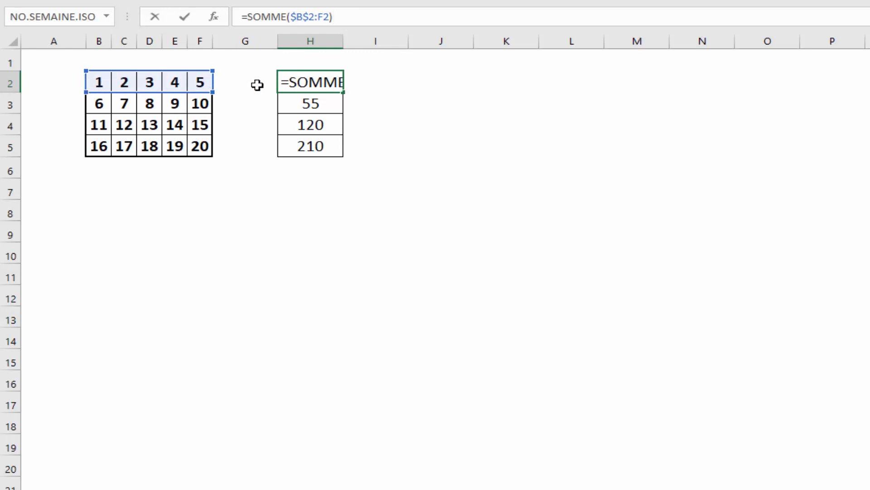
{"action": "left_click", "coordinate": [318, 104]}
{"action": "left_click", "coordinate": [347, 16]}
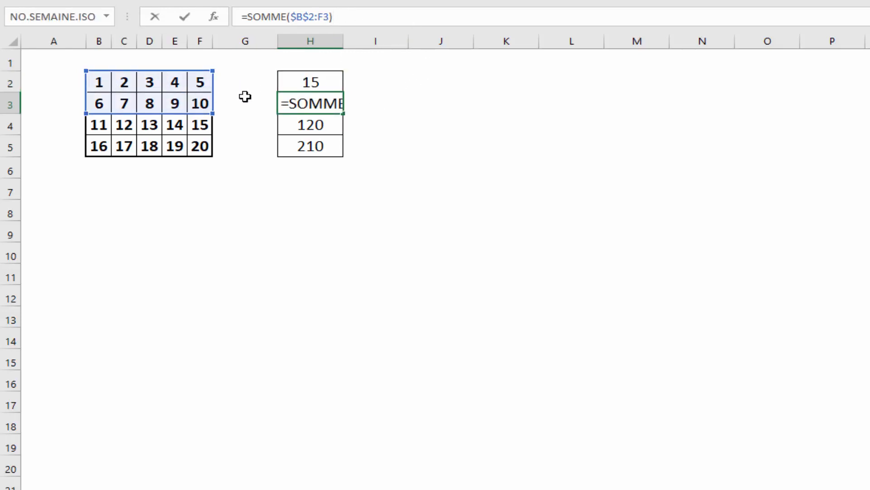
{"action": "left_click", "coordinate": [313, 126]}
{"action": "left_click", "coordinate": [347, 20]}
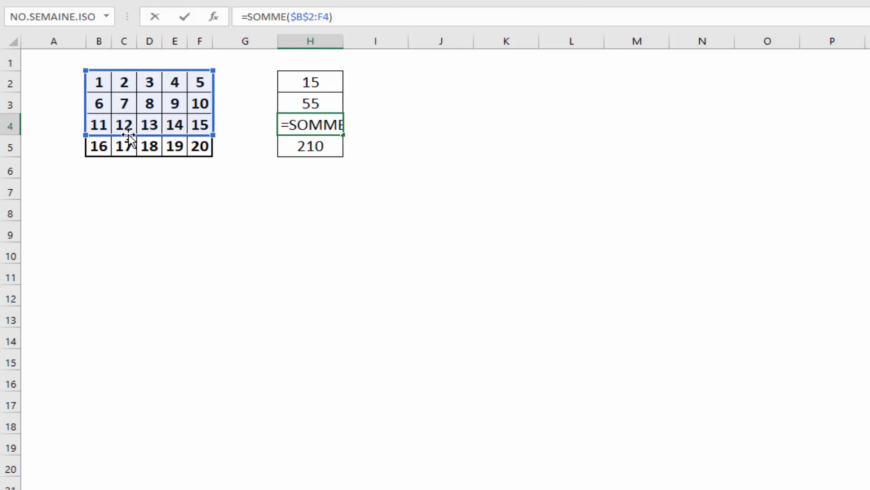
Check the range referenced by the cumulative SOMME formula in H5 and its starting cell B2
{"action": "key", "text": "Return"}
{"action": "left_click", "coordinate": [352, 17]}
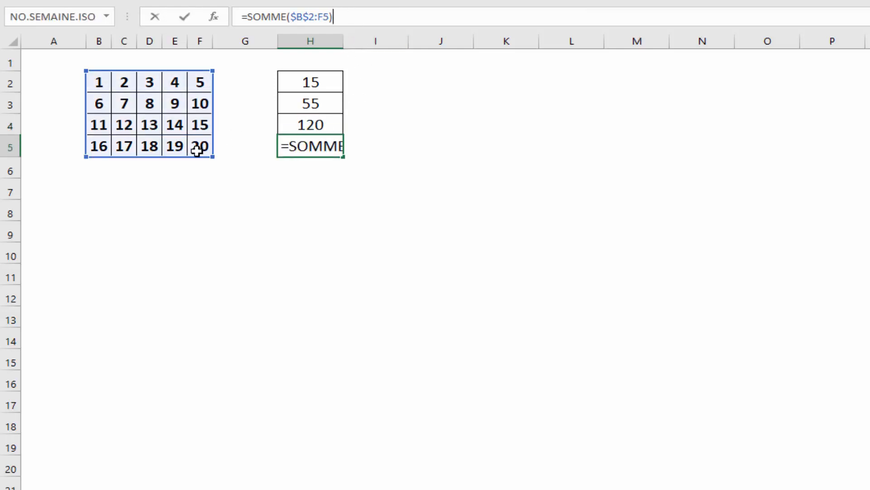
{"action": "key", "text": "Return"}
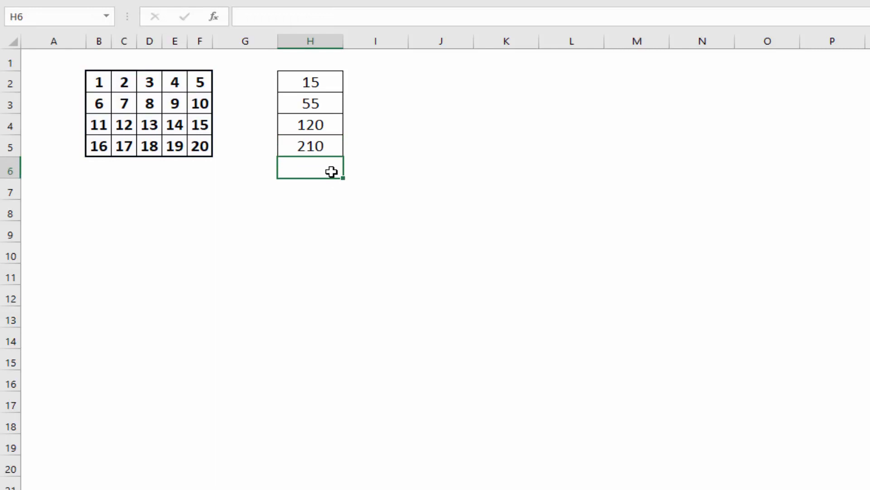
{"action": "left_click", "coordinate": [101, 80]}
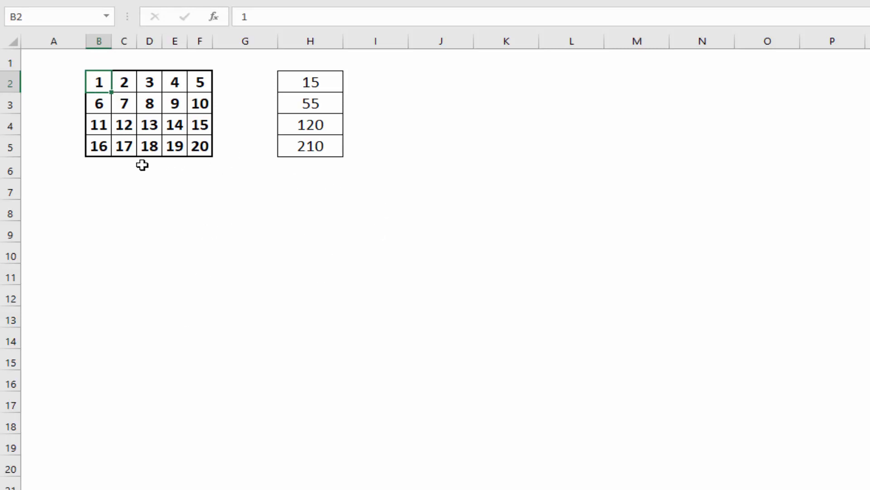
Add a new row of numbers 21, 22, 23, 24 and 25 in B6:F6 below the grid
{"action": "left_click", "coordinate": [105, 166]}
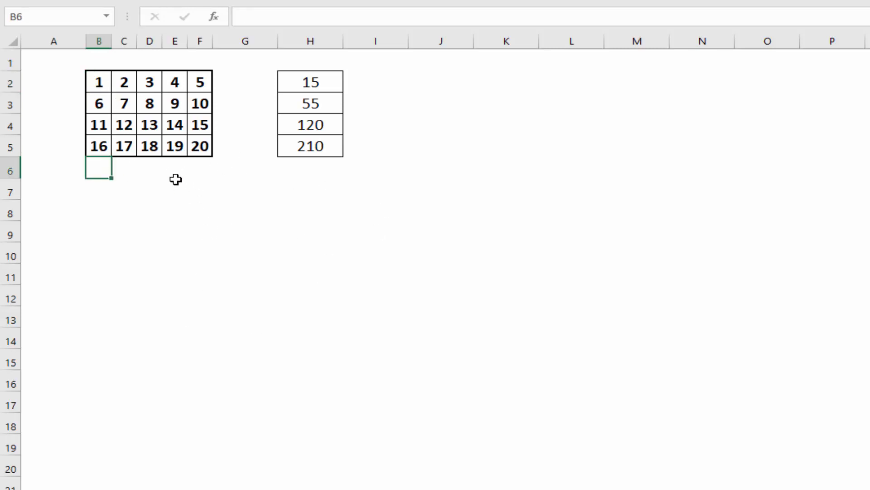
{"action": "type", "text": "21"}
{"action": "key", "text": "Tab"}
{"action": "type", "text": "22"}
{"action": "key", "text": "Tab"}
{"action": "type", "text": "23"}
{"action": "key", "text": "Tab"}
{"action": "type", "text": "24"}
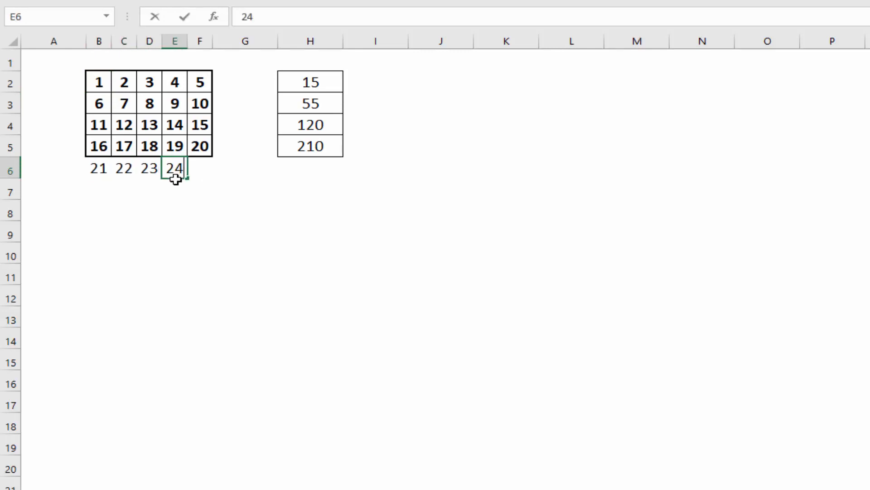
{"action": "key", "text": "Tab"}
{"action": "type", "text": "25"}
{"action": "left_click", "coordinate": [224, 196]}
Extend the cumulative SOMME formula from H5 to H6 and check the range it references
{"action": "left_click", "coordinate": [321, 144]}
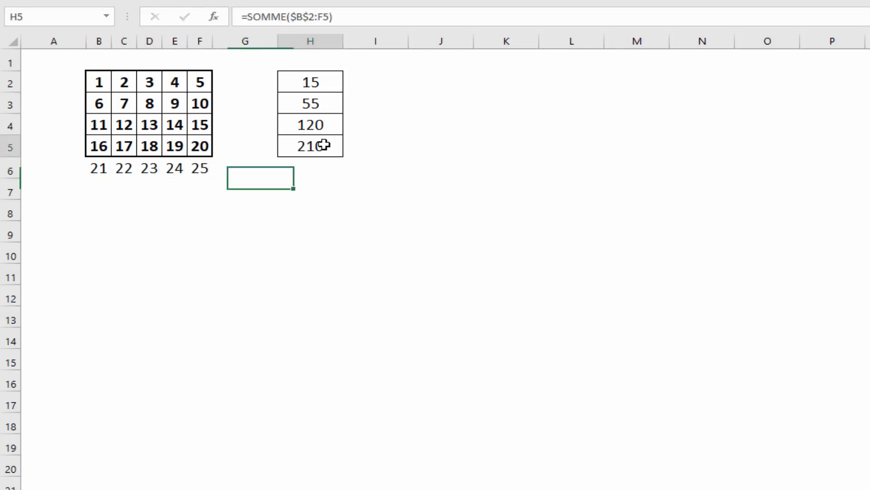
{"action": "left_click_drag", "start_coordinate": [345, 158], "coordinate": [340, 176]}
{"action": "left_click", "coordinate": [471, 204]}
{"action": "left_click", "coordinate": [287, 169]}
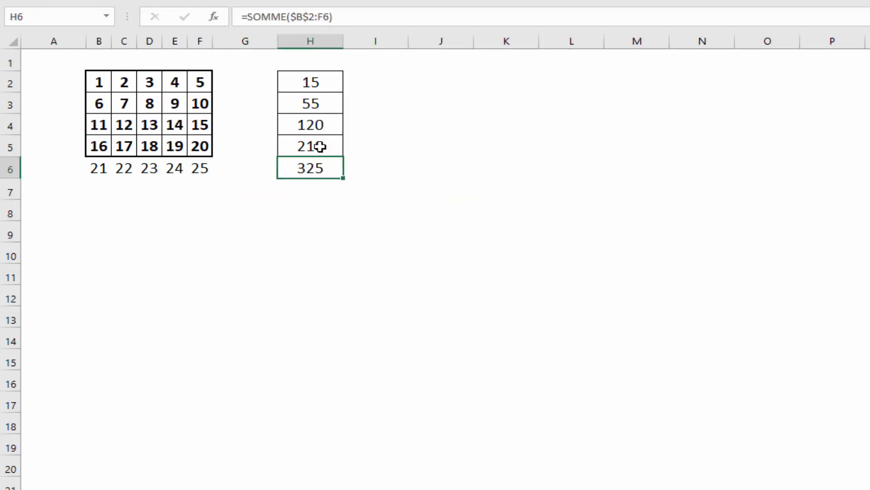
{"action": "left_click", "coordinate": [365, 19]}
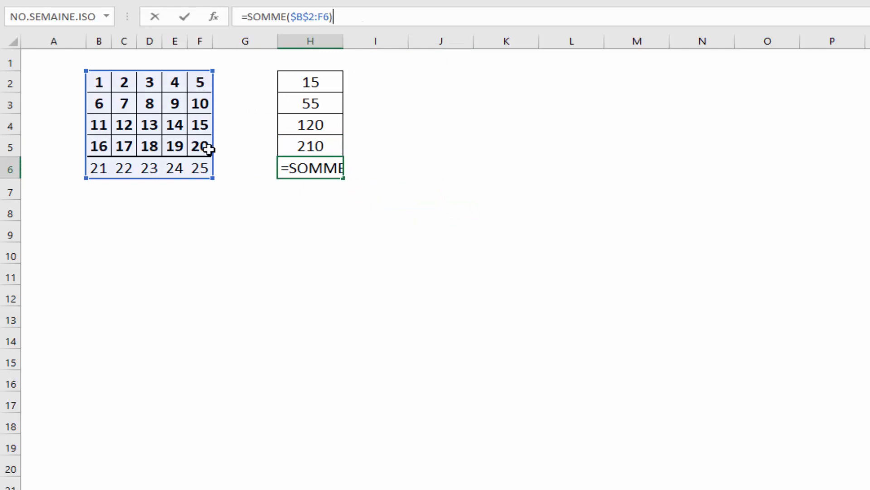
{"action": "key", "text": "Return"}
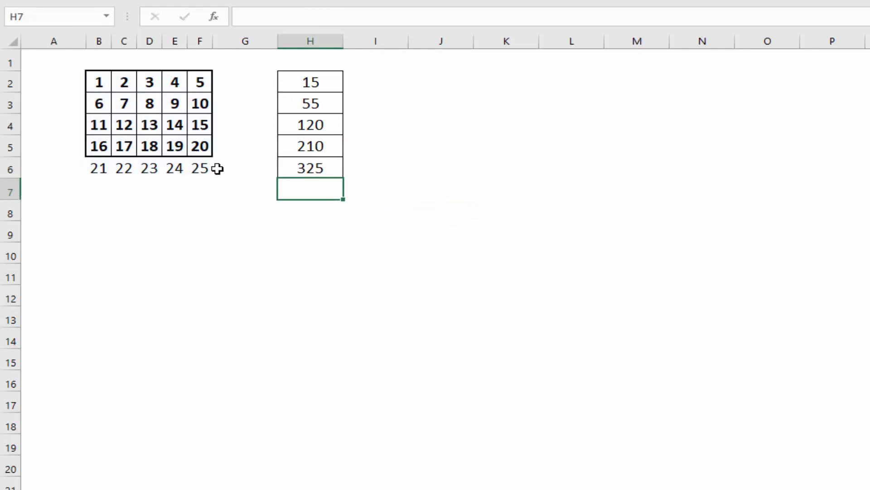
Add another row of numbers 26, 27, 28, 29 and 30 in B7:F7
{"action": "left_click", "coordinate": [91, 184]}
{"action": "type", "text": "26"}
{"action": "key", "text": "Tab"}
{"action": "type", "text": "27"}
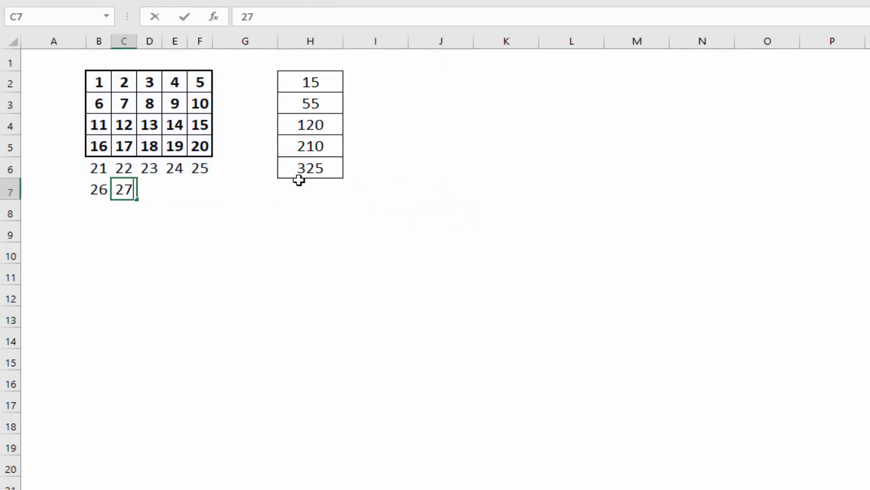
{"action": "key", "text": "Tab"}
{"action": "type", "text": "28"}
{"action": "key", "text": "Tab"}
{"action": "type", "text": "29"}
{"action": "key", "text": "Tab"}
{"action": "type", "text": "30"}
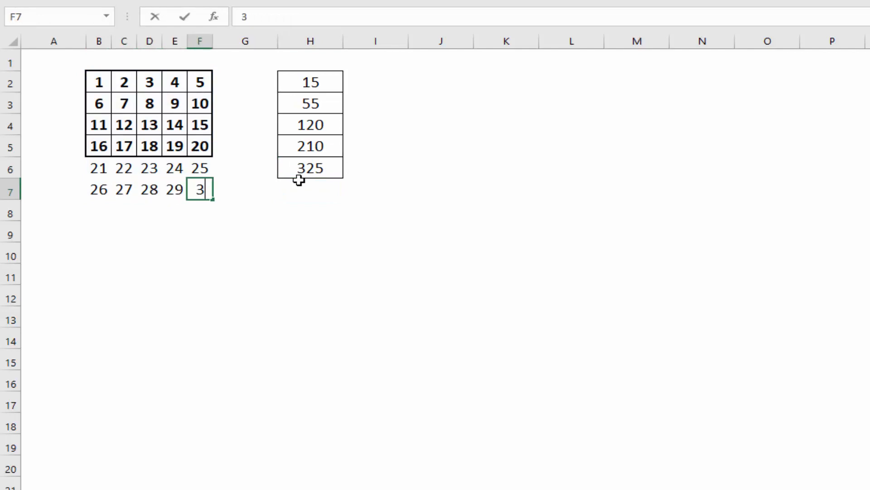
Extend the cumulative SOMME formula from H6 to H7 and check its referenced range
{"action": "left_click", "coordinate": [308, 172]}
{"action": "left_click_drag", "start_coordinate": [346, 179], "coordinate": [343, 198]}
{"action": "left_click", "coordinate": [377, 18]}
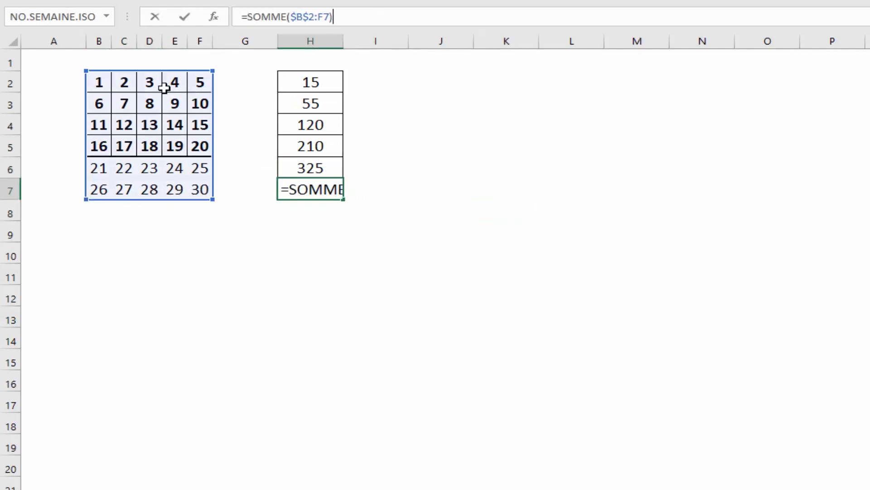
{"action": "left_click", "coordinate": [421, 302]}
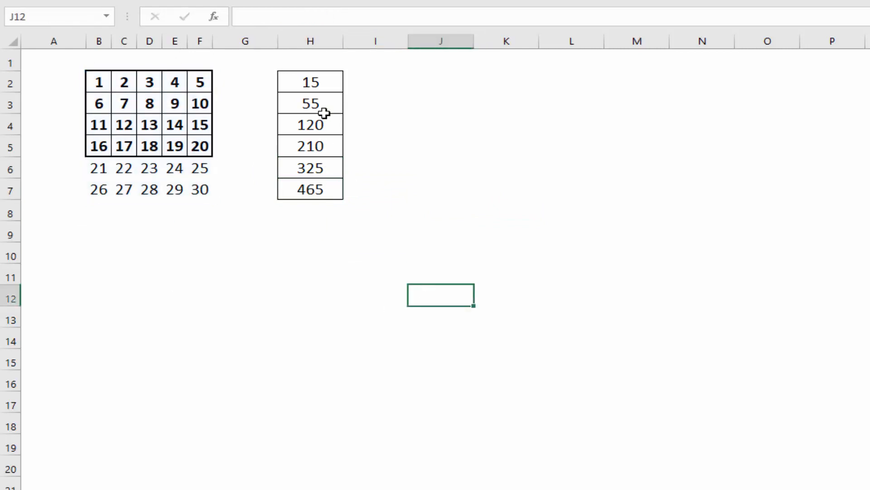
{"action": "left_click", "coordinate": [382, 102]}
{"action": "type", "text": "=sfoim"}
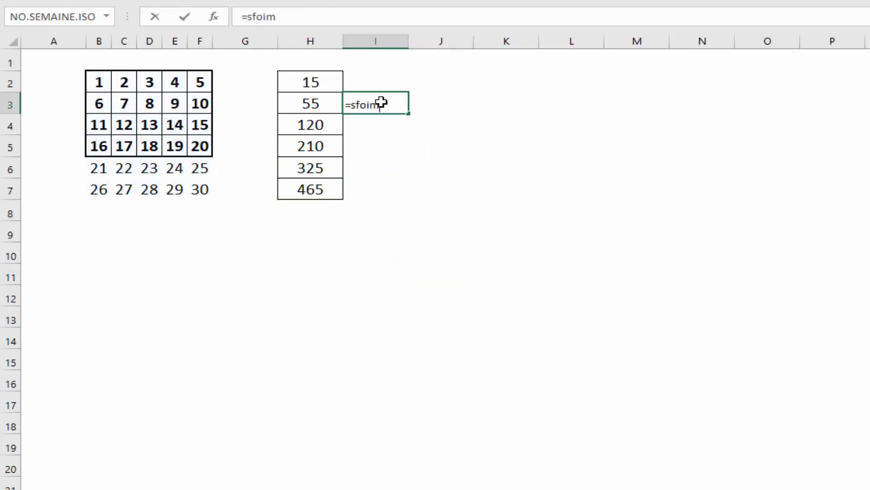
{"action": "key", "text": "Tab"}
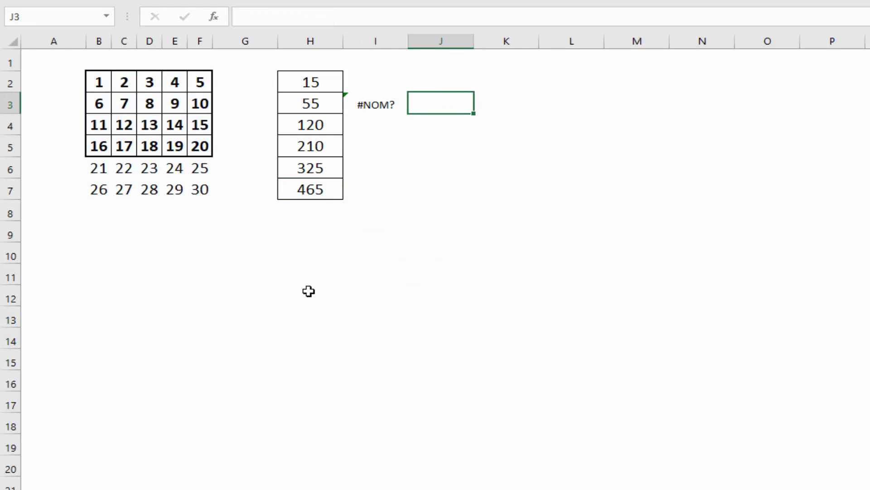
{"action": "key", "text": "ctrl+z"}
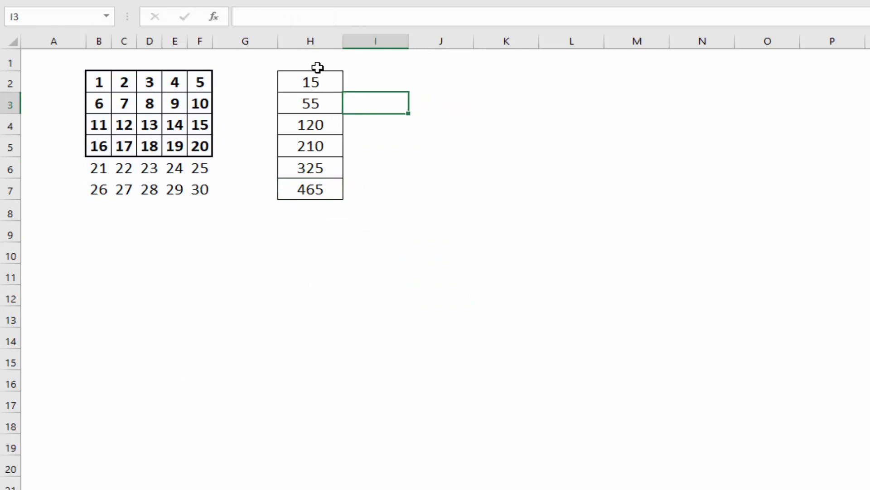
Review the total in H2 against the first and last cells of its range, B2 and F2
{"action": "left_click", "coordinate": [306, 82]}
{"action": "left_click", "coordinate": [96, 78]}
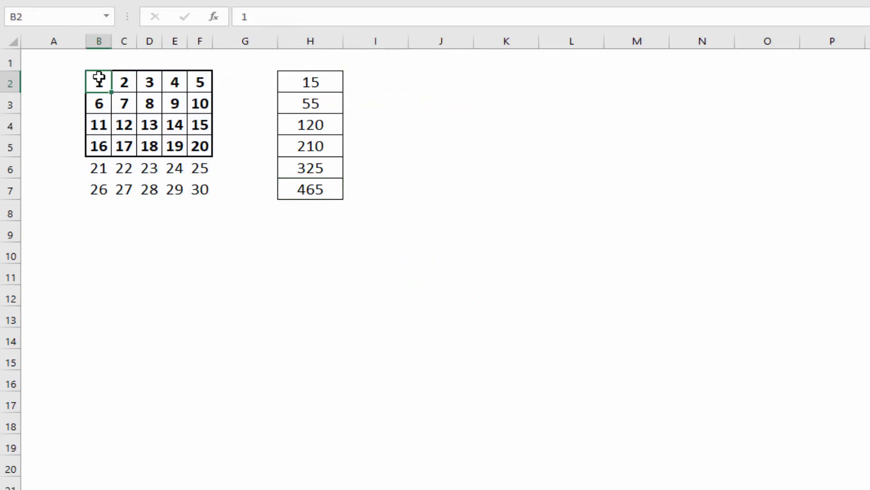
{"action": "left_click", "coordinate": [199, 81]}
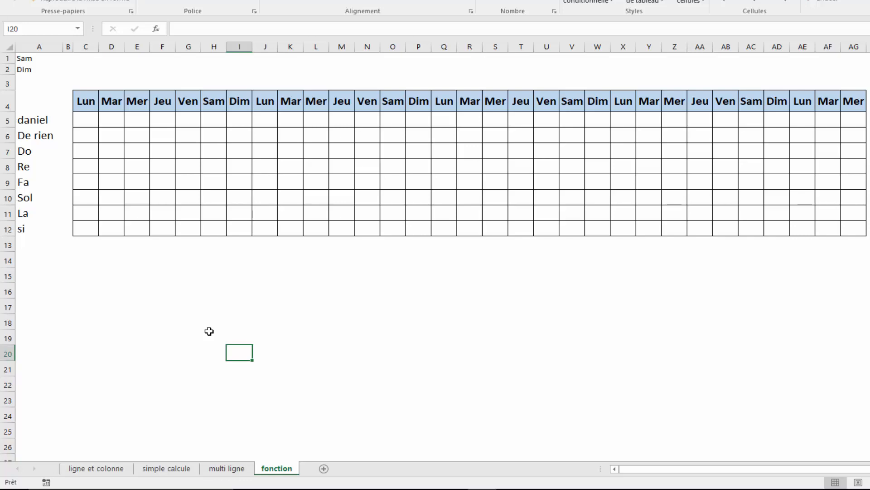
Examine the weekday headers in row 4 and the Sam and Dim reference cells A1:A2 on the fonction sheet
{"action": "left_click", "coordinate": [77, 108]}
{"action": "left_click", "coordinate": [239, 101]}
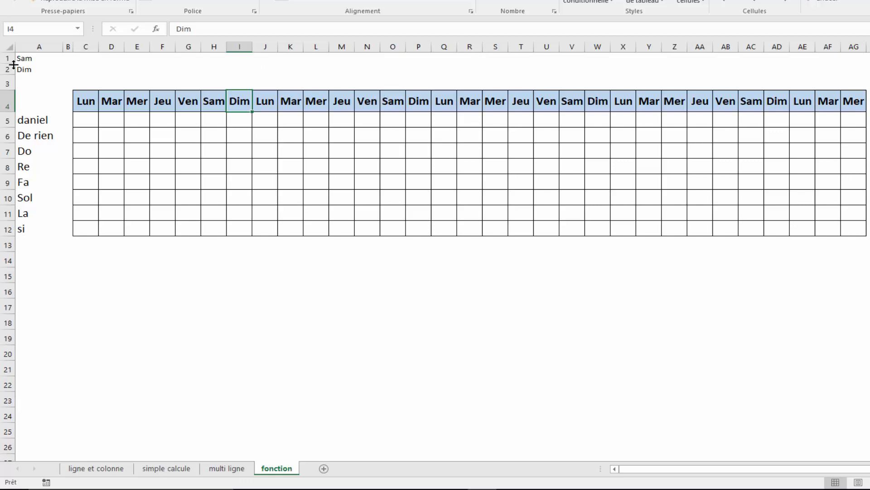
{"action": "left_click", "coordinate": [24, 58]}
{"action": "left_click_drag", "start_coordinate": [24, 59], "coordinate": [23, 70]}
{"action": "left_click", "coordinate": [26, 59]}
{"action": "left_click", "coordinate": [32, 69]}
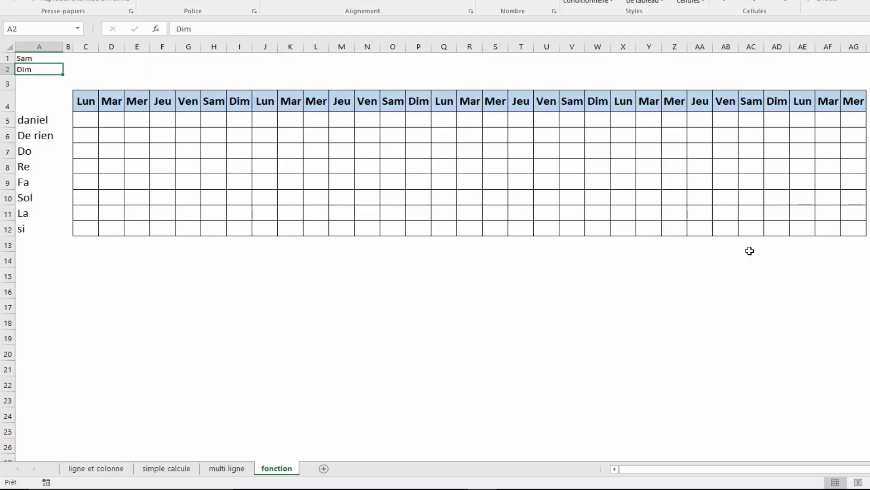
Test the schedule grid's automatic shading with an x in P10, and clear the cell again
{"action": "left_click", "coordinate": [414, 200]}
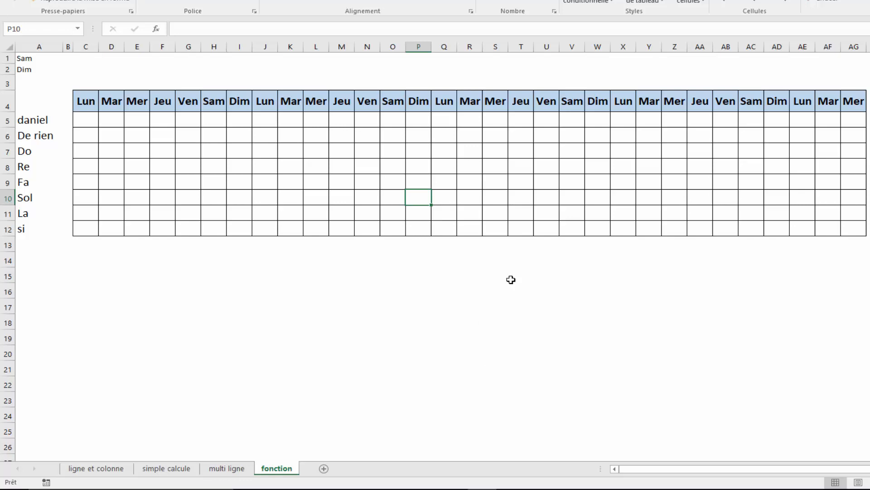
{"action": "type", "text": "x"}
{"action": "key", "text": "Return"}
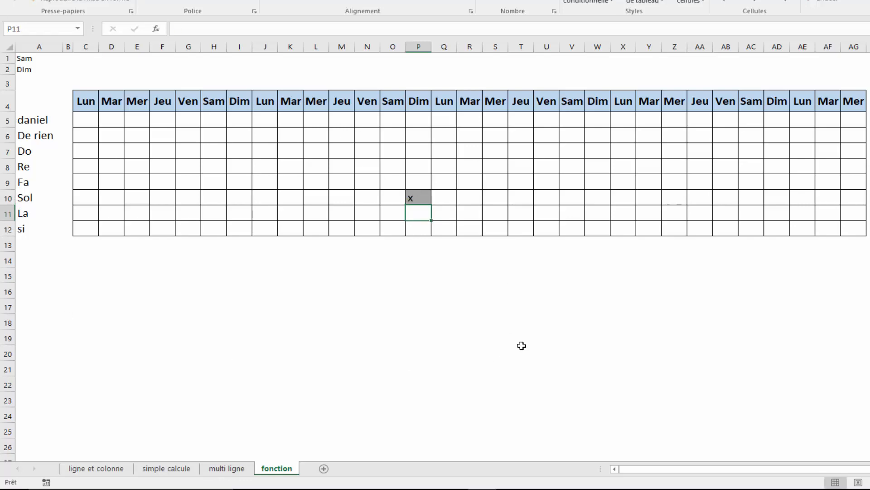
{"action": "left_click", "coordinate": [410, 198]}
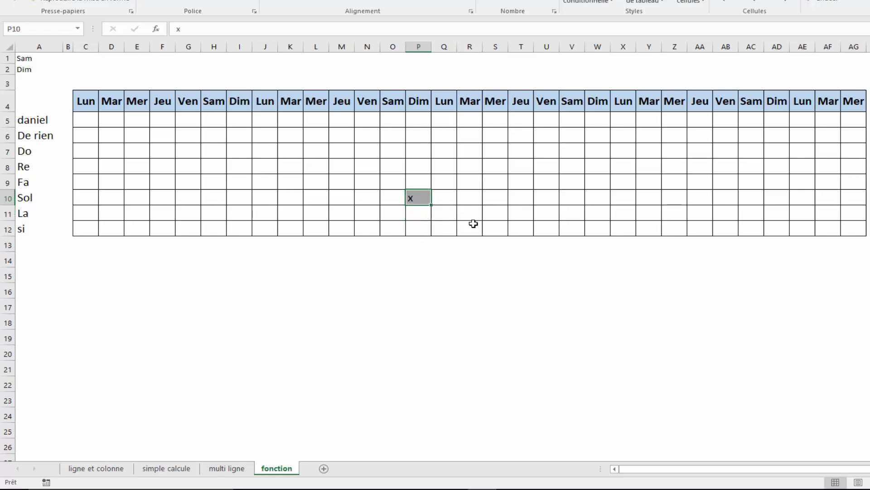
{"action": "key", "text": "Delete"}
{"action": "left_click", "coordinate": [402, 325]}
Start a formula in C5 with a SI function and a nested OU function as its logical test
{"action": "left_click", "coordinate": [92, 122]}
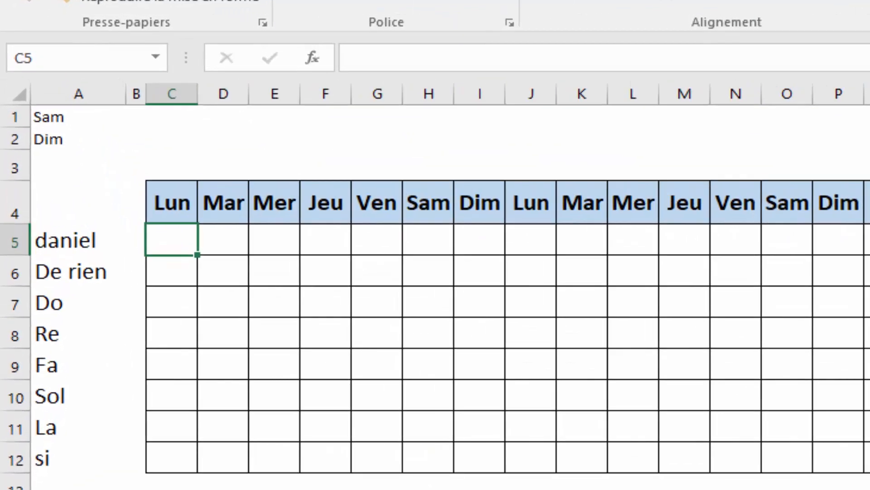
{"action": "type", "text": "="}
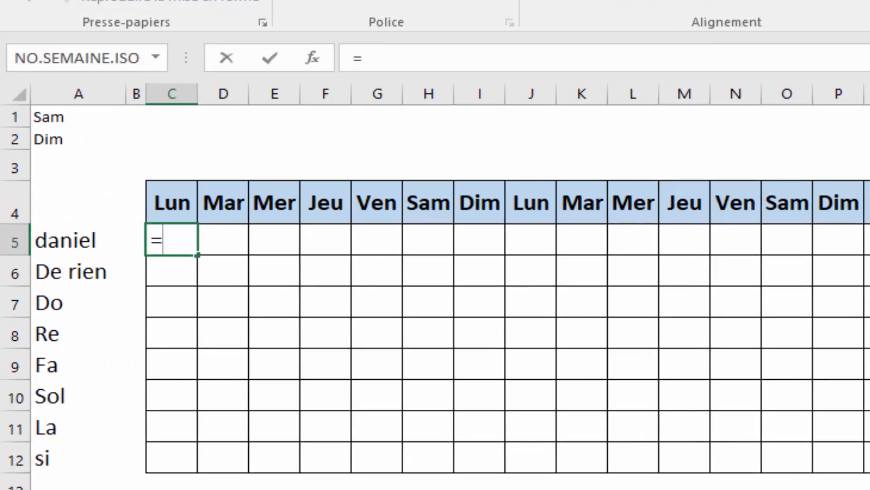
{"action": "type", "text": "si"}
{"action": "key", "text": "Tab"}
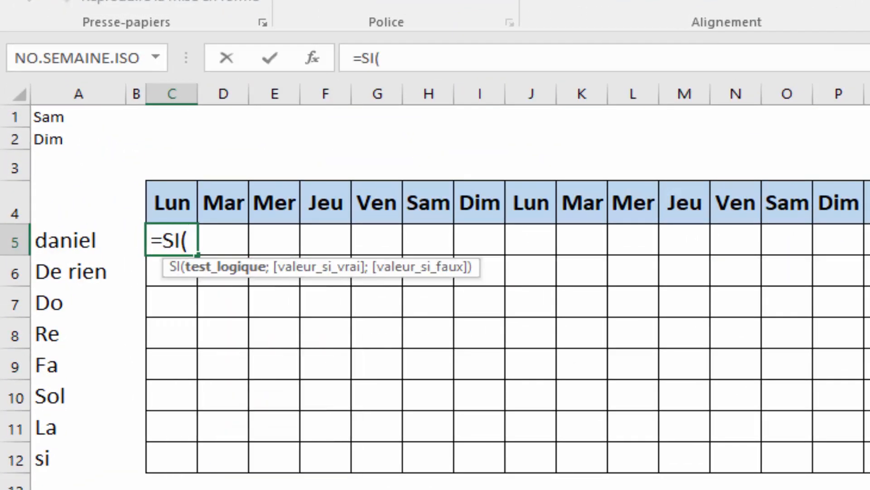
{"action": "type", "text": "ou"}
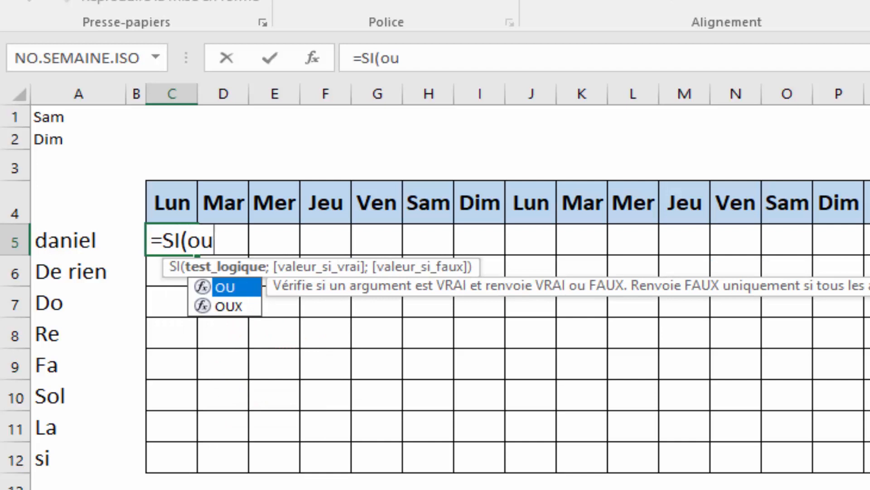
{"action": "key", "text": "Tab"}
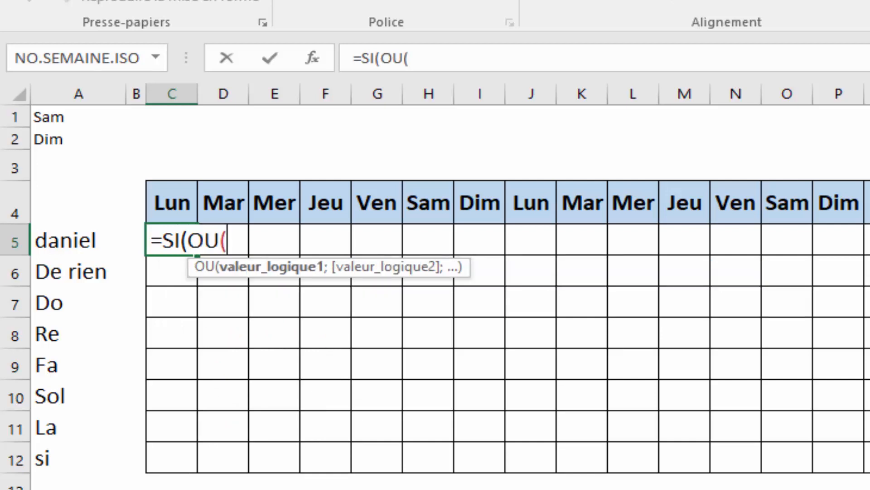
Add the conditions C4=A1 and C4=A2 to the OU function in C5, returning 1 if true and "" otherwise
{"action": "left_click", "coordinate": [182, 201]}
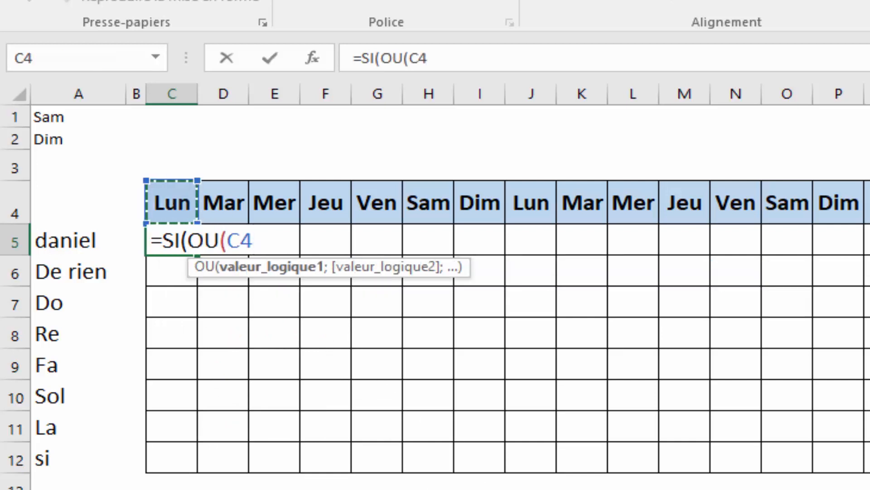
{"action": "type", "text": "="}
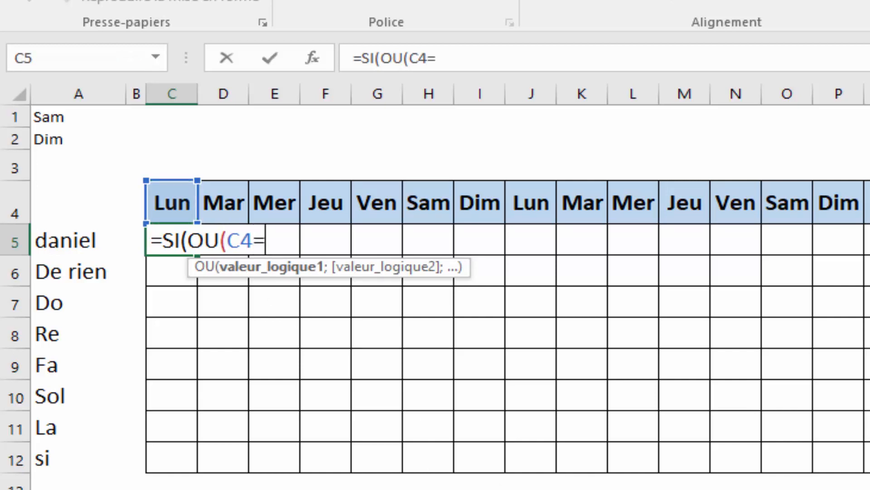
{"action": "left_click", "coordinate": [53, 122]}
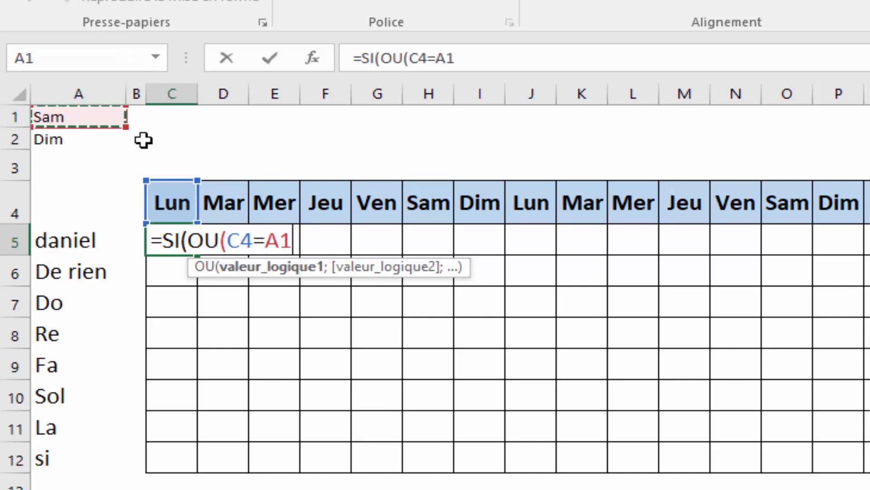
{"action": "type", "text": ";"}
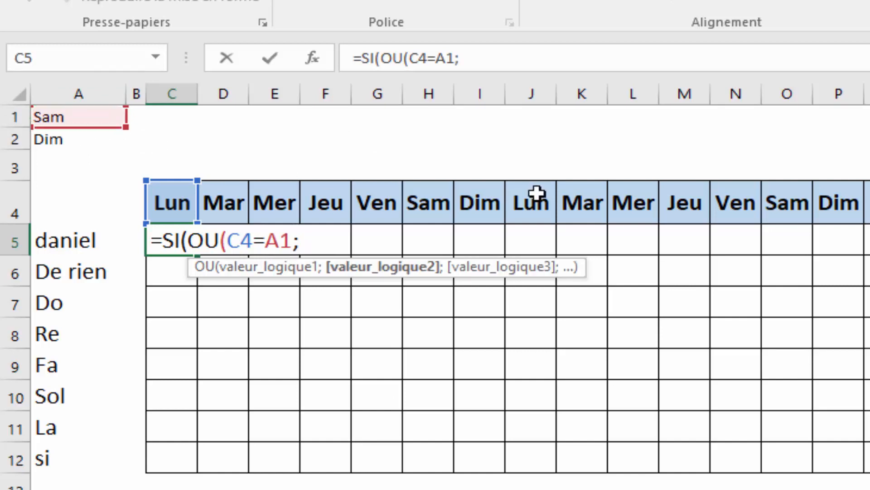
{"action": "left_click", "coordinate": [151, 213]}
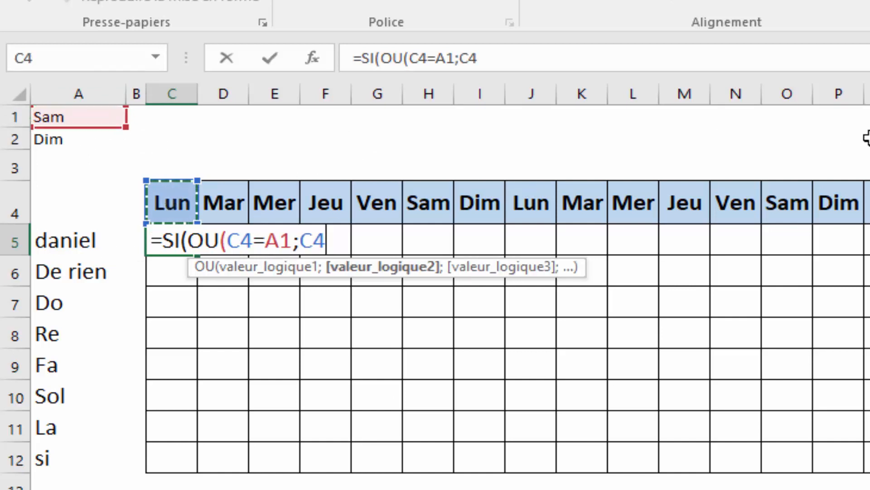
{"action": "type", "text": "="}
{"action": "left_click", "coordinate": [75, 136]}
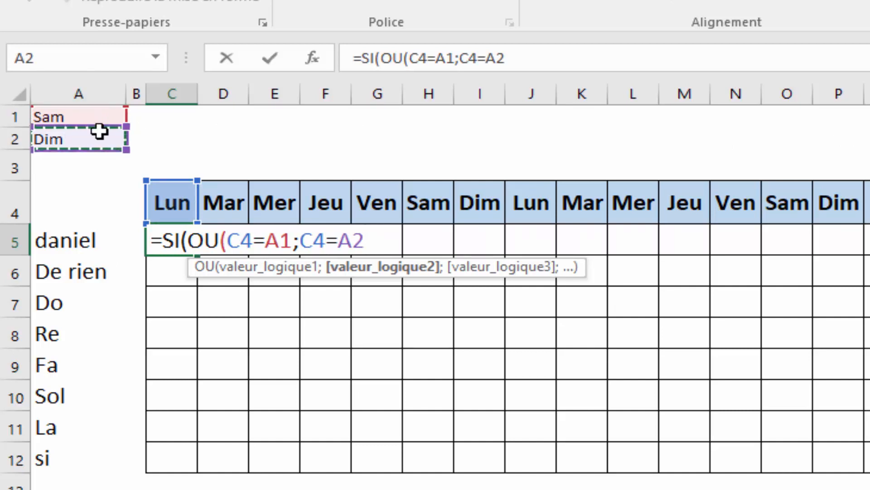
{"action": "type", "text": ";"}
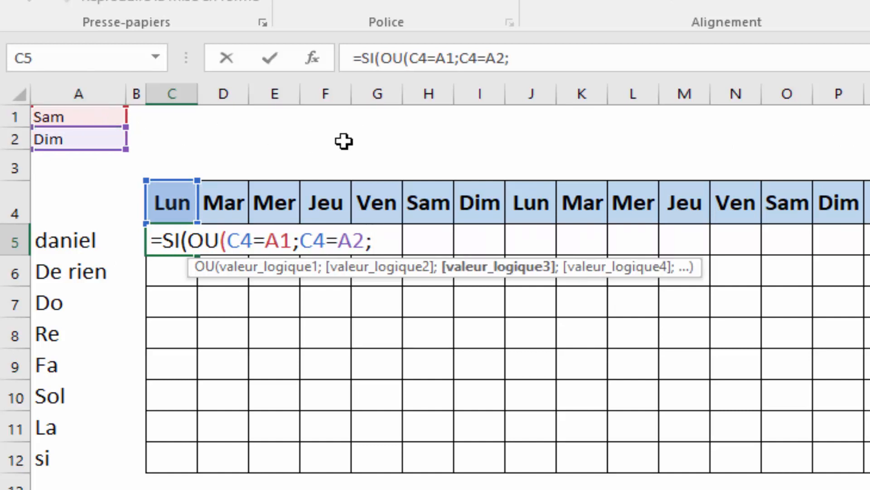
{"action": "type", "text": "1;\"\")"}
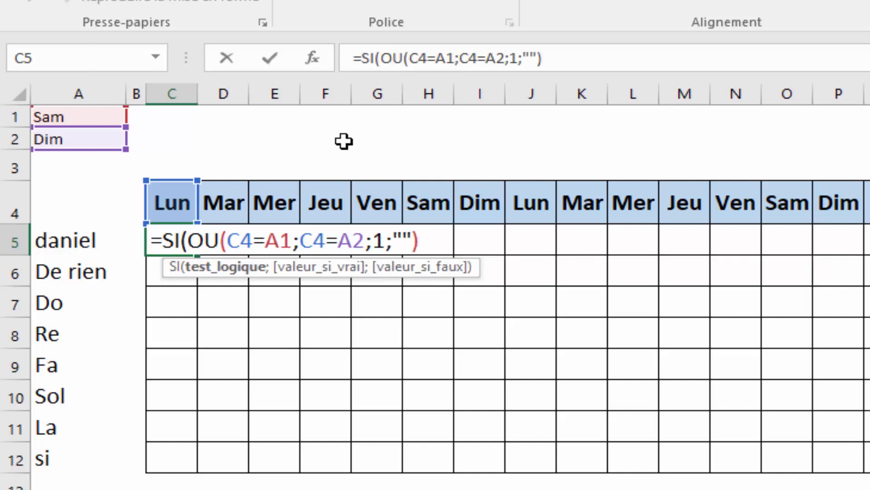
Close the OU function after A2 and enter the C5 formula as =SI(OU(C4=A1;C4=A2);1;"")
{"action": "key", "text": "Left"}
{"action": "key", "text": "Left"}
{"action": "key", "text": "Left"}
{"action": "key", "text": "Left"}
{"action": "key", "text": "Left"}
{"action": "key", "text": "Left"}
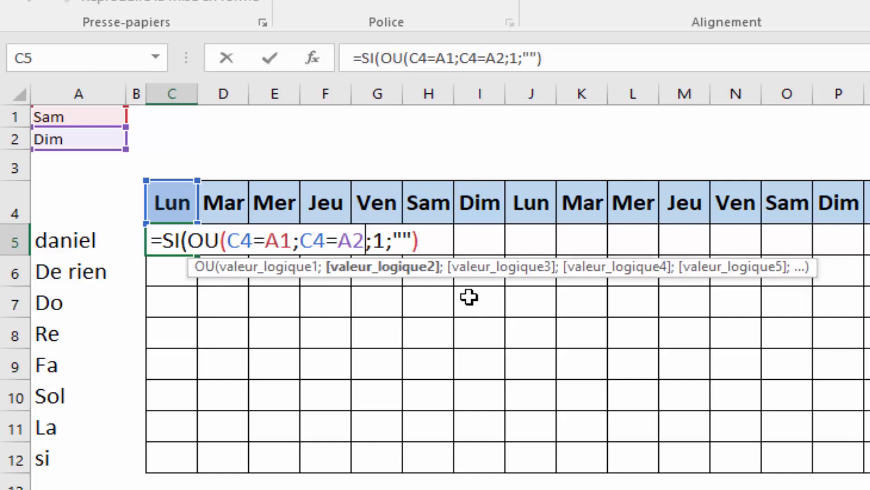
{"action": "type", "text": "à"}
{"action": "key", "text": "BackSpace"}
{"action": "type", "text": "à"}
{"action": "key", "text": "BackSpace"}
{"action": "type", "text": ")"}
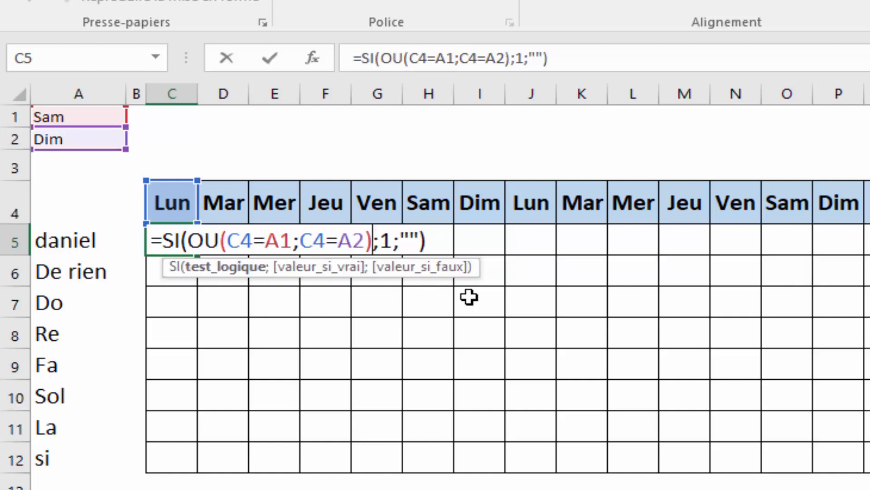
{"action": "left_click", "coordinate": [390, 237]}
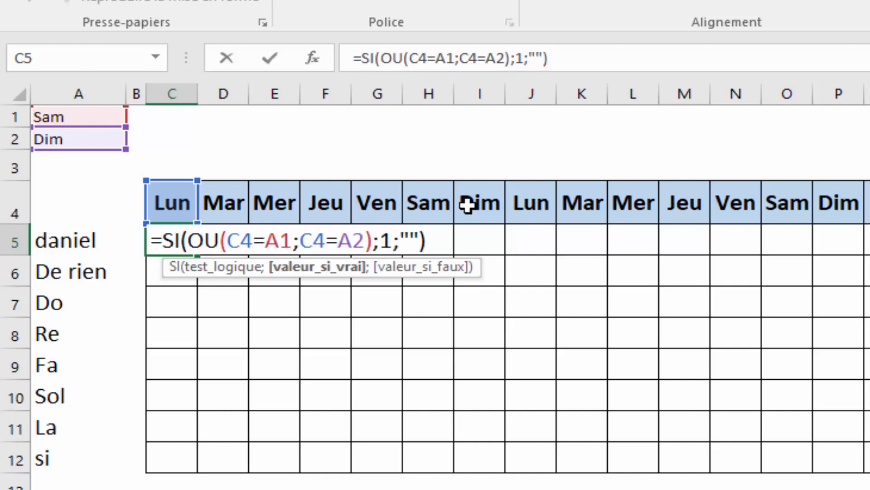
{"action": "key", "text": "Return"}
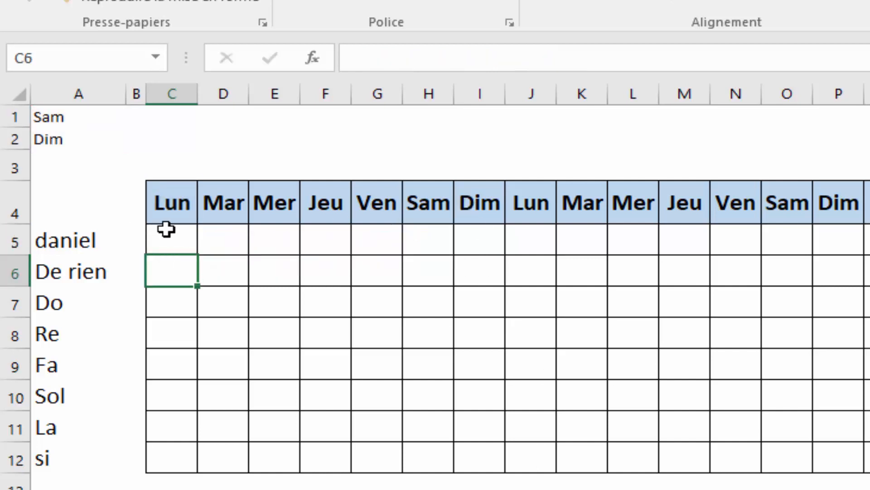
Fill the C5 formula with its relative references across row 5 through AG5
{"action": "left_click", "coordinate": [174, 230]}
{"action": "left_click", "coordinate": [177, 202]}
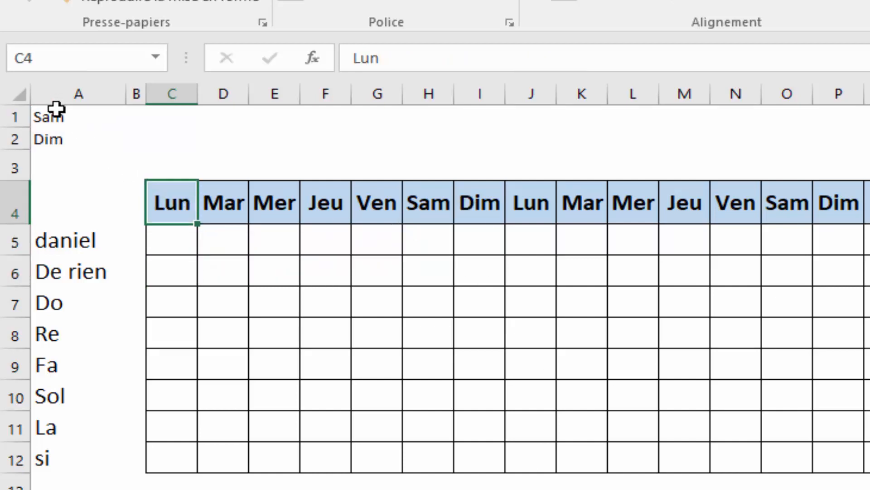
{"action": "left_click", "coordinate": [186, 236]}
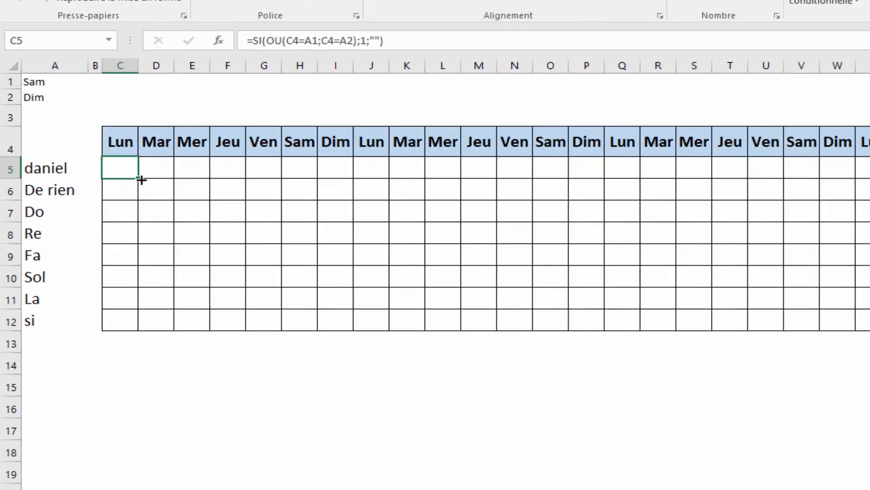
{"action": "left_click_drag", "start_coordinate": [200, 255], "coordinate": [869, 278]}
{"action": "left_click_drag", "start_coordinate": [861, 139], "coordinate": [864, 136]}
{"action": "left_click", "coordinate": [571, 336]}
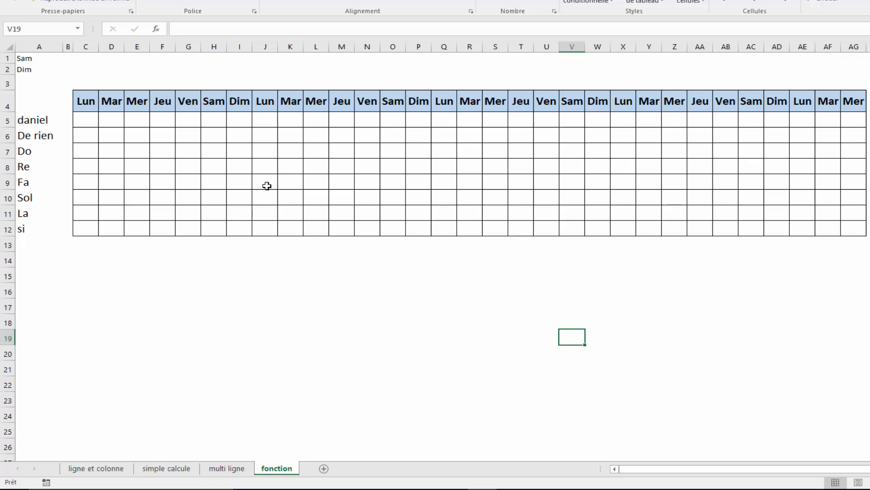
Compare the cell references in the formulas of C5, H5 and I5
{"action": "left_click", "coordinate": [86, 119]}
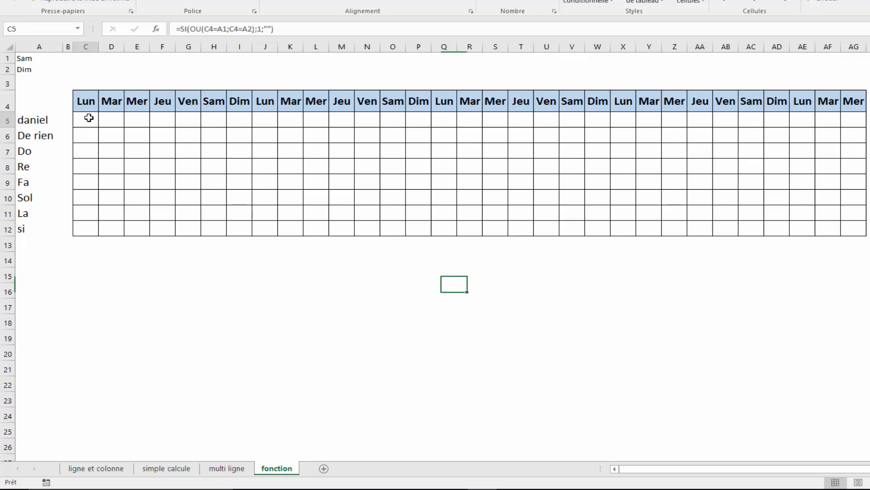
{"action": "left_click", "coordinate": [250, 29]}
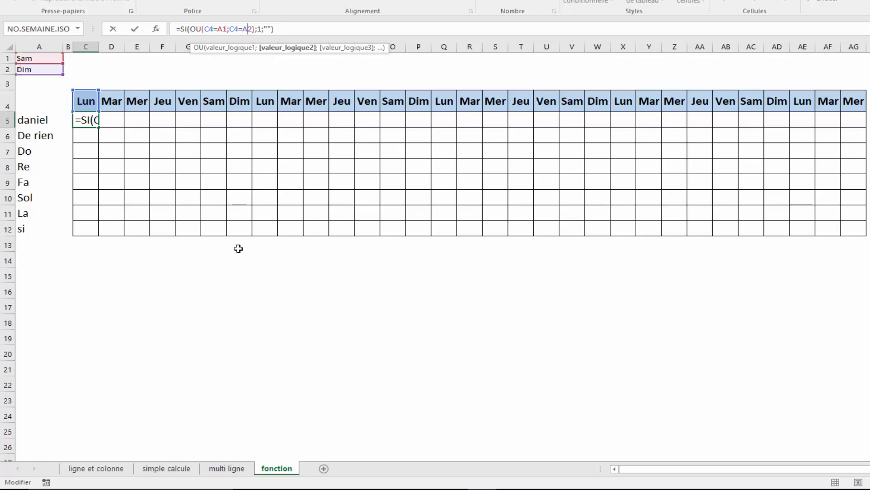
{"action": "left_click", "coordinate": [214, 117]}
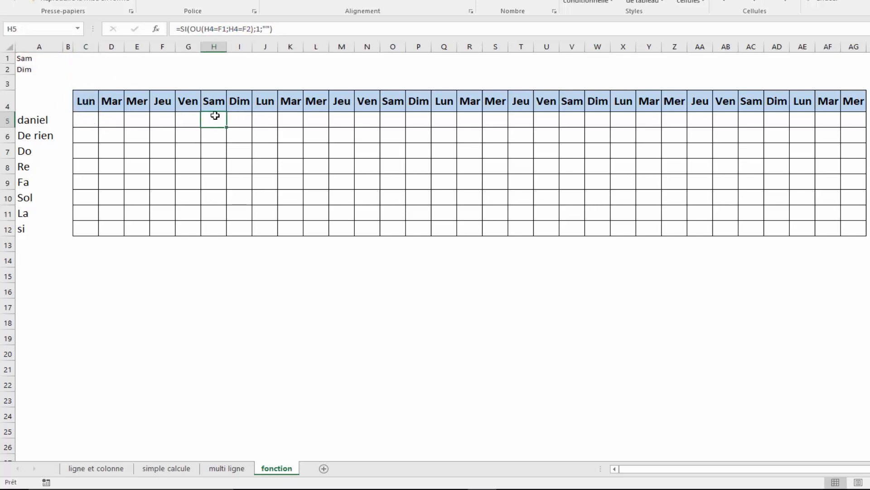
{"action": "left_click", "coordinate": [277, 29]}
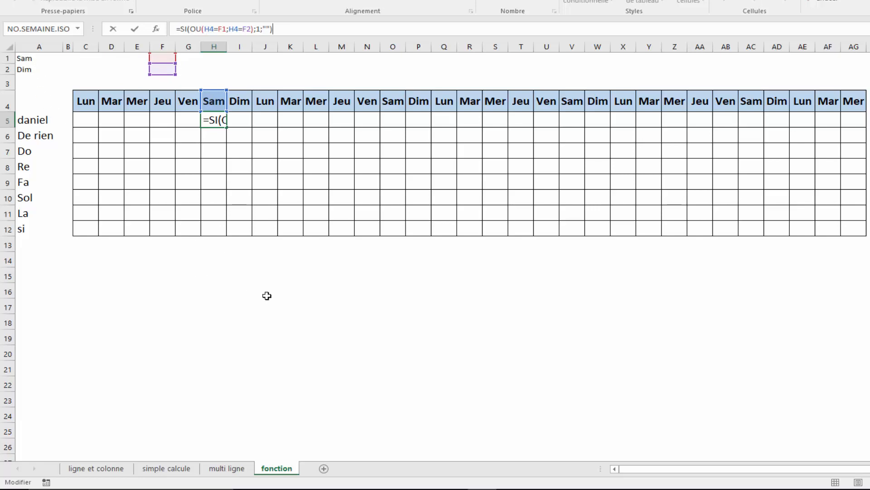
{"action": "left_click", "coordinate": [239, 119]}
{"action": "double_click", "coordinate": [239, 120]}
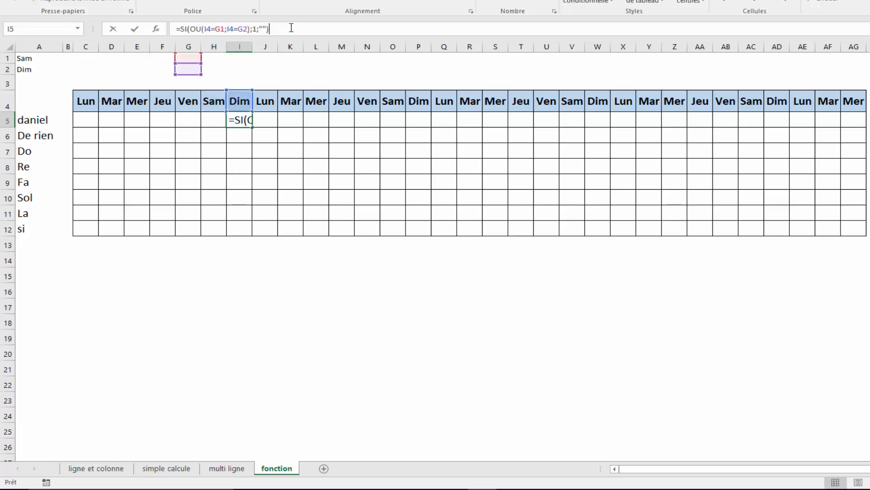
{"action": "key", "text": "Return"}
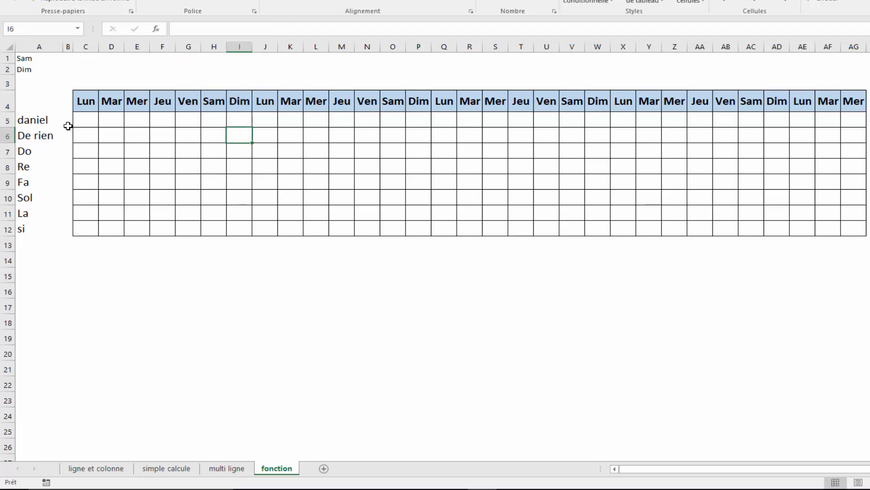
Lock column A in the C5 formula by changing its references to $A1 and $A2
{"action": "left_click", "coordinate": [81, 121]}
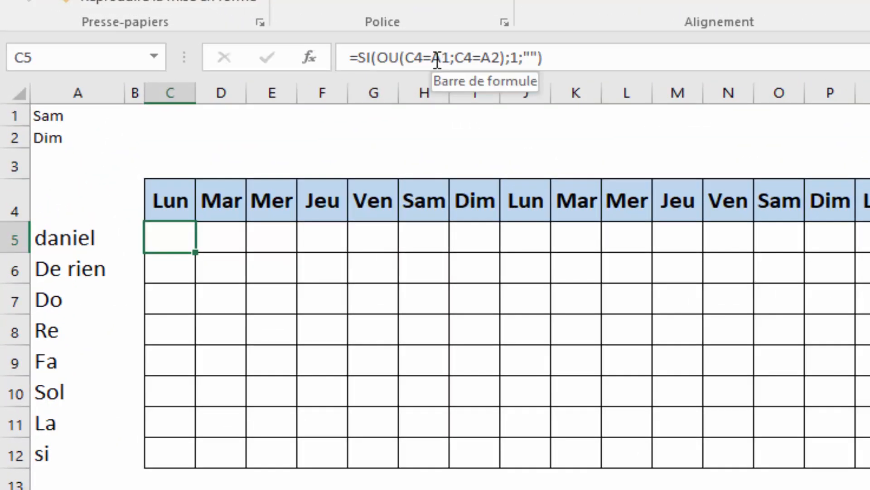
{"action": "left_click", "coordinate": [437, 59]}
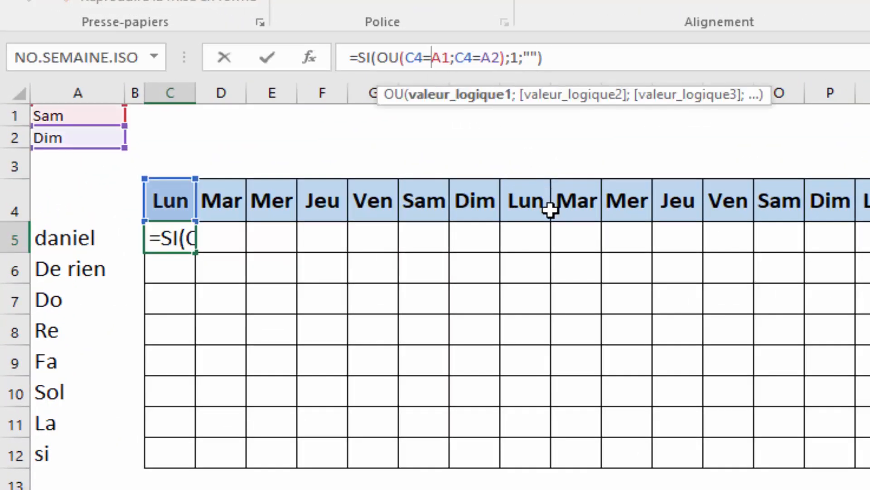
{"action": "type", "text": "$"}
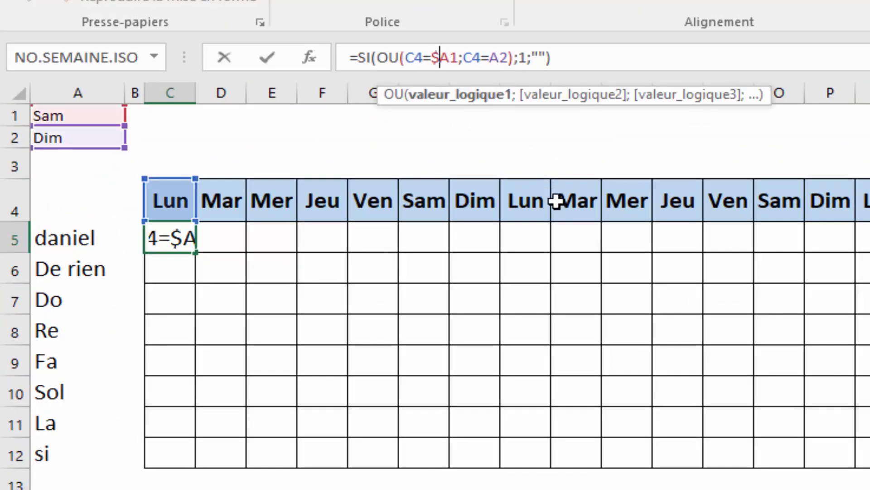
{"action": "left_click", "coordinate": [492, 58]}
{"action": "type", "text": "$"}
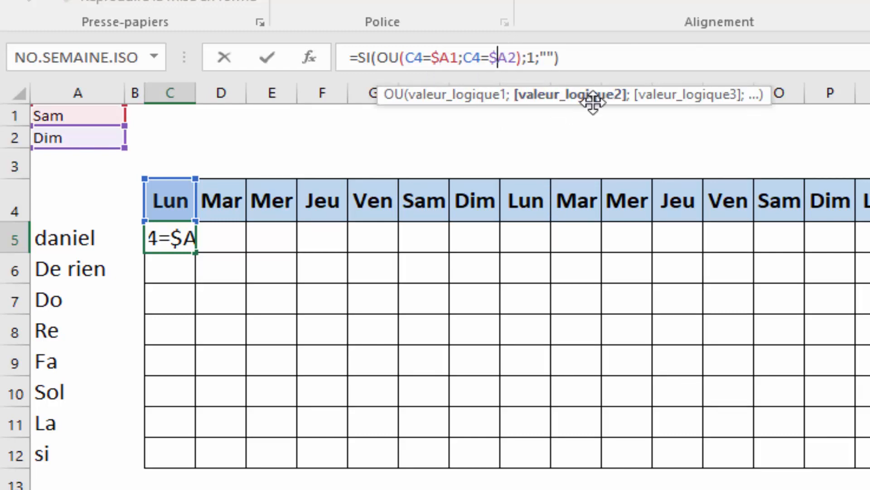
{"action": "key", "text": "Return"}
Fill the column-locked C5 formula across row 5 through AG5
{"action": "left_click", "coordinate": [170, 237]}
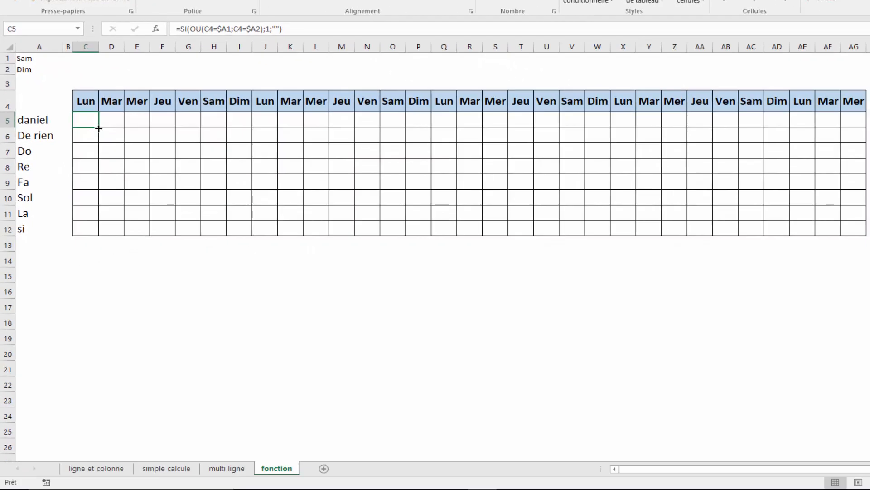
{"action": "left_click_drag", "start_coordinate": [99, 128], "coordinate": [869, 135]}
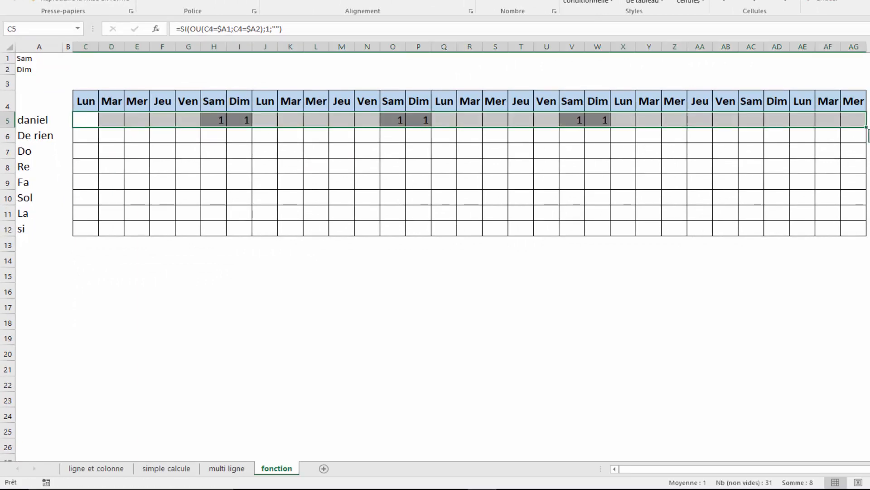
{"action": "left_click", "coordinate": [599, 321]}
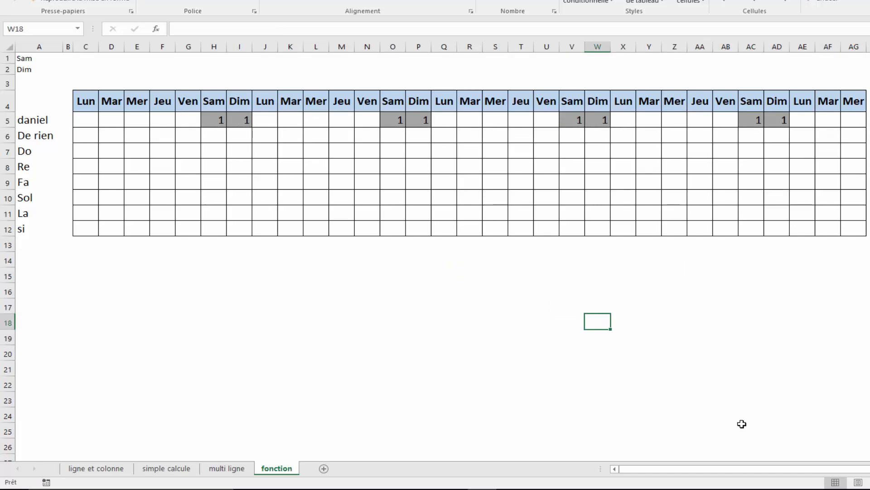
{"action": "left_click", "coordinate": [140, 324]}
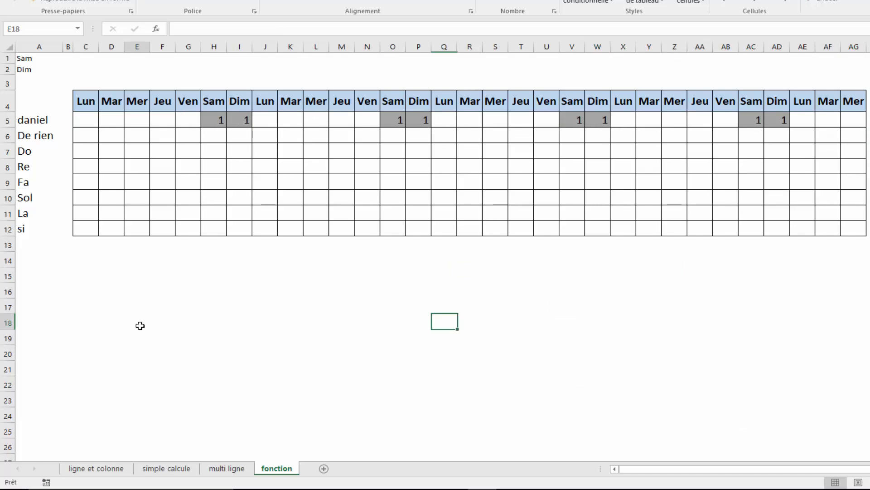
Fill the row 5 formulas down through row 12, covering C5:AG12
{"action": "left_click", "coordinate": [94, 121]}
{"action": "left_click_drag", "start_coordinate": [158, 120], "coordinate": [866, 235]}
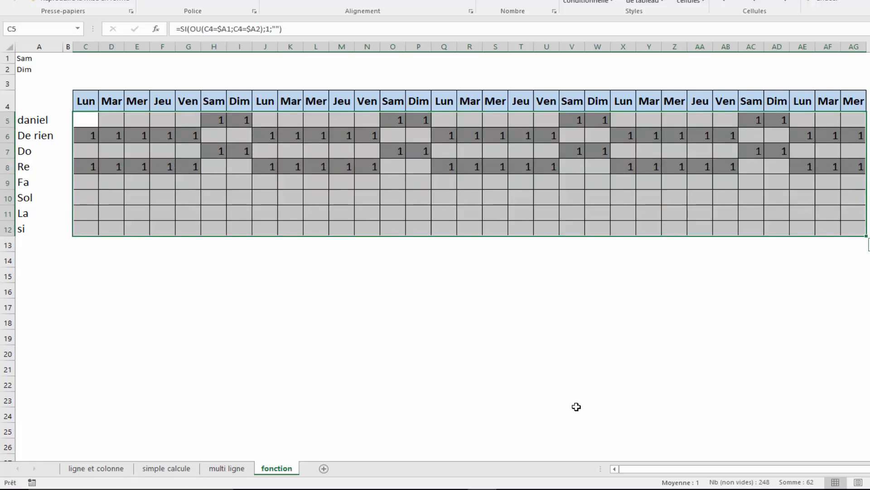
{"action": "left_click", "coordinate": [230, 289]}
Examine the row references in the formulas of C6 and C7 against the original formula in C5
{"action": "left_click", "coordinate": [86, 134]}
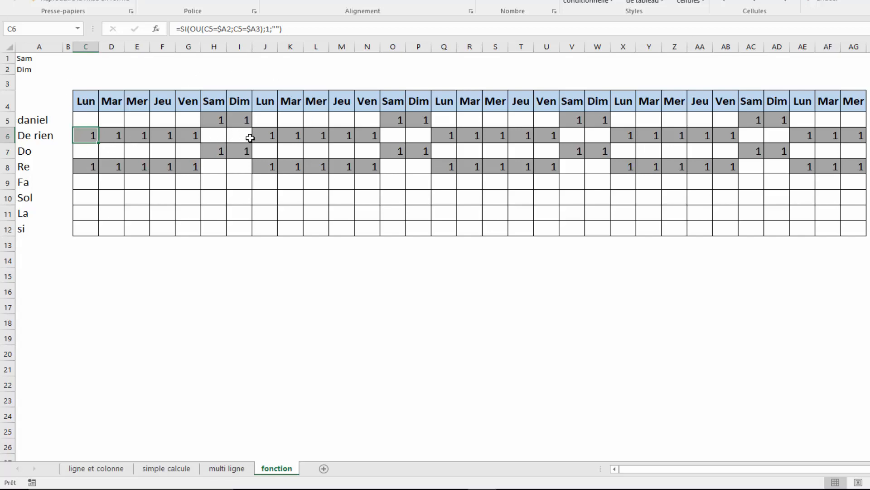
{"action": "left_click", "coordinate": [295, 29]}
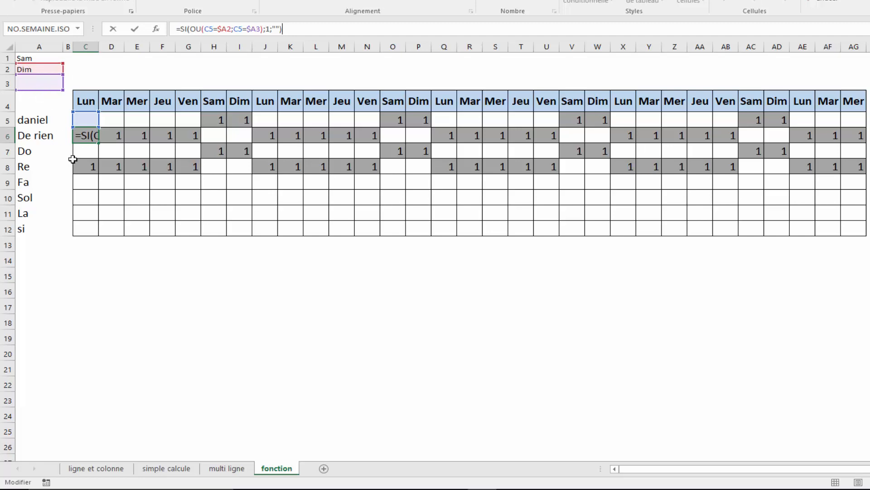
{"action": "key", "text": "Return"}
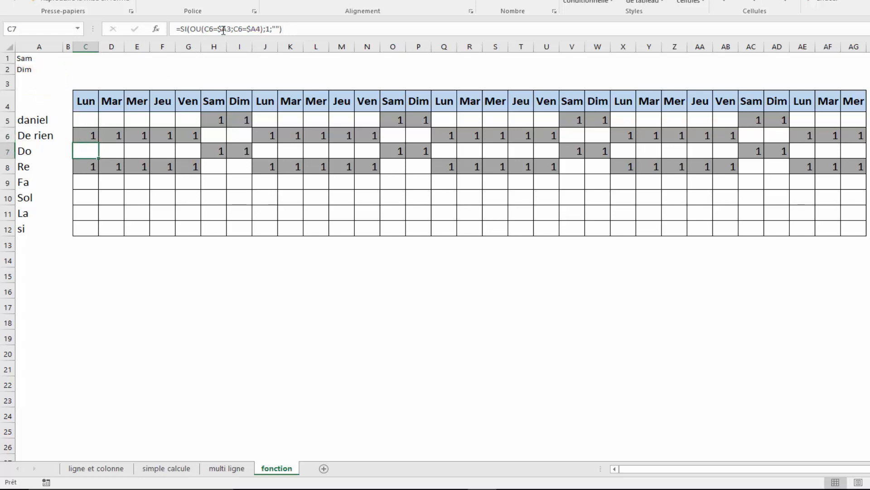
{"action": "left_click", "coordinate": [223, 30]}
{"action": "left_click", "coordinate": [165, 305]}
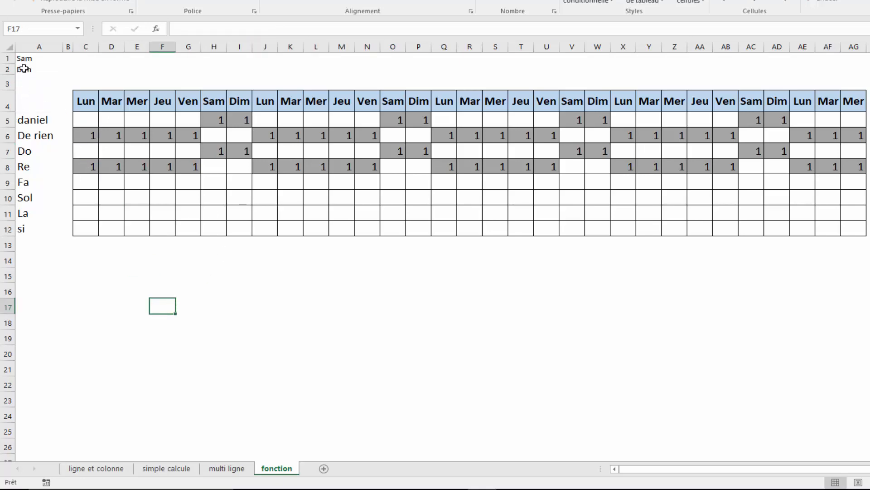
{"action": "left_click", "coordinate": [83, 121]}
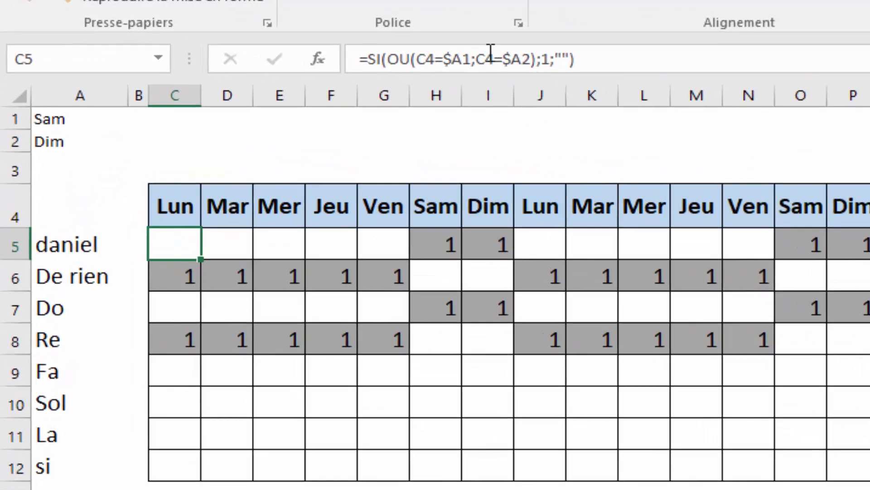
Make the column A references in the C5 formula fully absolute by changing them to $A$1 and $A$2
{"action": "left_click", "coordinate": [463, 59]}
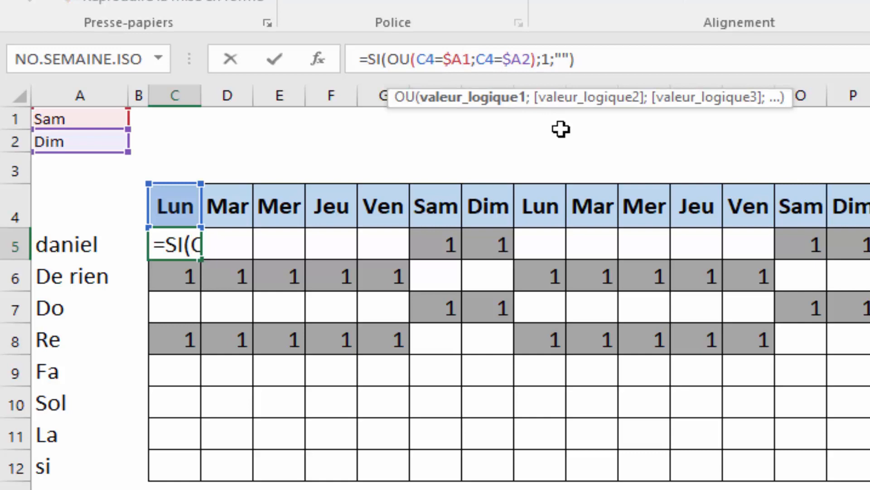
{"action": "type", "text": "$"}
{"action": "left_click", "coordinate": [532, 58]}
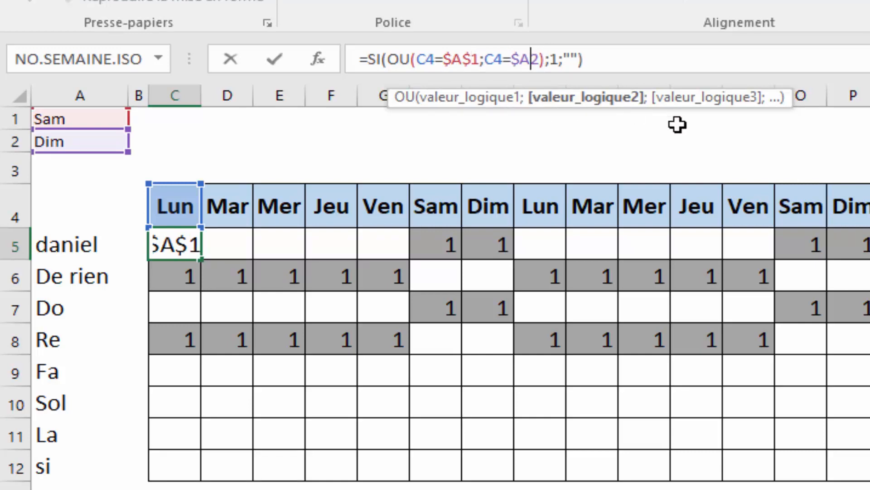
{"action": "type", "text": "$"}
{"action": "key", "text": "Return"}
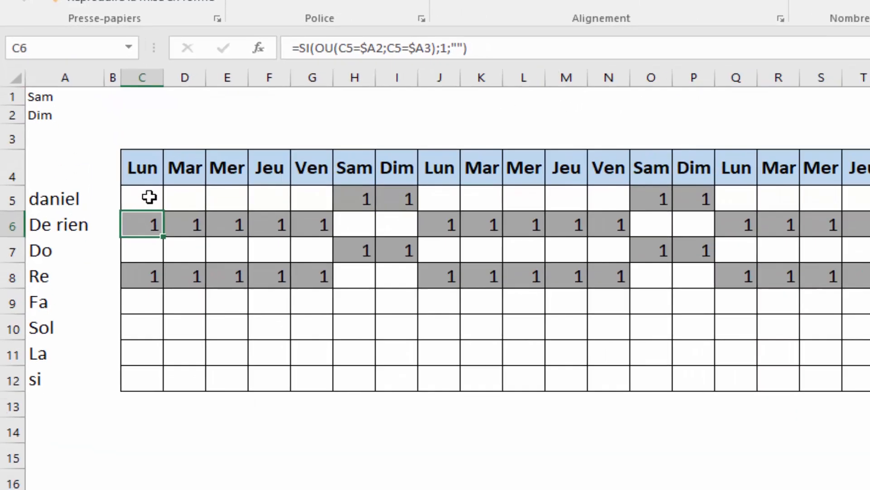
Fill the C5 formula with its absolute $A$1 and $A$2 references across the schedule grid C5:AG12
{"action": "left_click", "coordinate": [175, 243]}
{"action": "left_click_drag", "start_coordinate": [111, 144], "coordinate": [868, 236]}
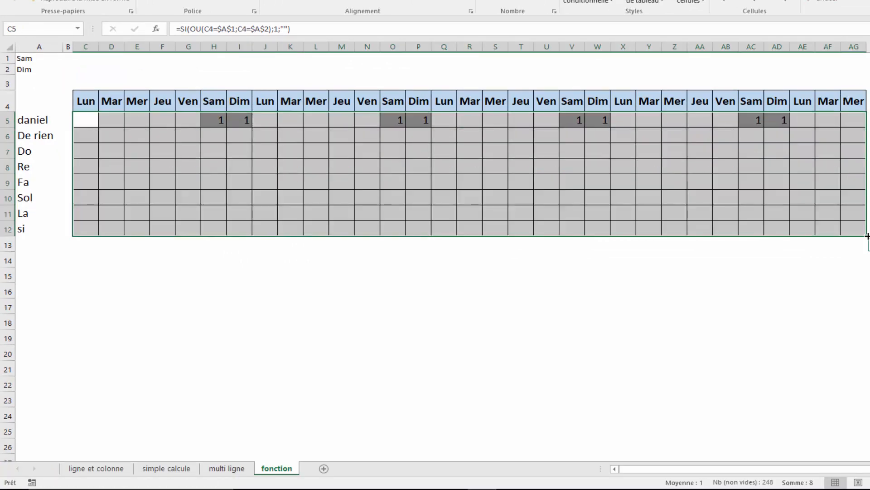
{"action": "left_click", "coordinate": [755, 323]}
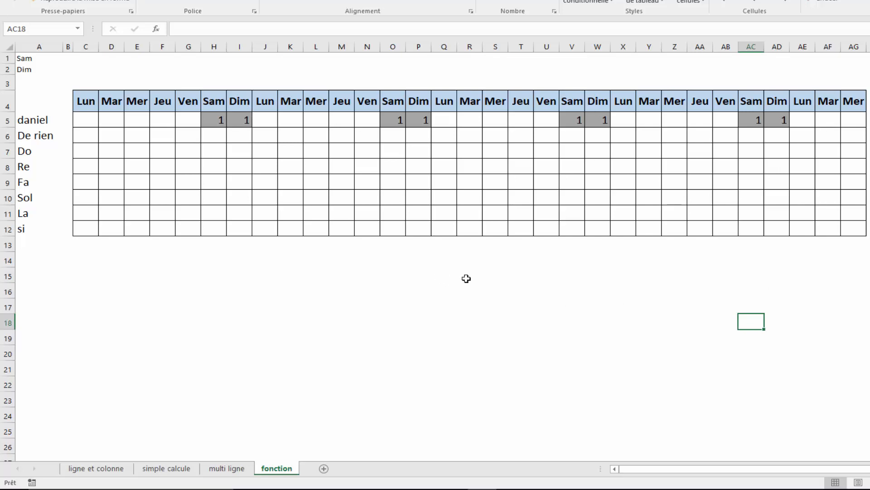
Examine the header reference in the H7 and C5 formulas against header row 4 and the day columns
{"action": "left_click", "coordinate": [220, 150]}
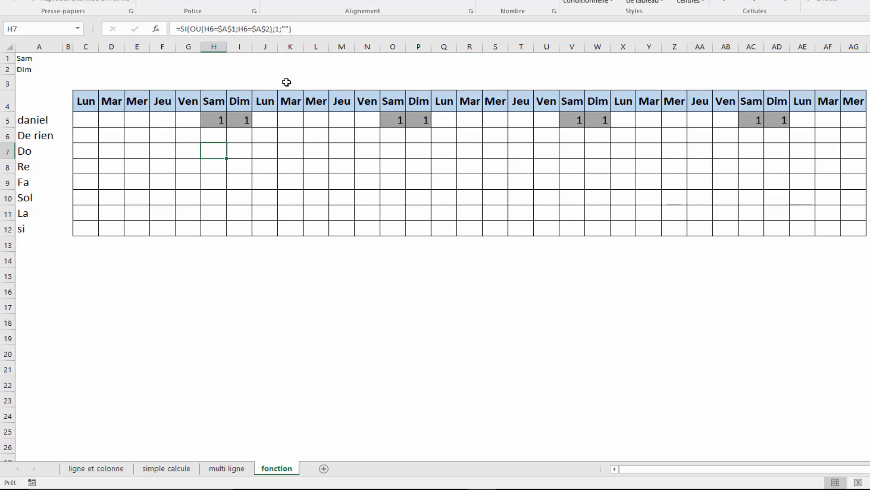
{"action": "left_click", "coordinate": [262, 29]}
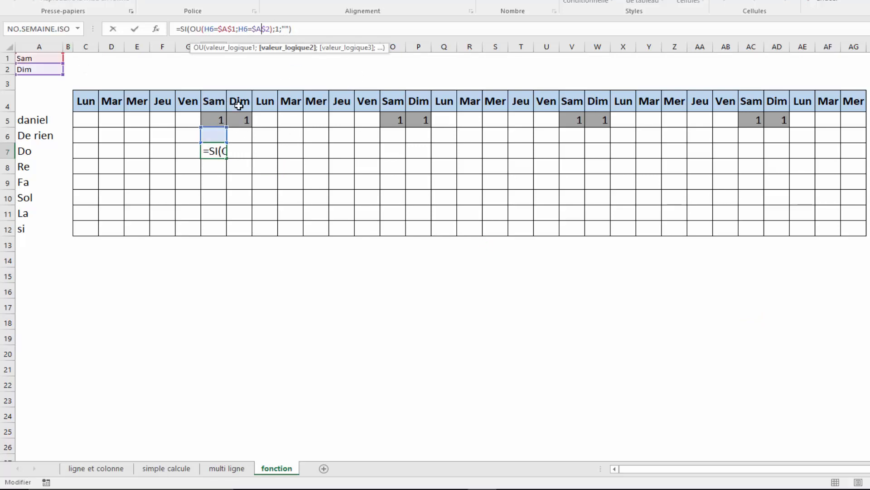
{"action": "left_click", "coordinate": [8, 105]}
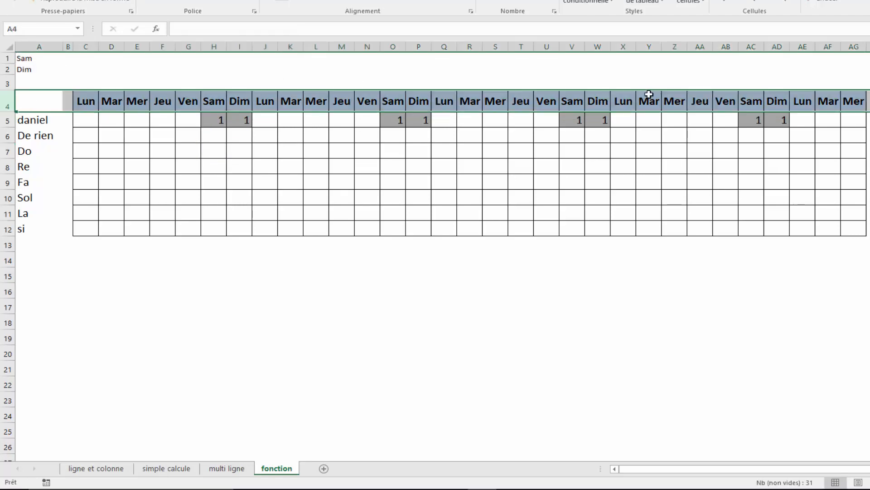
{"action": "left_click", "coordinate": [87, 121]}
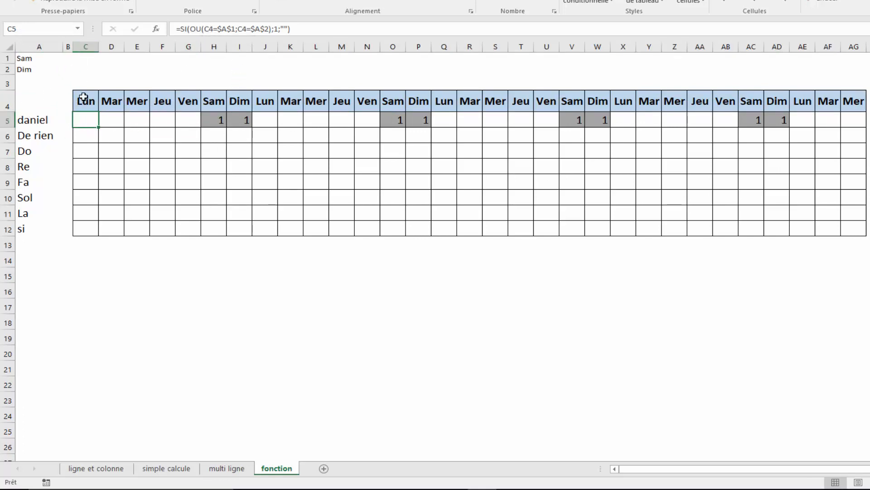
{"action": "left_click", "coordinate": [93, 42]}
{"action": "left_click", "coordinate": [111, 42]}
{"action": "left_click", "coordinate": [162, 42]}
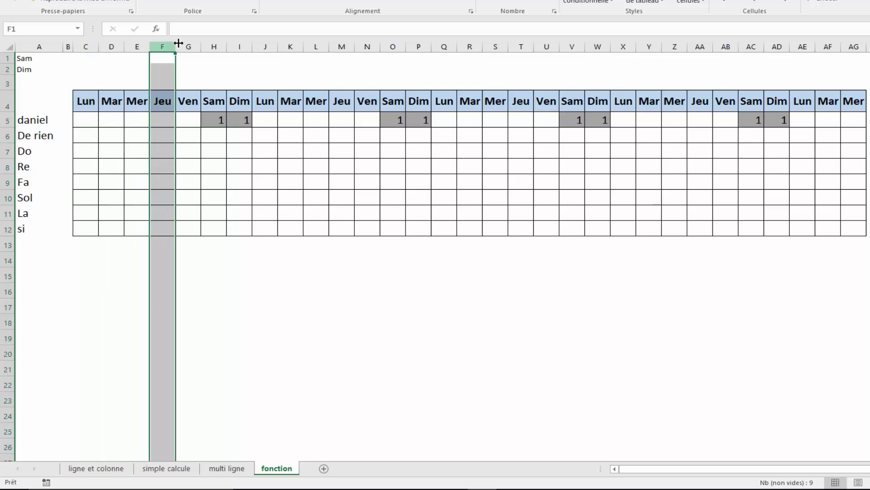
{"action": "left_click", "coordinate": [214, 42]}
Lock row 4 in the C5 formula by changing both header references to C$4
{"action": "left_click", "coordinate": [82, 119]}
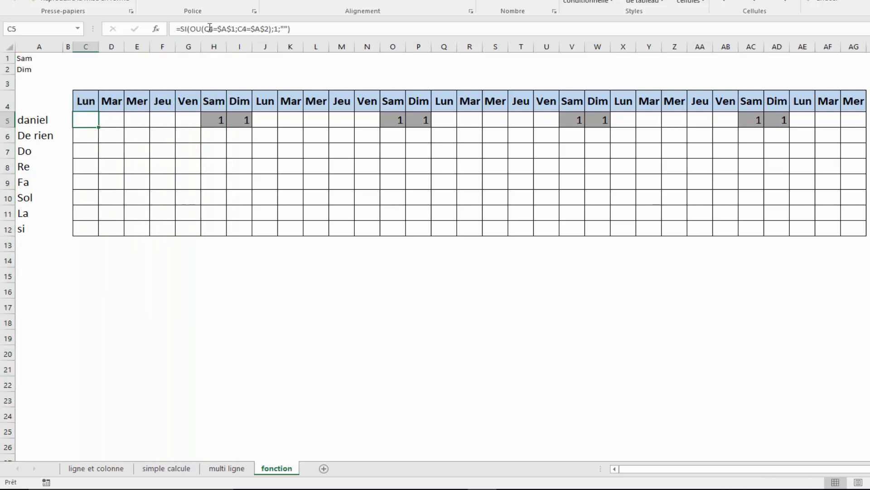
{"action": "left_click", "coordinate": [210, 28]}
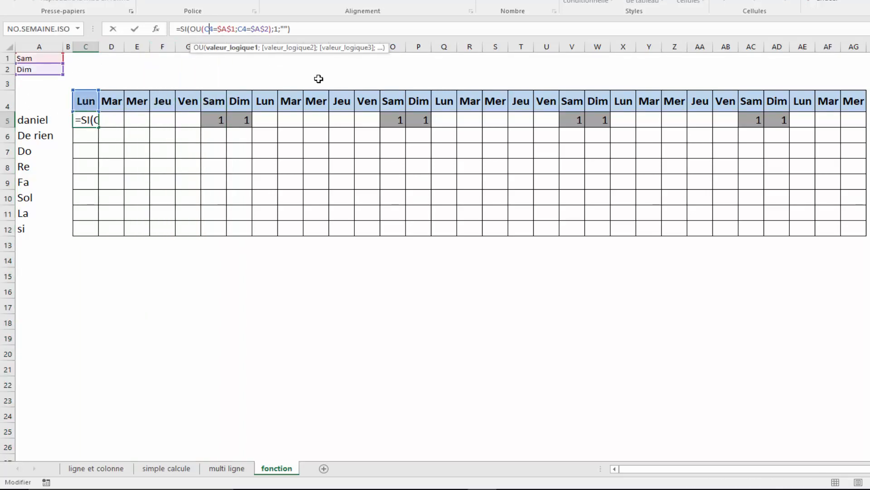
{"action": "type", "text": "$"}
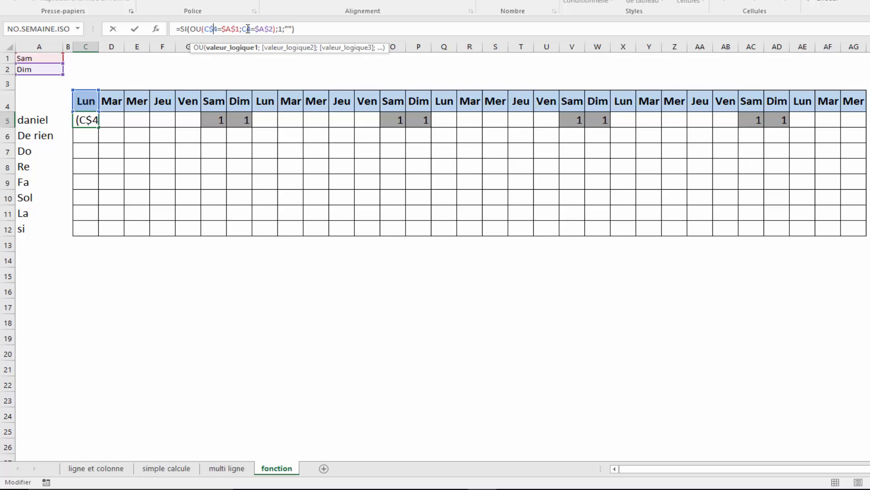
{"action": "left_click", "coordinate": [247, 29]}
{"action": "type", "text": "$"}
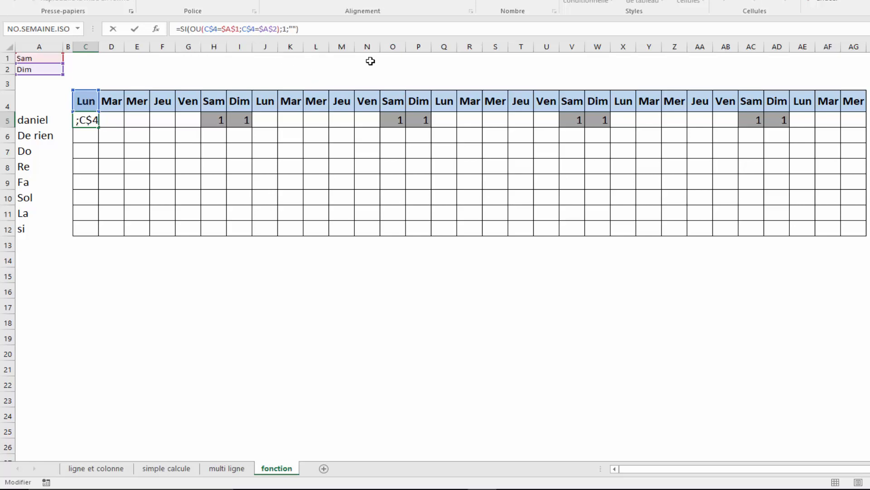
{"action": "key", "text": "Return"}
Fill the row-locked C5 formula across and down the whole schedule grid C5:AG12
{"action": "key", "text": "Up"}
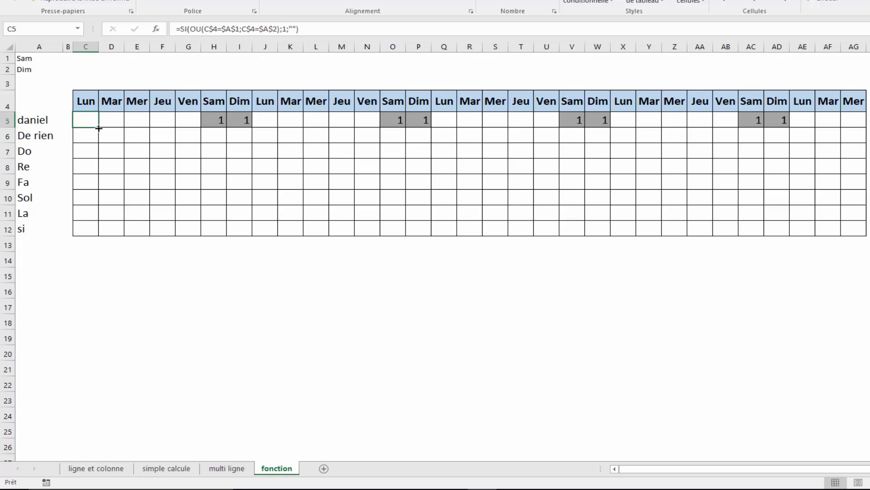
{"action": "left_click_drag", "start_coordinate": [99, 128], "coordinate": [867, 232]}
{"action": "left_click", "coordinate": [828, 320]}
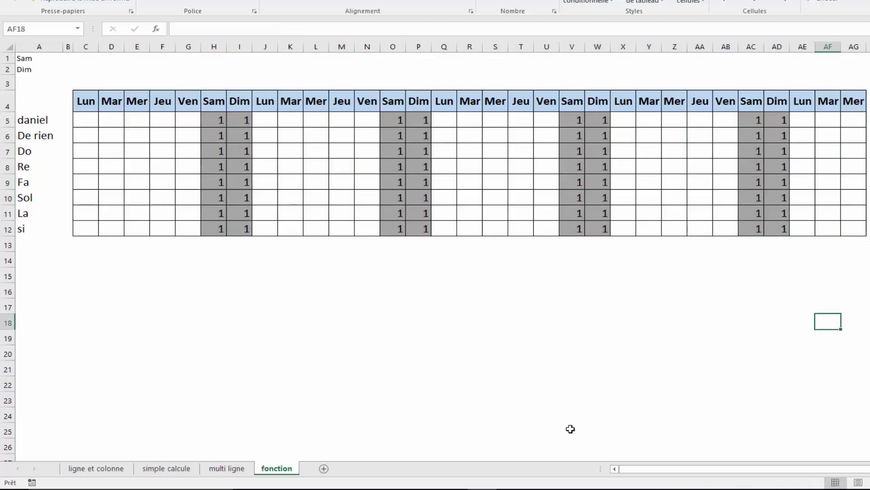